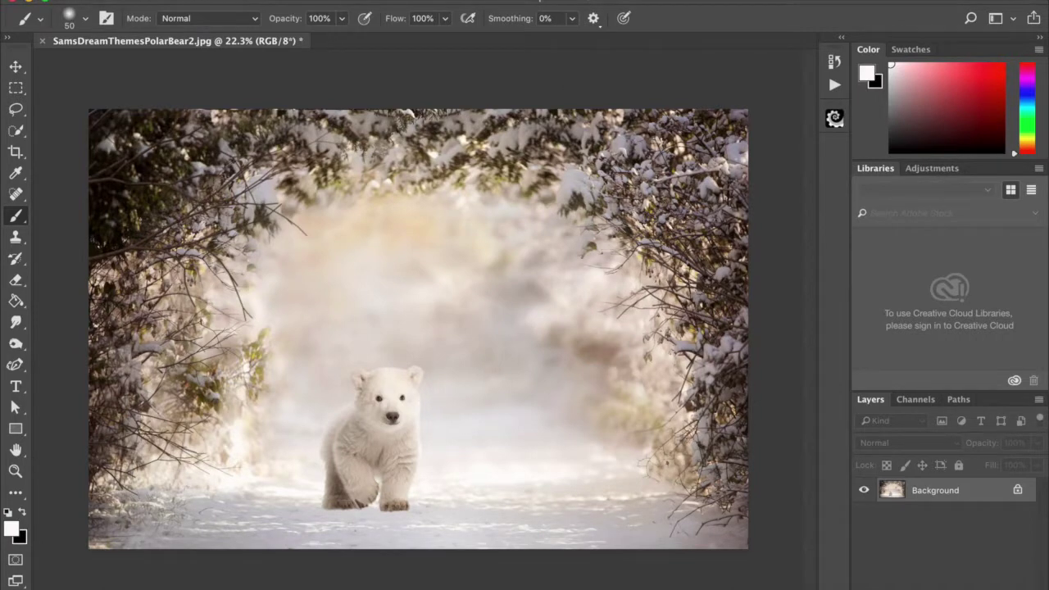
- Place MilesSitting.psd as a linked layer and move the boy down onto the snow so his legs overlap the bear's paws
{"action": "left_click", "coordinate": [147, 1]}
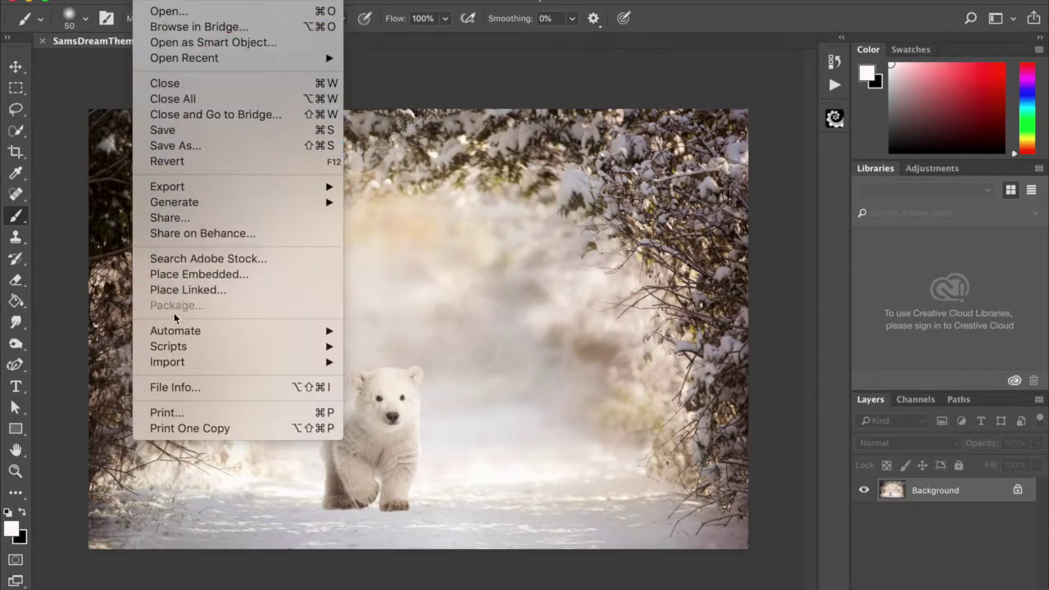
{"action": "left_click", "coordinate": [176, 290]}
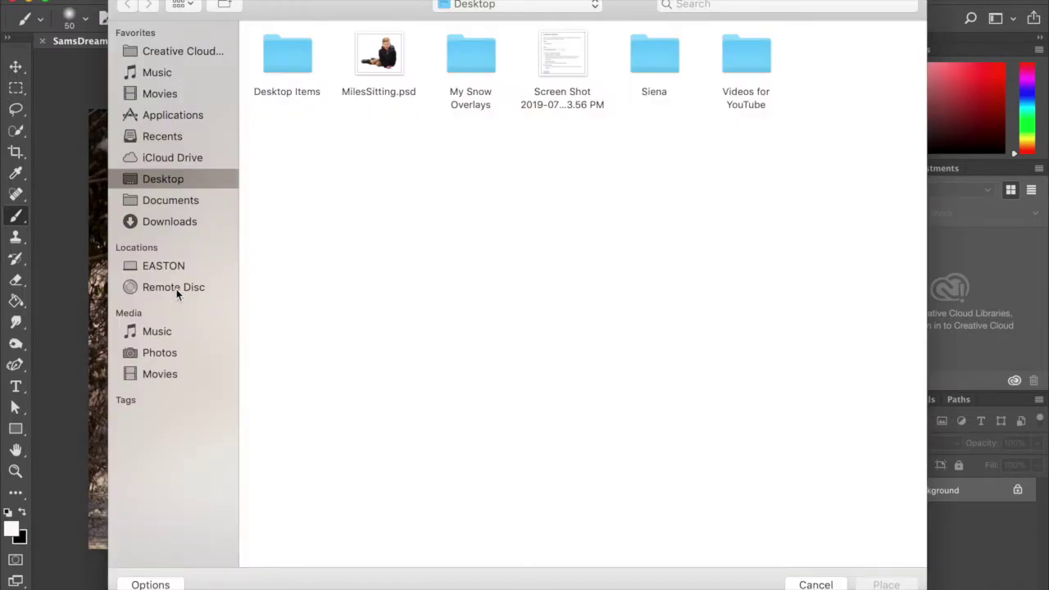
{"action": "left_click", "coordinate": [387, 56]}
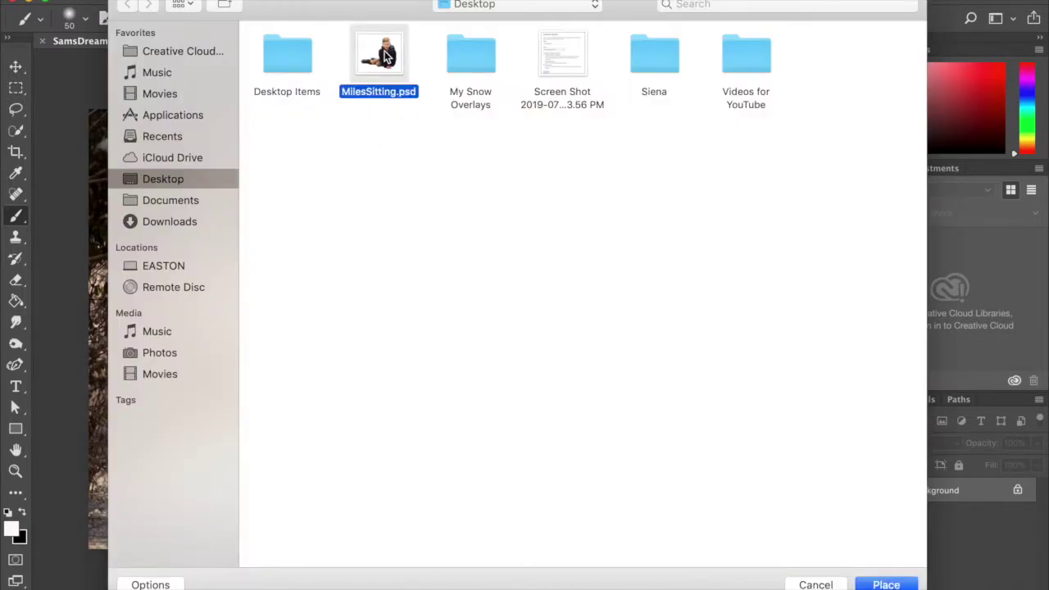
{"action": "double_click", "coordinate": [387, 56]}
{"action": "left_click_drag", "start_coordinate": [463, 290], "coordinate": [546, 360]}
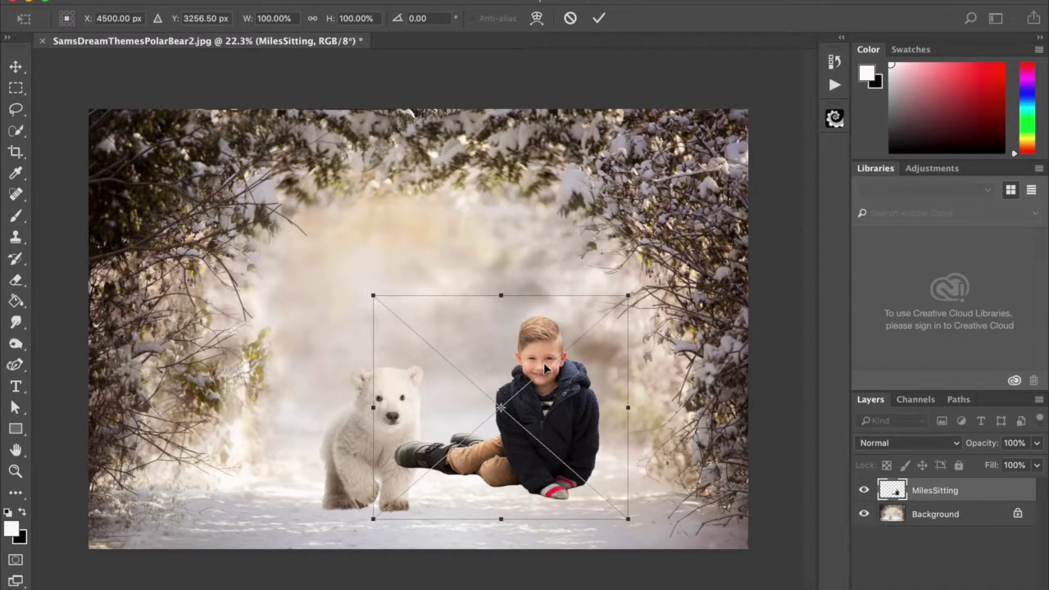
{"action": "left_click", "coordinate": [222, 2]}
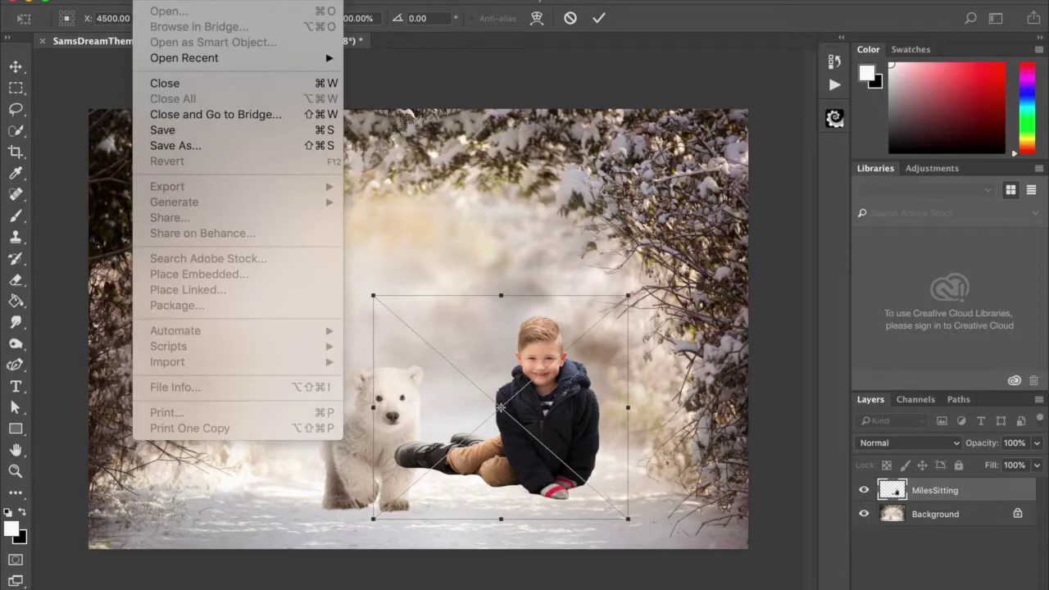
{"action": "left_click", "coordinate": [165, 83]}
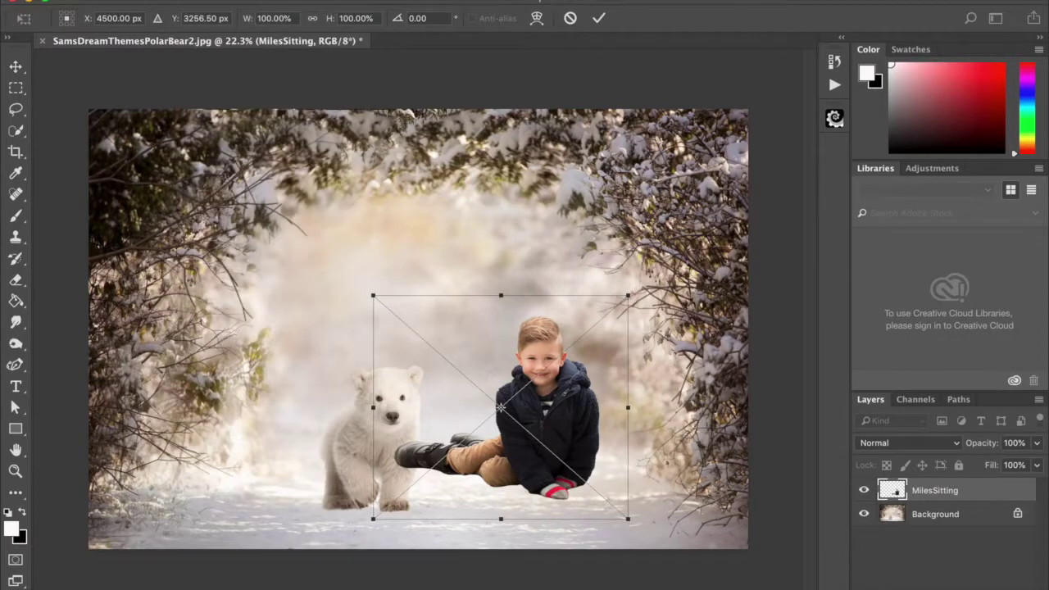
{"action": "key", "text": "Return"}
{"action": "key", "text": "b"}
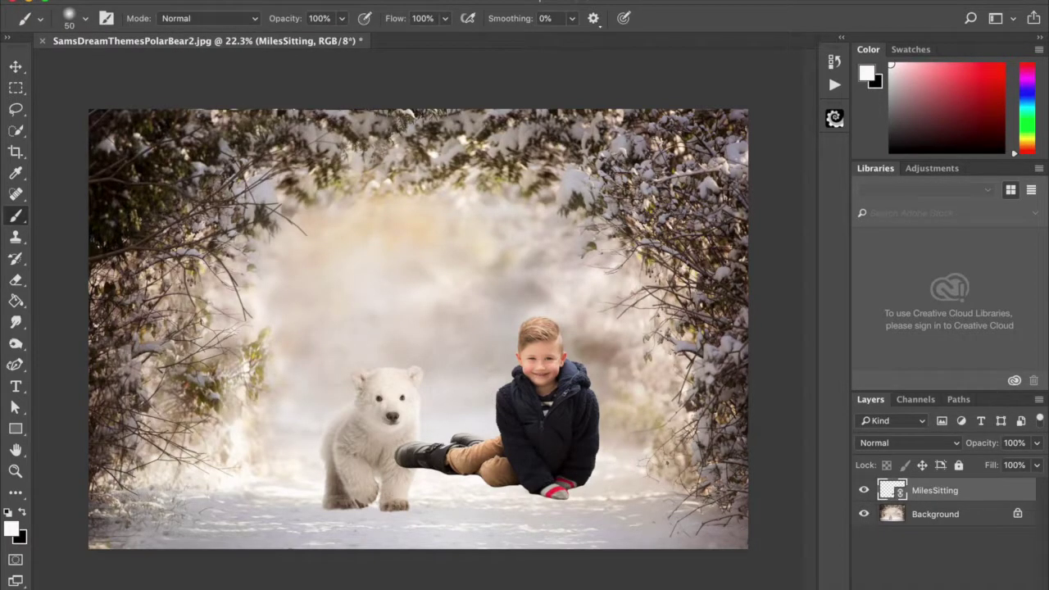
{"action": "left_click", "coordinate": [15, 66]}
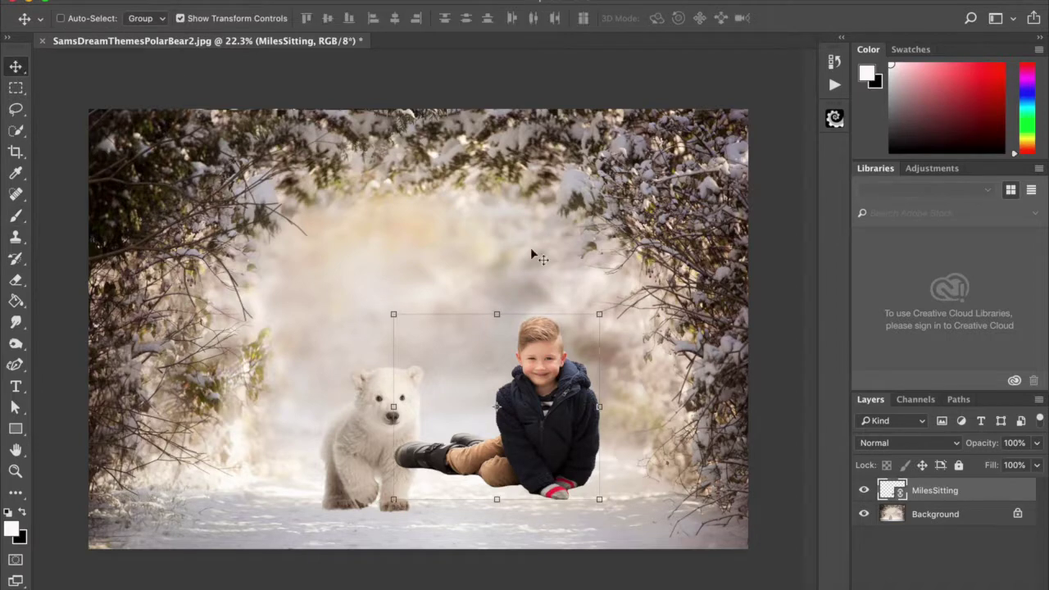
{"action": "left_click_drag", "start_coordinate": [579, 383], "coordinate": [524, 418]}
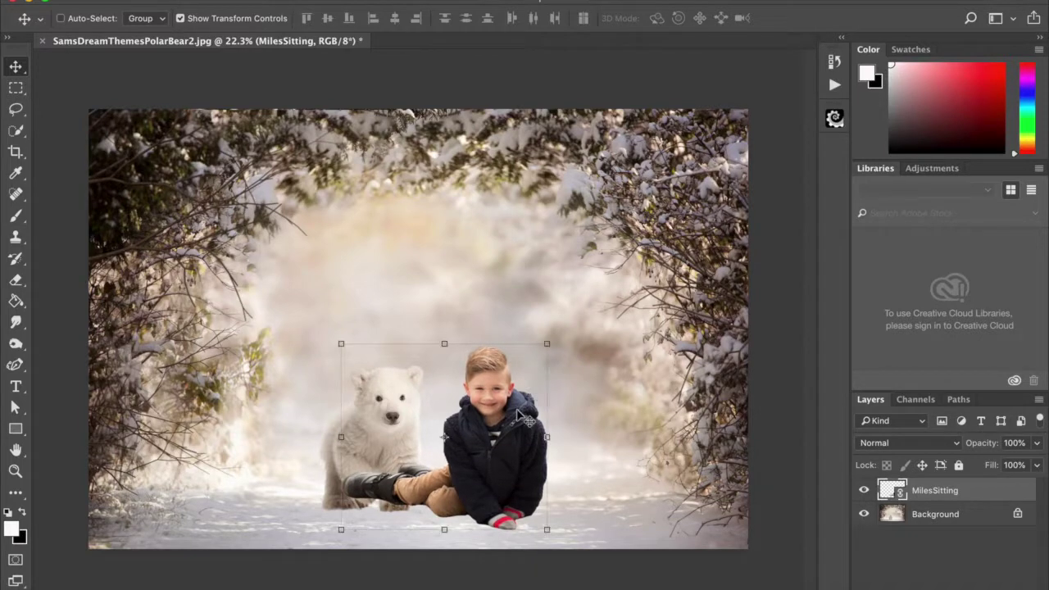
- Try the boy flipped horizontally beside the bear with a slight tilt of about 1.94 degrees, and undo the transform
{"action": "left_click", "coordinate": [549, 343]}
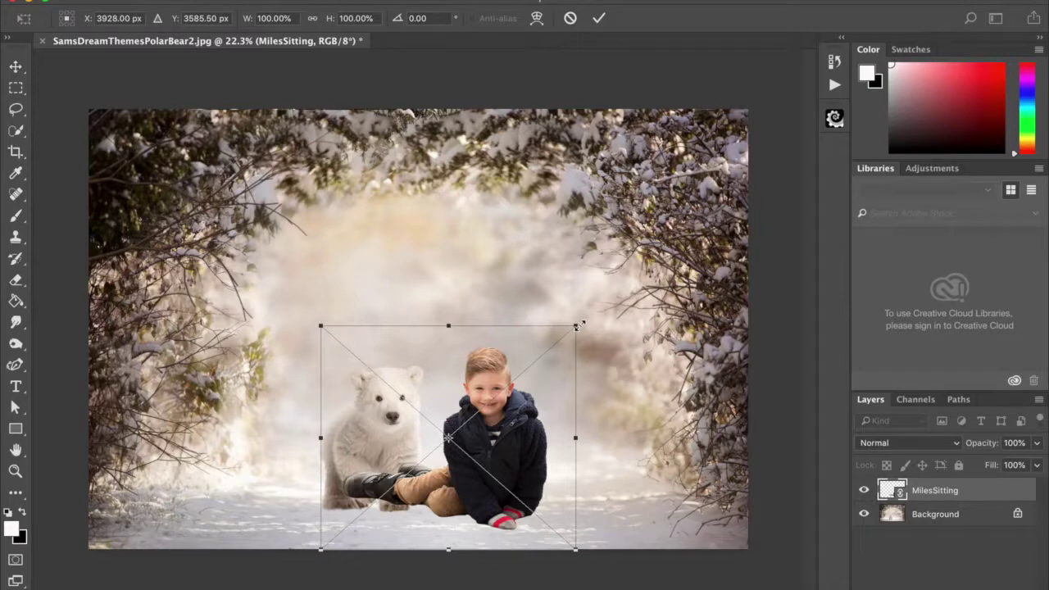
{"action": "left_click_drag", "start_coordinate": [579, 326], "coordinate": [611, 310]}
{"action": "left_click_drag", "start_coordinate": [562, 358], "coordinate": [529, 374]}
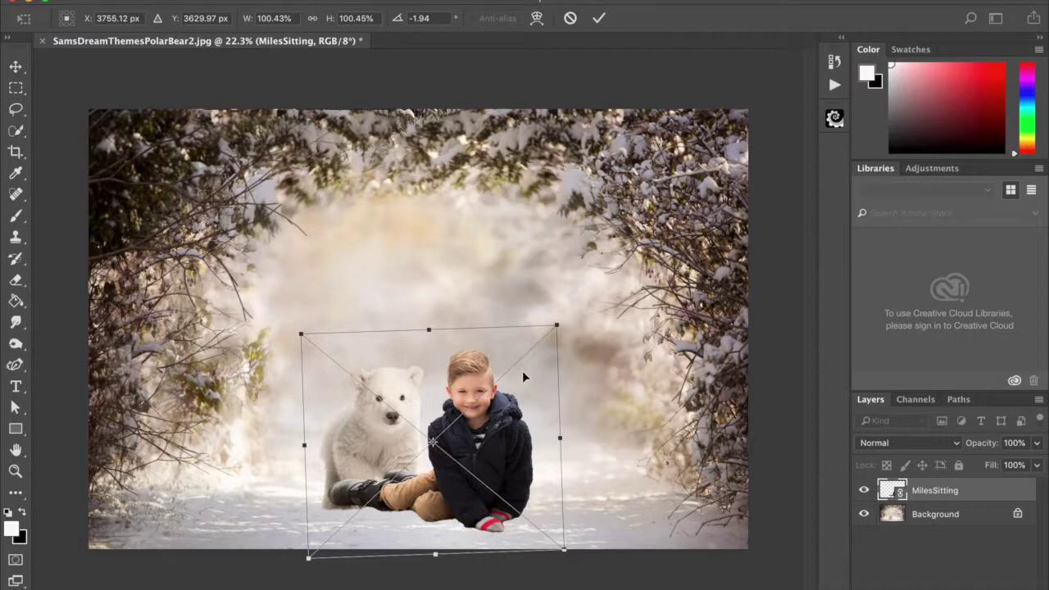
{"action": "right_click", "coordinate": [523, 376]}
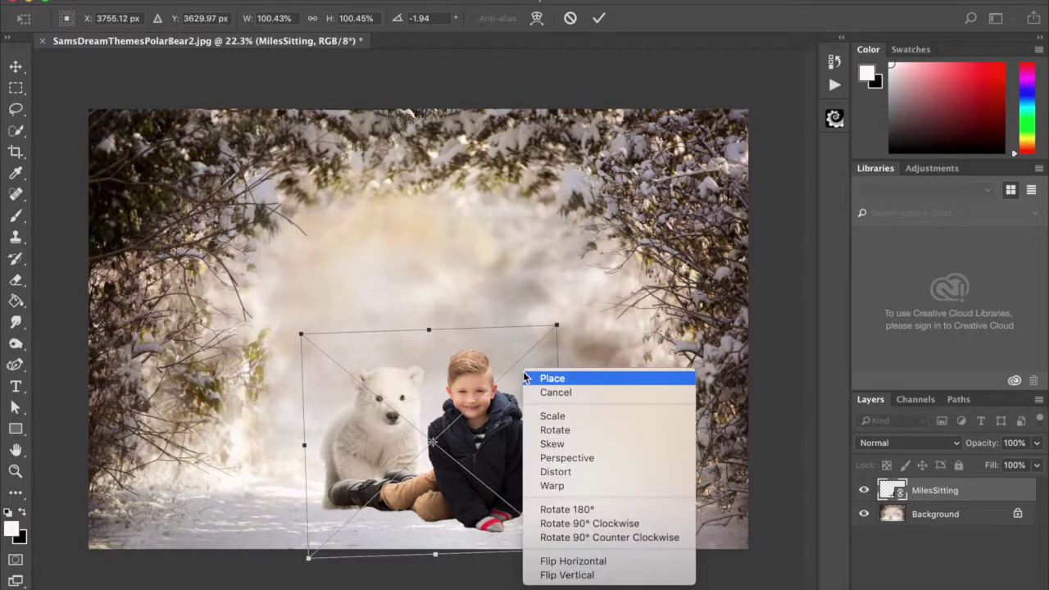
{"action": "left_click", "coordinate": [601, 562]}
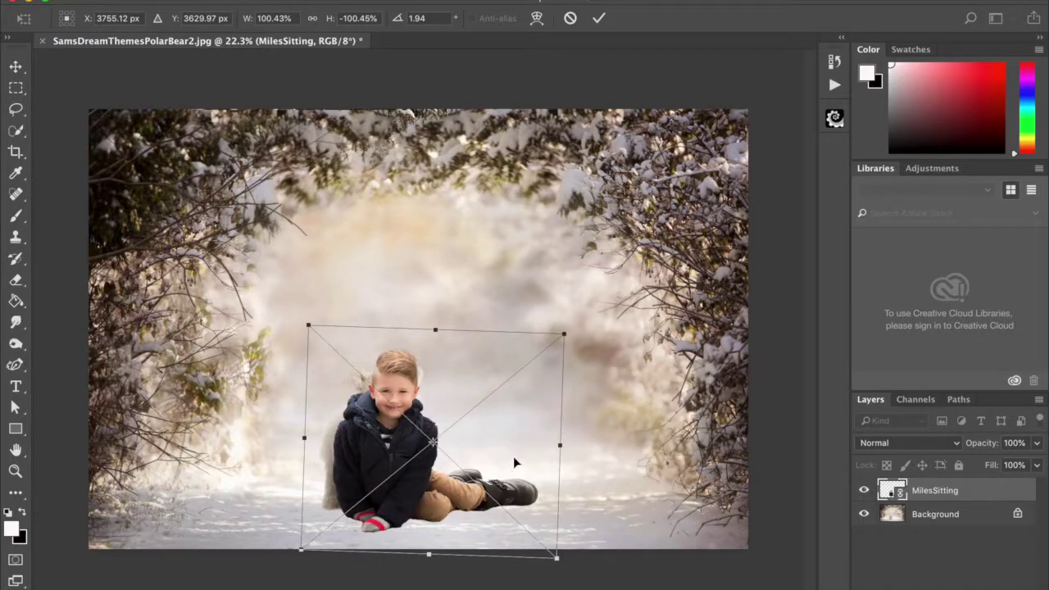
{"action": "left_click_drag", "start_coordinate": [401, 417], "coordinate": [492, 409]}
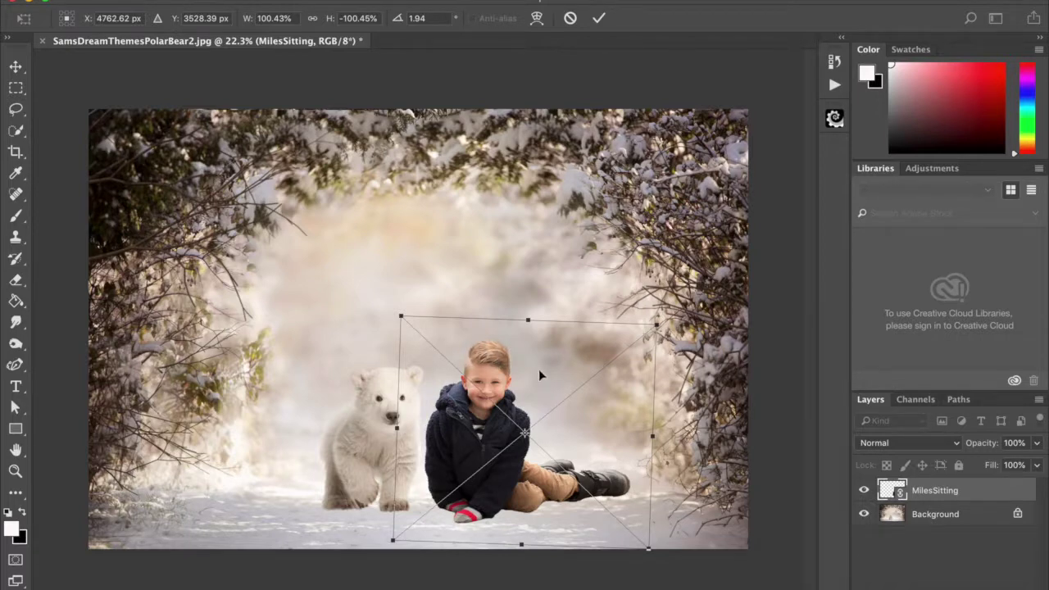
{"action": "key", "text": "Return"}
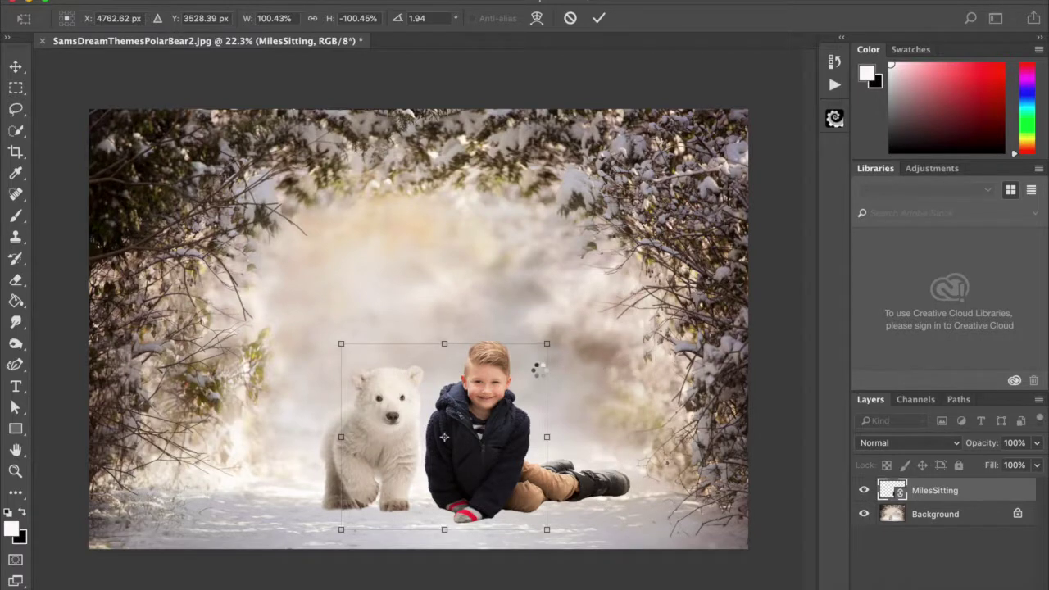
{"action": "key", "text": "ctrl+z"}
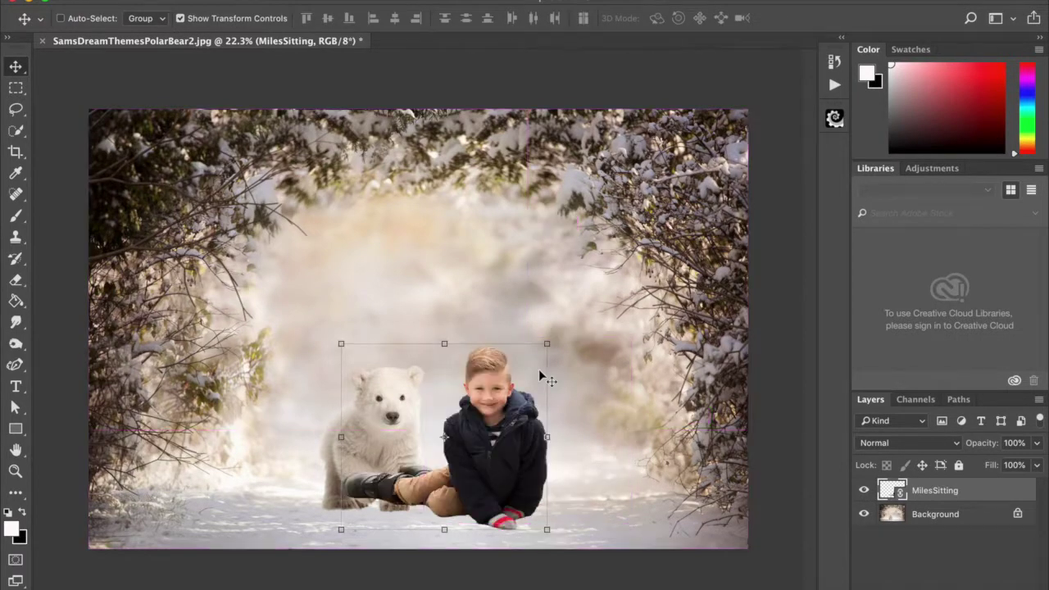
- Try the boy on the other side of the bear, rotated to about -5.65 degrees and lowered onto the snow
{"action": "left_click_drag", "start_coordinate": [490, 405], "coordinate": [303, 399]}
{"action": "mouse_move", "coordinate": [345, 332]}
{"action": "left_mouse_down"}
{"action": "mouse_move", "coordinate": [336, 317]}
{"action": "mouse_move", "coordinate": [332, 347]}
{"action": "mouse_move", "coordinate": [336, 328]}
{"action": "left_mouse_up"}
{"action": "left_click_drag", "start_coordinate": [400, 300], "coordinate": [382, 292]}
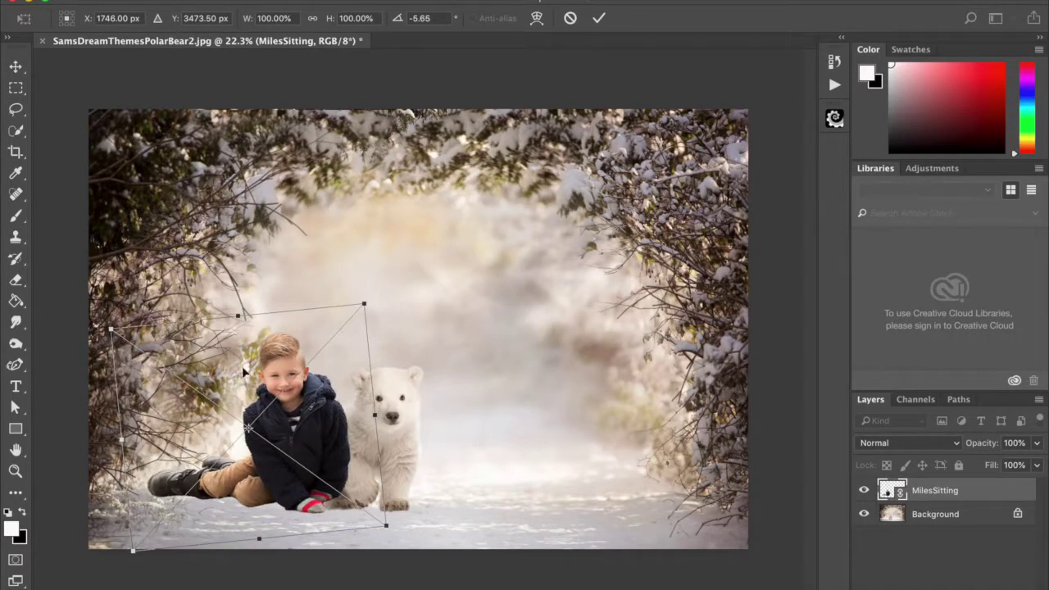
{"action": "left_click_drag", "start_coordinate": [309, 394], "coordinate": [289, 403]}
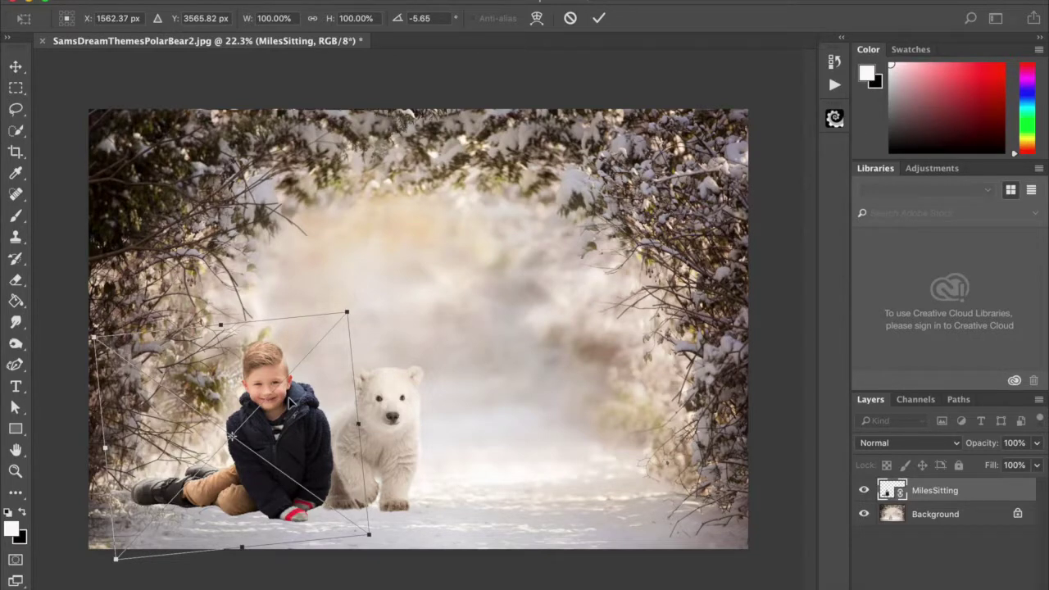
- Move the boy back so his legs reach behind the bear's paws, scaled to about 95.45% and rotated to about -11.05 degrees
{"action": "left_click_drag", "start_coordinate": [288, 403], "coordinate": [486, 402]}
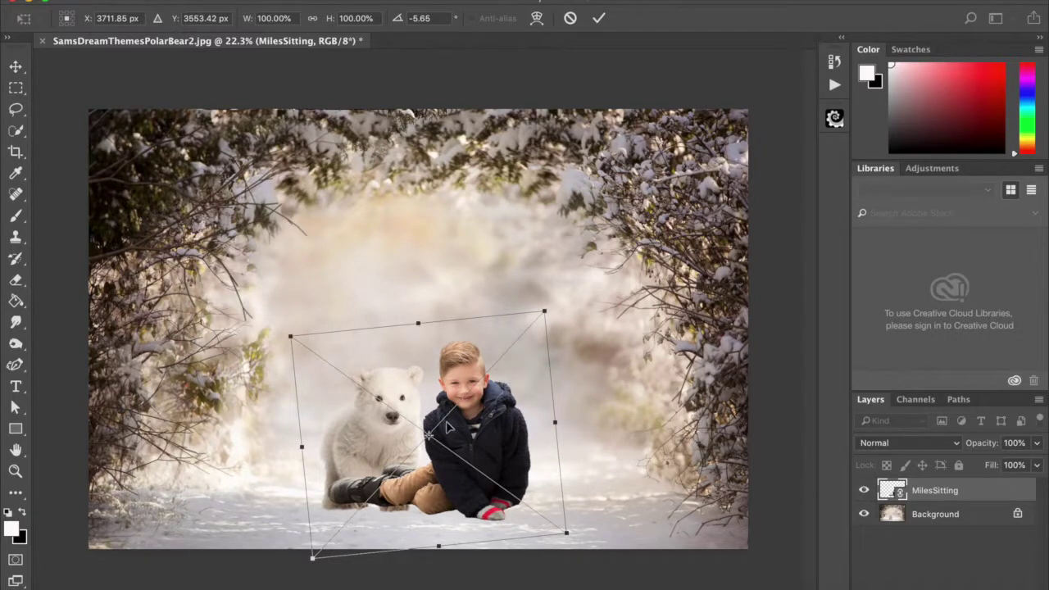
{"action": "left_click_drag", "start_coordinate": [449, 429], "coordinate": [444, 433]}
{"action": "left_click_drag", "start_coordinate": [541, 315], "coordinate": [501, 366]}
{"action": "left_click_drag", "start_coordinate": [556, 306], "coordinate": [541, 295]}
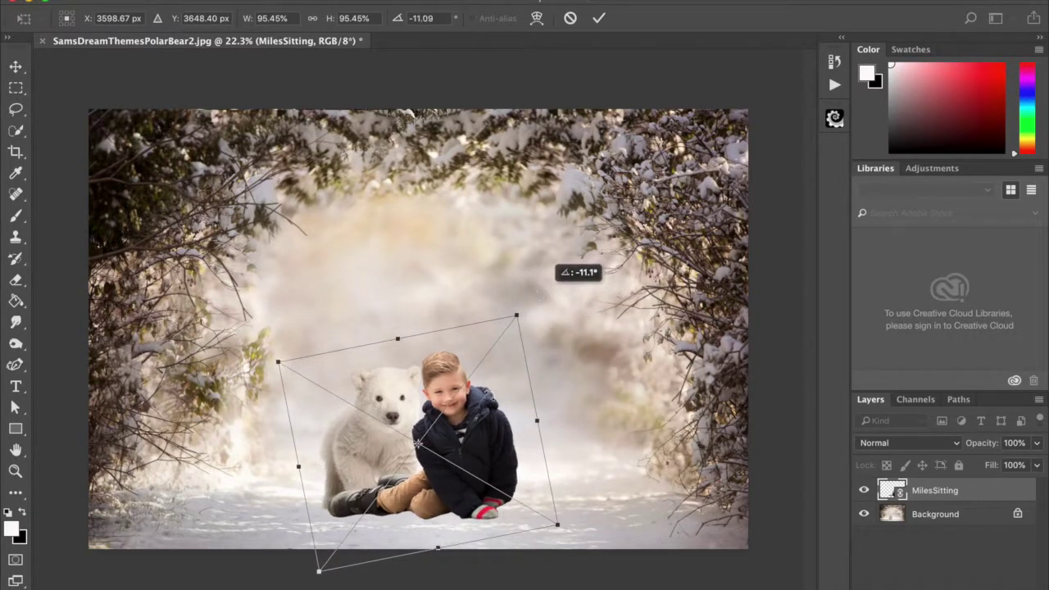
{"action": "left_click_drag", "start_coordinate": [488, 406], "coordinate": [499, 403]}
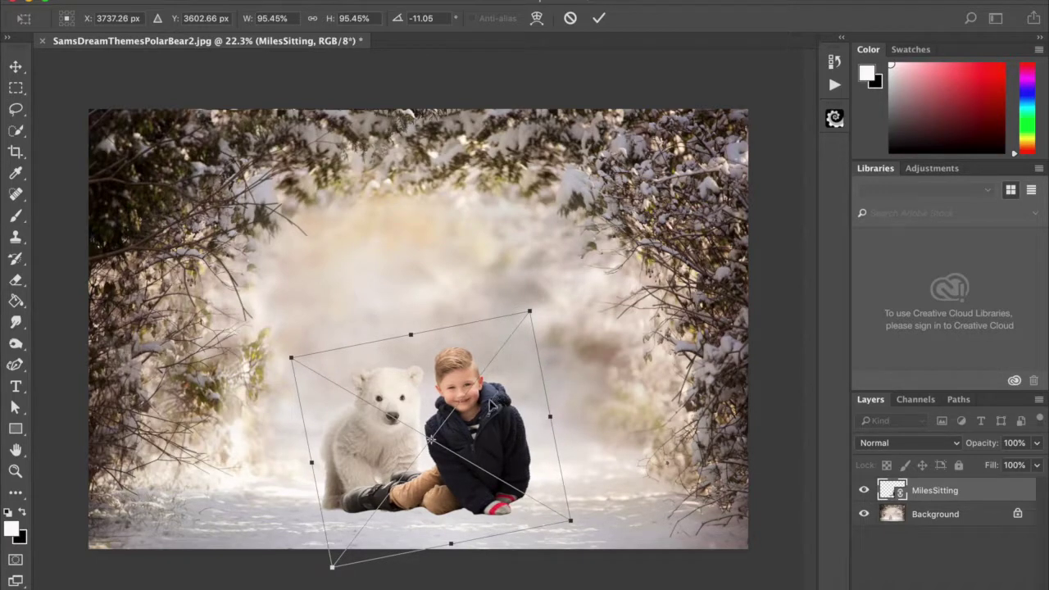
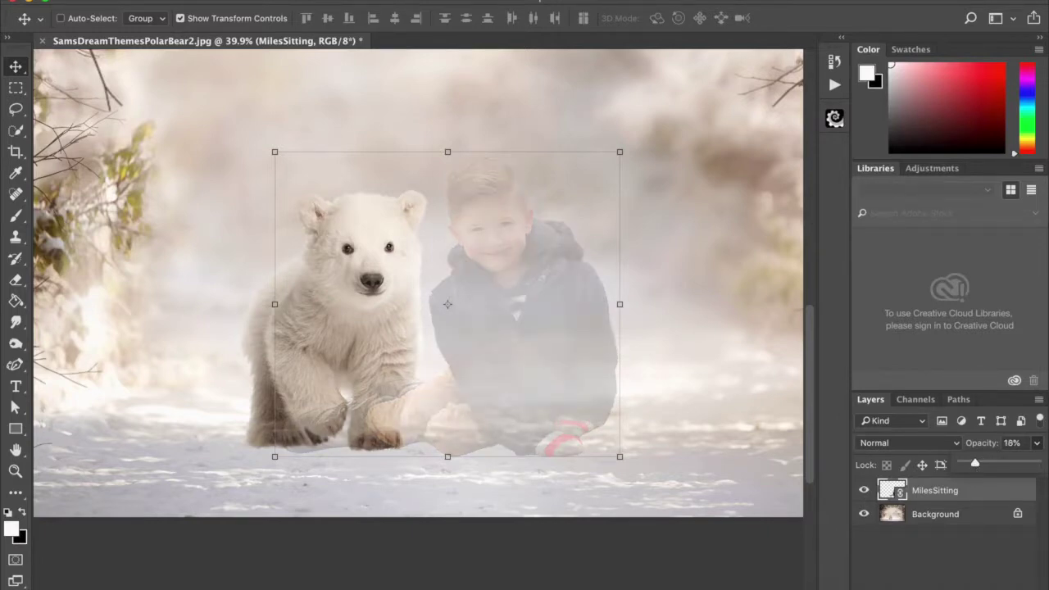
- Add a layer mask to MilesSitting and prepare a black 100 px brush with 0% hardness for painting on it
{"action": "left_click", "coordinate": [934, 562]}
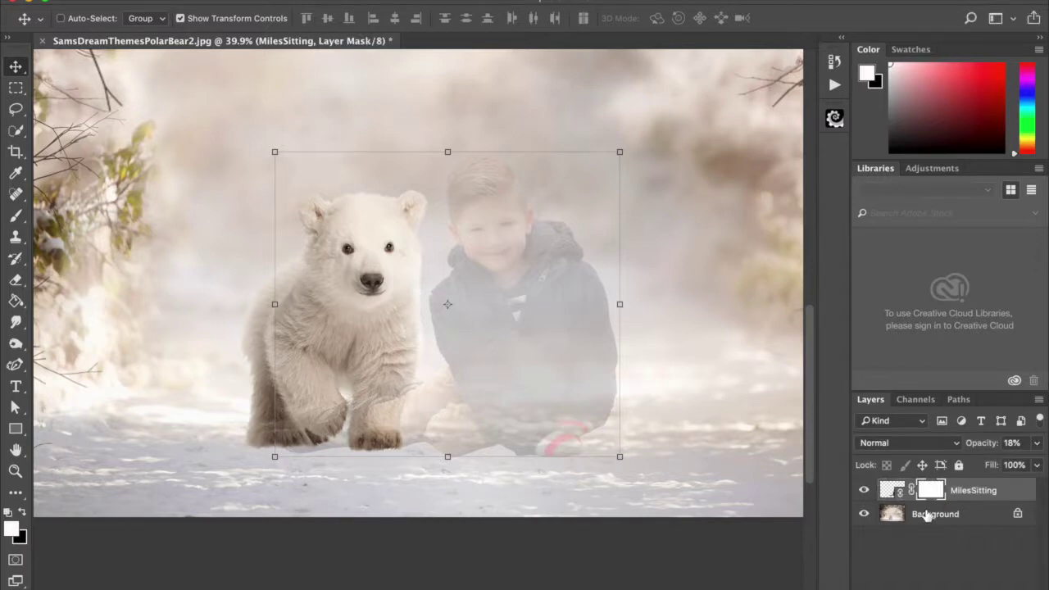
{"action": "left_click", "coordinate": [15, 216]}
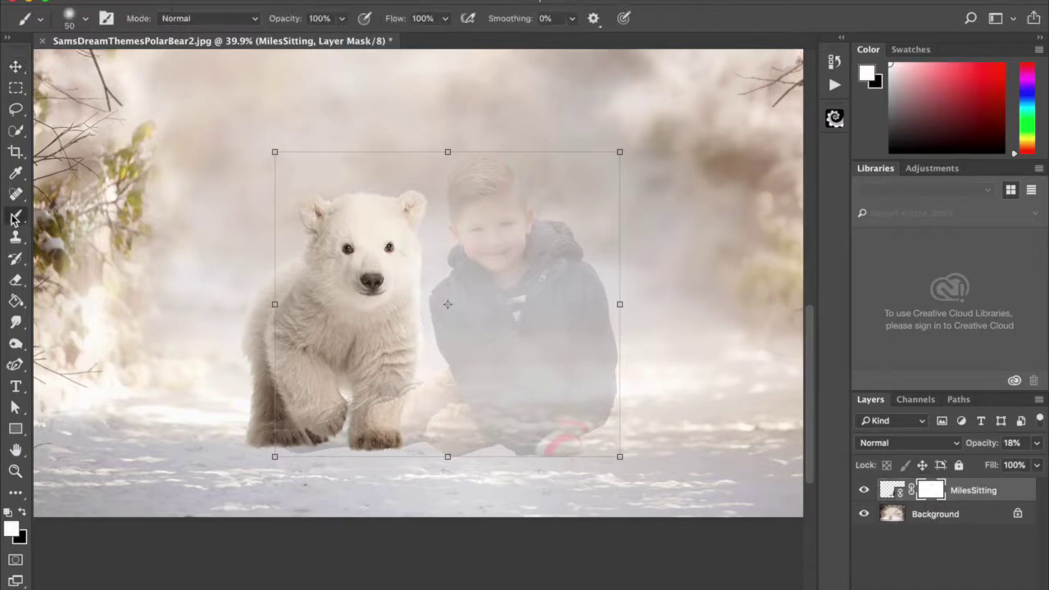
{"action": "left_click", "coordinate": [23, 513]}
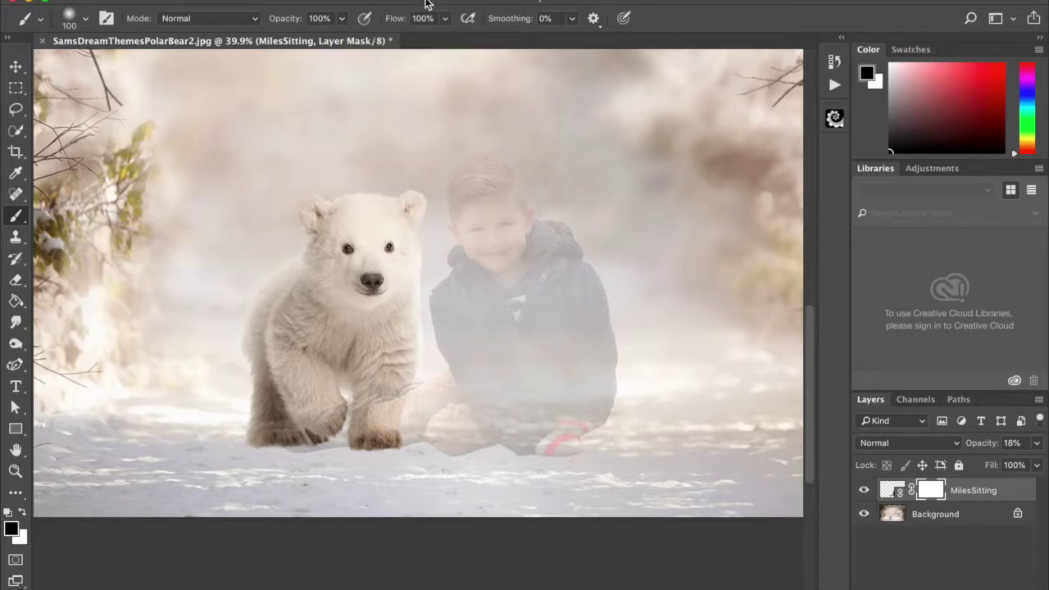
{"action": "left_click", "coordinate": [86, 19]}
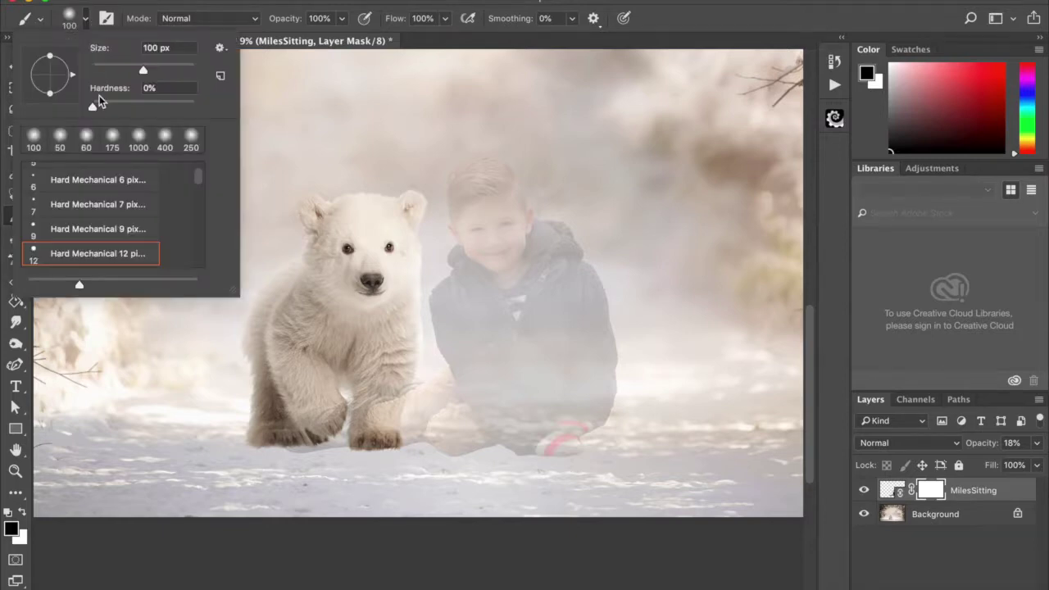
{"action": "left_click", "coordinate": [150, 88]}
{"action": "key", "text": "Return"}
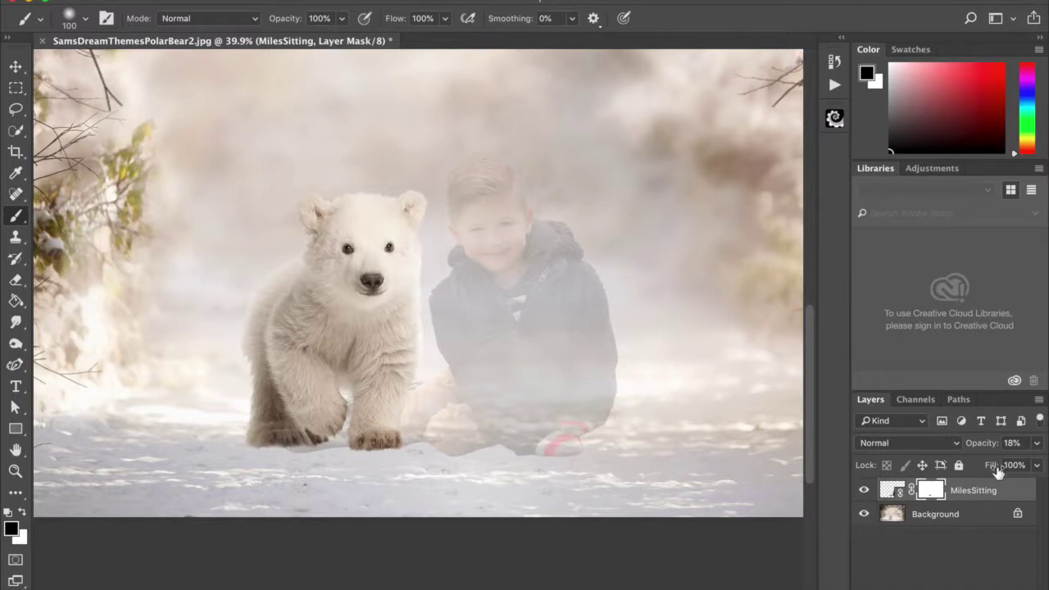
- Raise the MilesSitting layer's opacity to 100% and paint black on its mask over the boot between the bear's front paws
{"action": "left_click", "coordinate": [1036, 443]}
{"action": "left_click_drag", "start_coordinate": [976, 465], "coordinate": [1038, 464]}
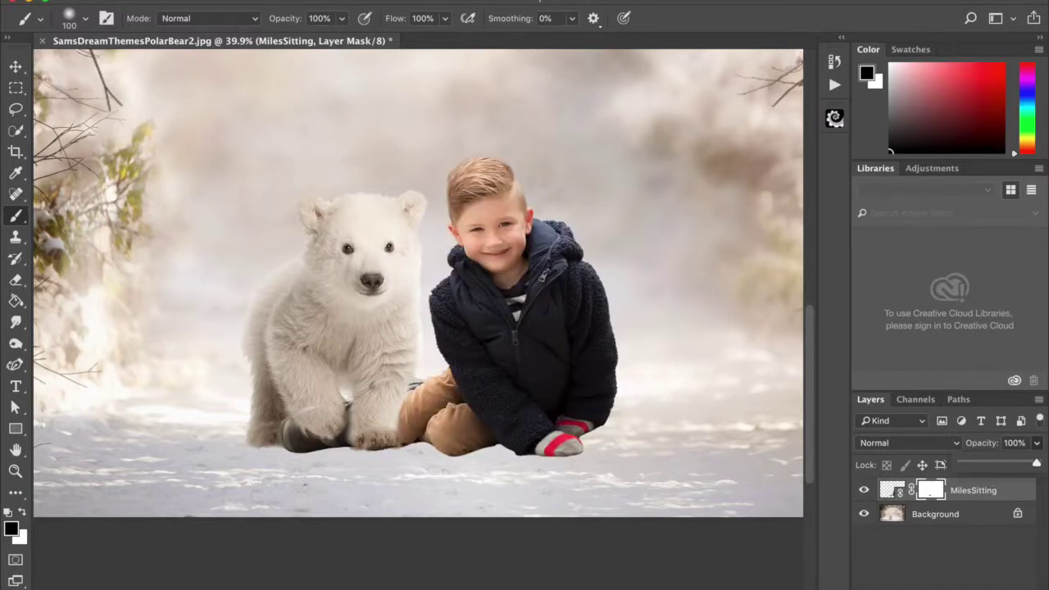
{"action": "key", "text": "Return"}
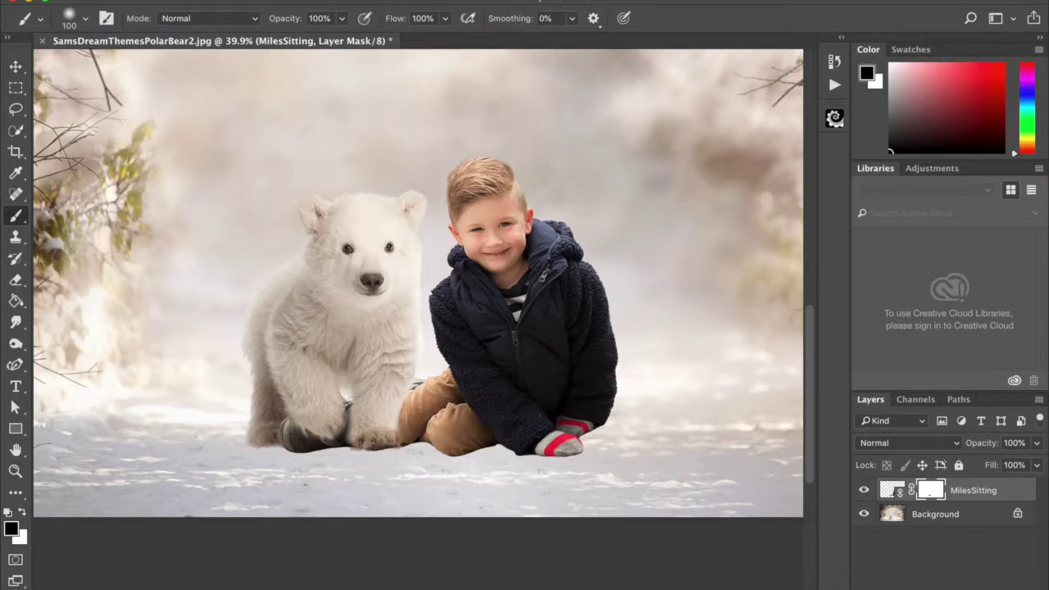
{"action": "left_click_drag", "start_coordinate": [349, 410], "coordinate": [347, 433]}
{"action": "mouse_move", "coordinate": [338, 436]}
{"action": "left_mouse_down"}
{"action": "mouse_move", "coordinate": [341, 415]}
{"action": "mouse_move", "coordinate": [341, 438]}
{"action": "mouse_move", "coordinate": [301, 443]}
{"action": "left_mouse_up"}
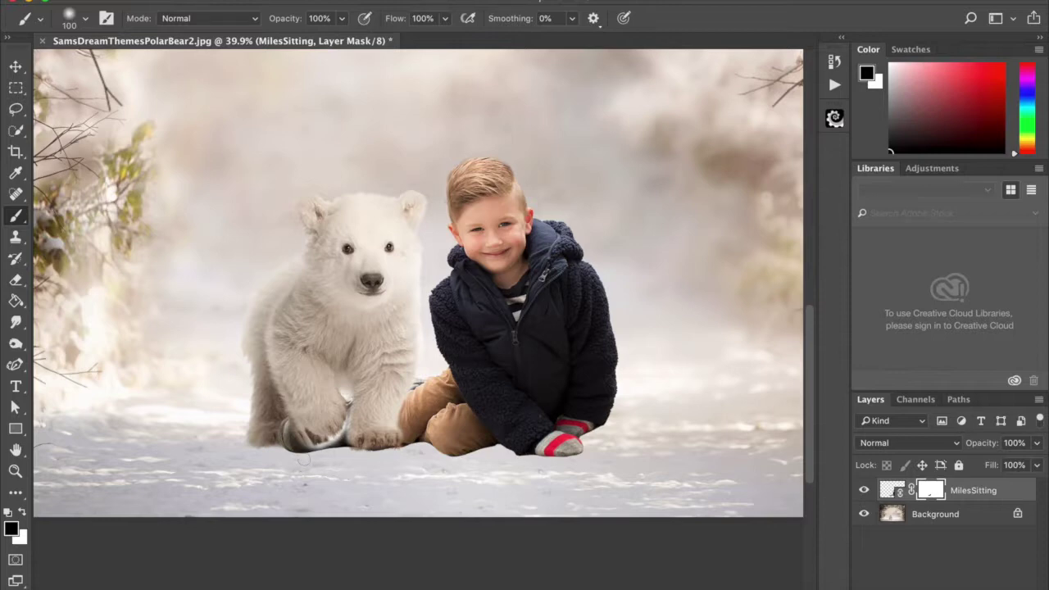
- Paint white on the mask with a 25 px brush to bring back the hidden parts of the boot between the bear's paws
{"action": "left_click", "coordinate": [20, 514]}
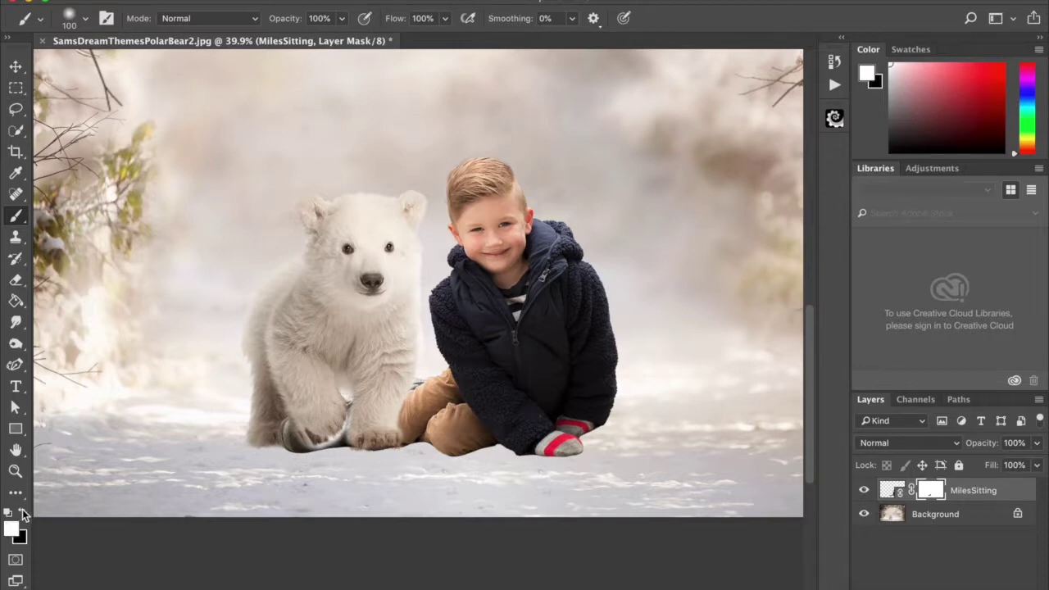
{"action": "key", "text": "bracketleft"}
{"action": "key", "text": "bracketleft"}
{"action": "key", "text": "bracketleft"}
{"action": "scroll", "coordinate": [420, 331], "scroll_direction": "up", "scroll_amount": 5}
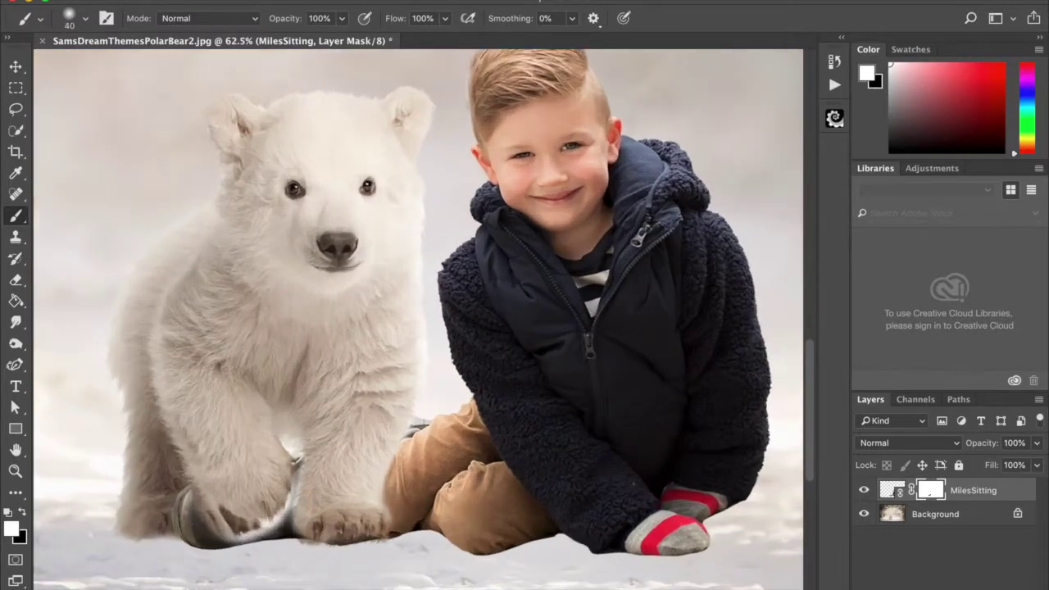
{"action": "scroll", "coordinate": [329, 442], "scroll_direction": "down", "scroll_amount": 5}
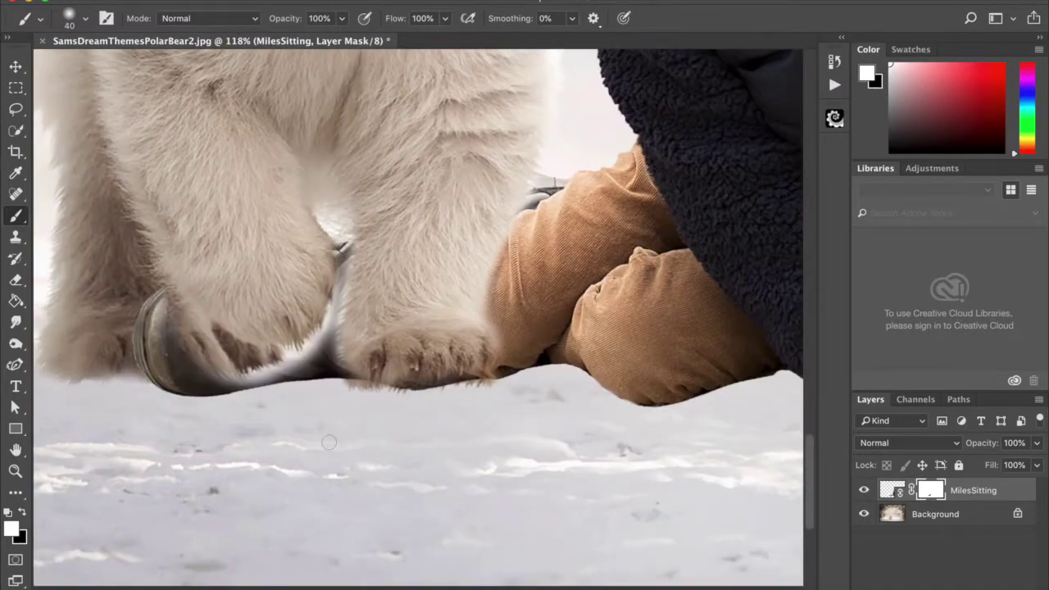
{"action": "key", "text": "bracketleft"}
{"action": "key", "text": "bracketleft"}
{"action": "key", "text": "bracketleft"}
{"action": "mouse_move", "coordinate": [336, 297]}
{"action": "left_mouse_down"}
{"action": "mouse_move", "coordinate": [311, 352]}
{"action": "mouse_move", "coordinate": [326, 326]}
{"action": "mouse_move", "coordinate": [315, 353]}
{"action": "mouse_move", "coordinate": [335, 333]}
{"action": "mouse_move", "coordinate": [335, 364]}
{"action": "mouse_move", "coordinate": [341, 256]}
{"action": "left_mouse_up"}
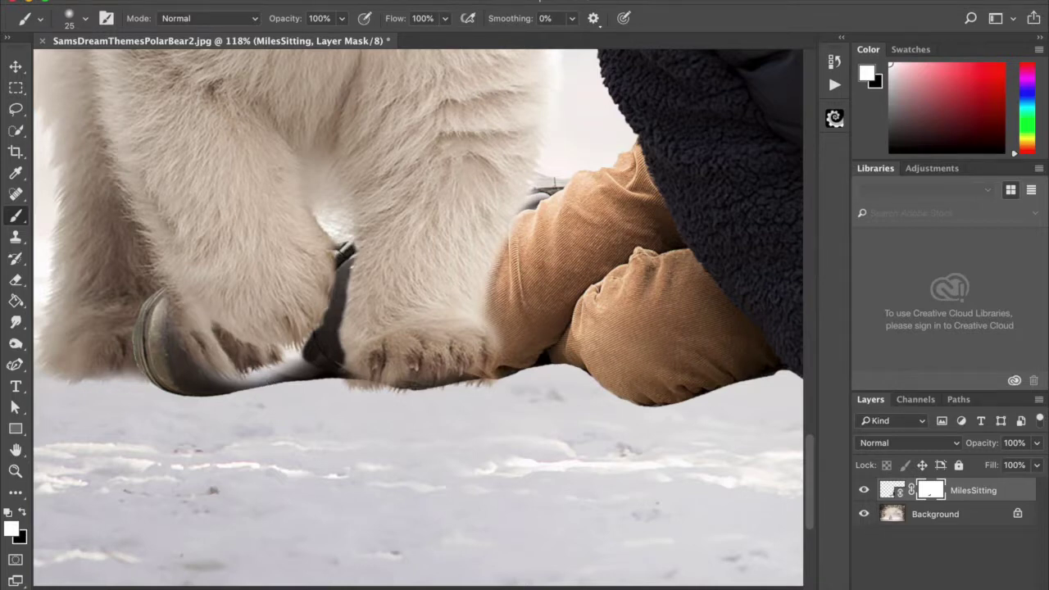
{"action": "mouse_move", "coordinate": [285, 354]}
{"action": "left_mouse_down"}
{"action": "mouse_move", "coordinate": [304, 349]}
{"action": "mouse_move", "coordinate": [286, 350]}
{"action": "mouse_move", "coordinate": [306, 364]}
{"action": "mouse_move", "coordinate": [223, 385]}
{"action": "mouse_move", "coordinate": [207, 378]}
{"action": "mouse_move", "coordinate": [248, 374]}
{"action": "mouse_move", "coordinate": [217, 379]}
{"action": "mouse_move", "coordinate": [182, 338]}
{"action": "mouse_move", "coordinate": [211, 386]}
{"action": "left_mouse_up"}
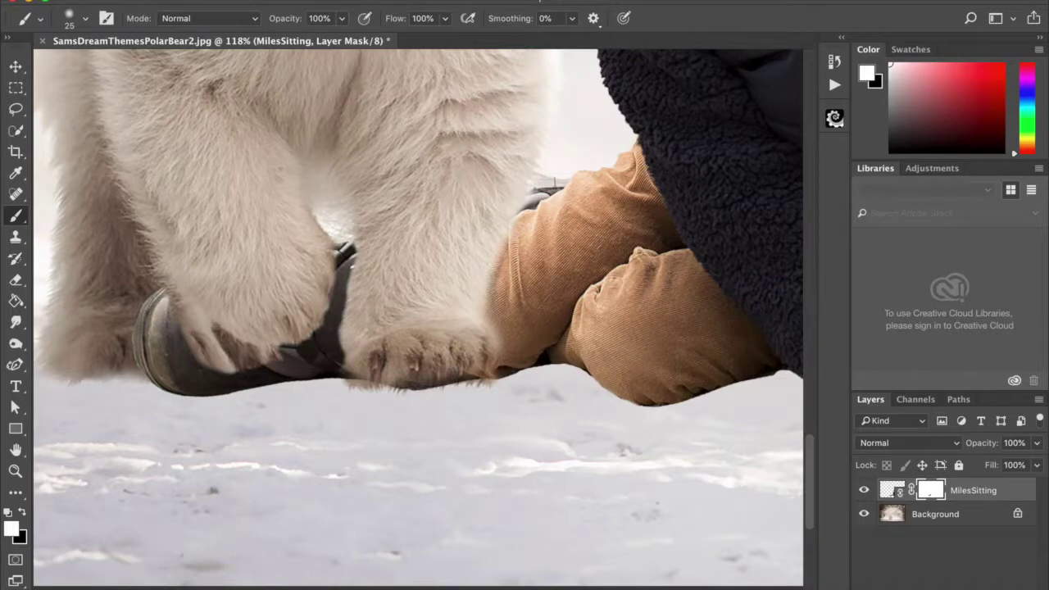
- Refine the mask where the trousers meet the bear's front leg and paw, painting black and white with a soft 30 px brush
{"action": "mouse_move", "coordinate": [531, 197]}
{"action": "left_mouse_down"}
{"action": "mouse_move", "coordinate": [532, 187]}
{"action": "mouse_move", "coordinate": [520, 211]}
{"action": "left_mouse_up"}
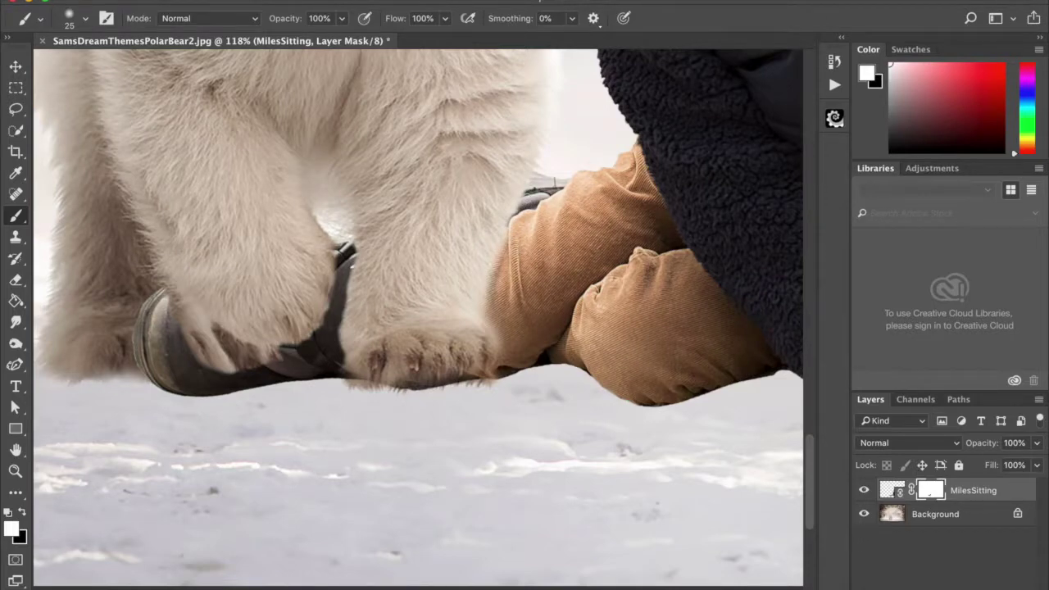
{"action": "left_click", "coordinate": [22, 513]}
{"action": "key", "text": "bracketleft"}
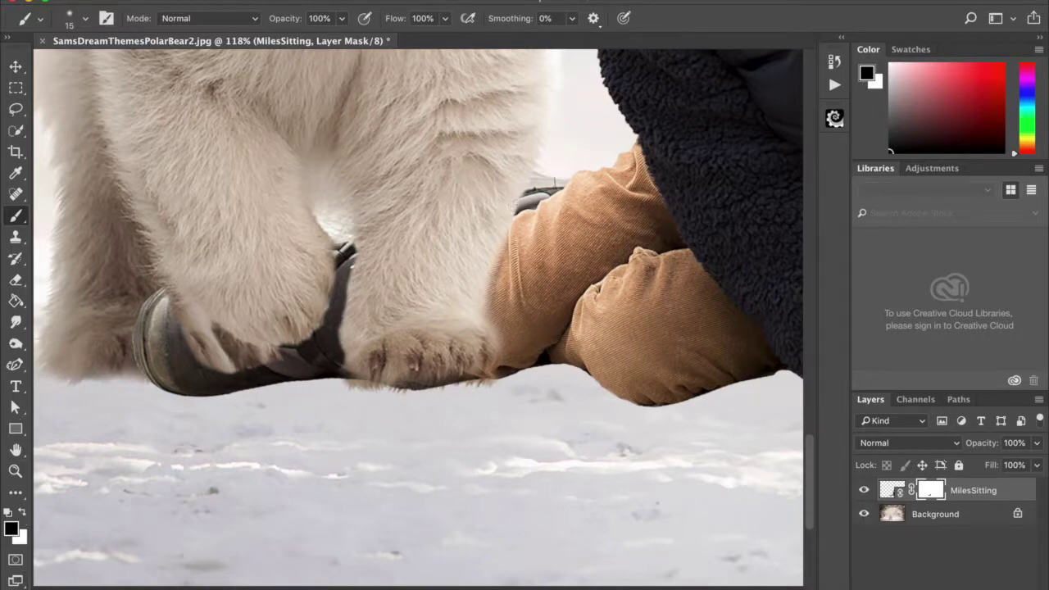
{"action": "key", "text": "bracketright"}
{"action": "key", "text": "bracketright"}
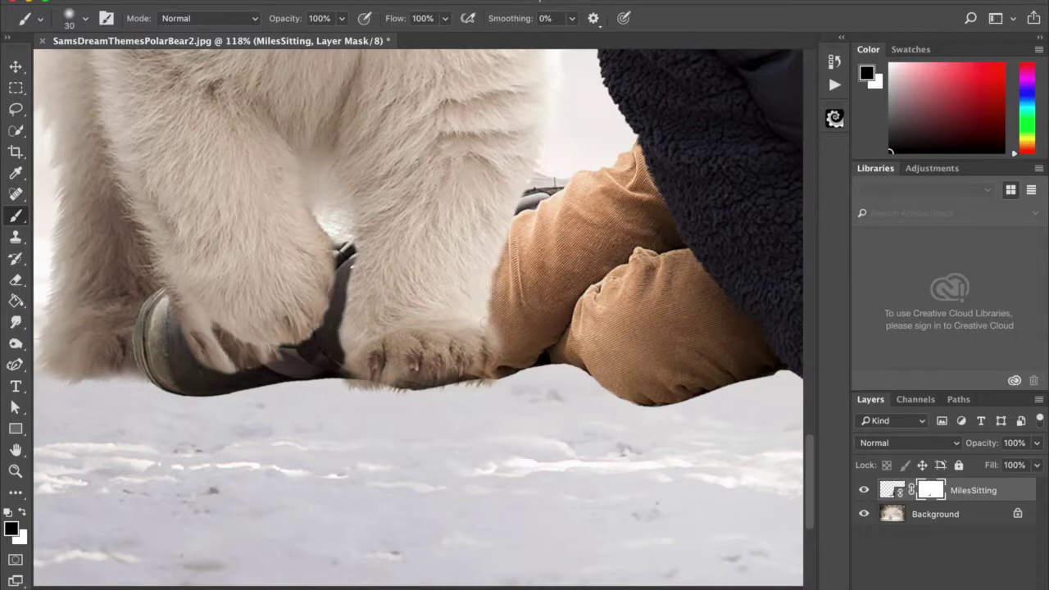
{"action": "left_click_drag", "start_coordinate": [494, 338], "coordinate": [496, 361]}
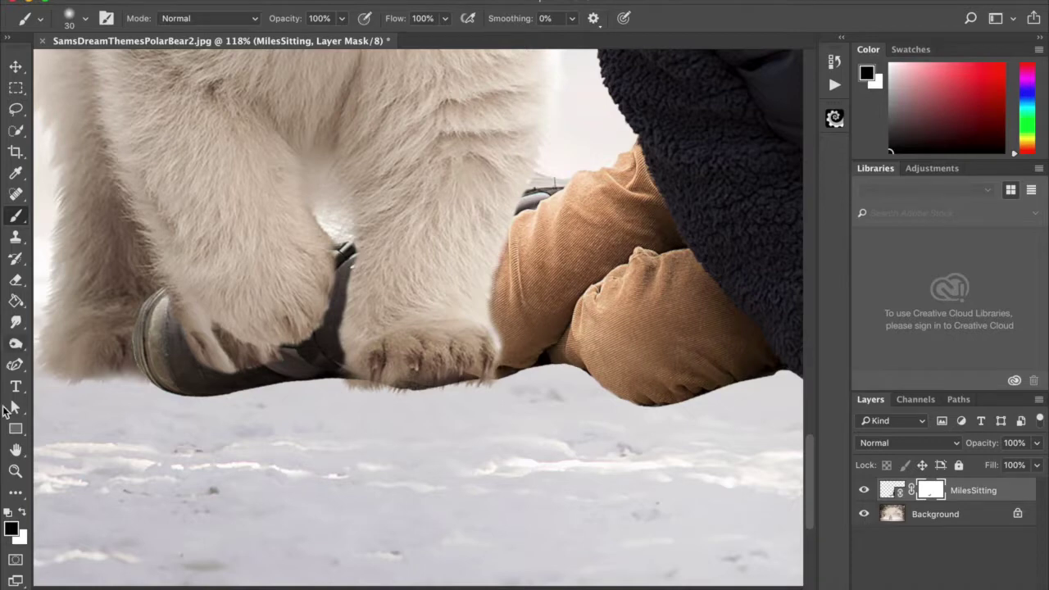
{"action": "left_click", "coordinate": [22, 512]}
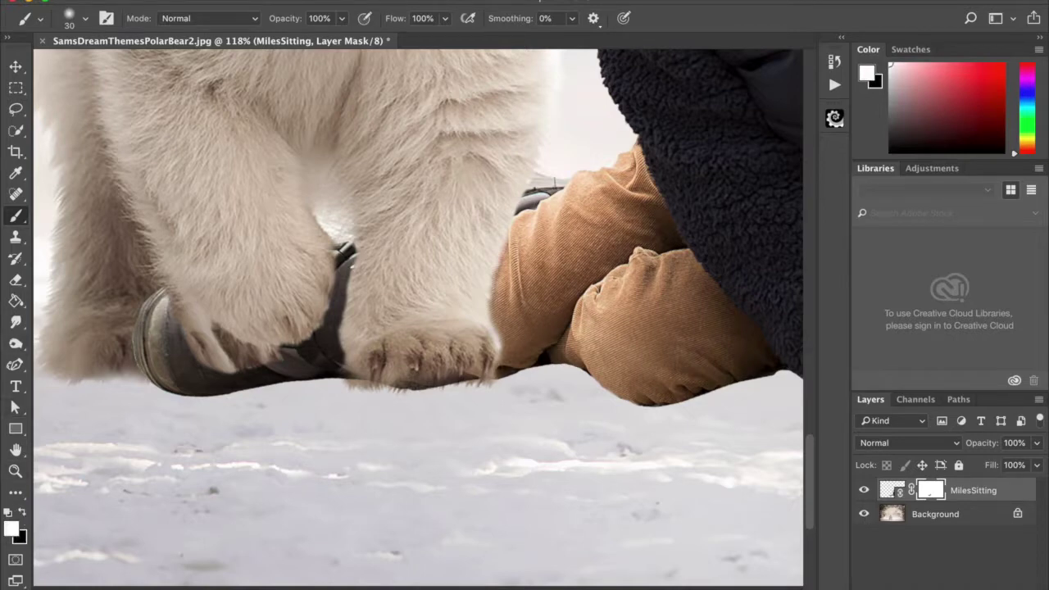
{"action": "mouse_move", "coordinate": [502, 319]}
{"action": "left_mouse_down"}
{"action": "mouse_move", "coordinate": [495, 374]}
{"action": "mouse_move", "coordinate": [480, 380]}
{"action": "mouse_move", "coordinate": [503, 377]}
{"action": "left_mouse_up"}
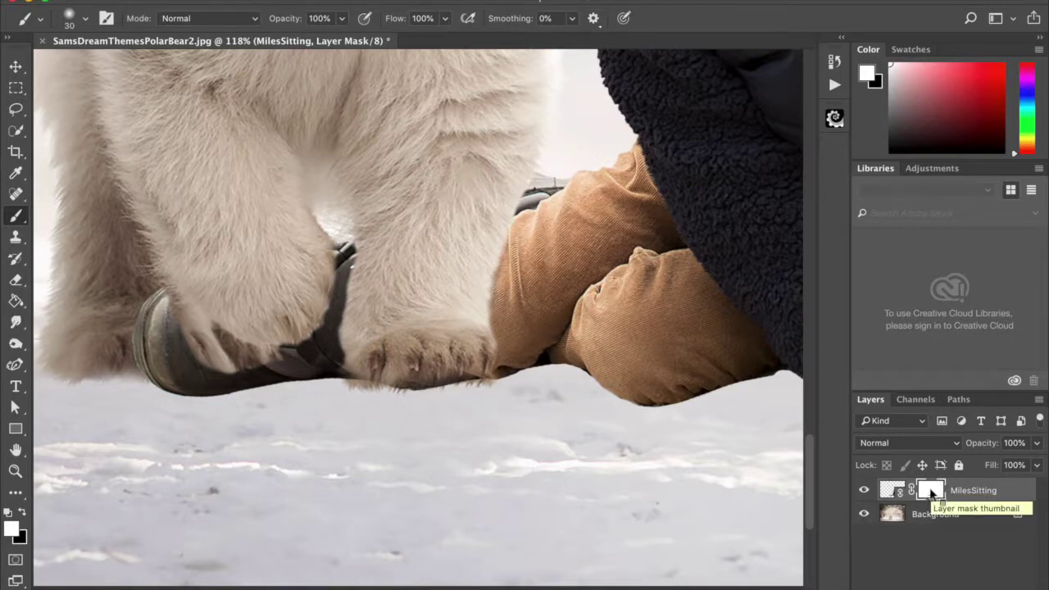
- Rasterize the MilesSitting layer and apply its layer mask
{"action": "right_click", "coordinate": [930, 489]}
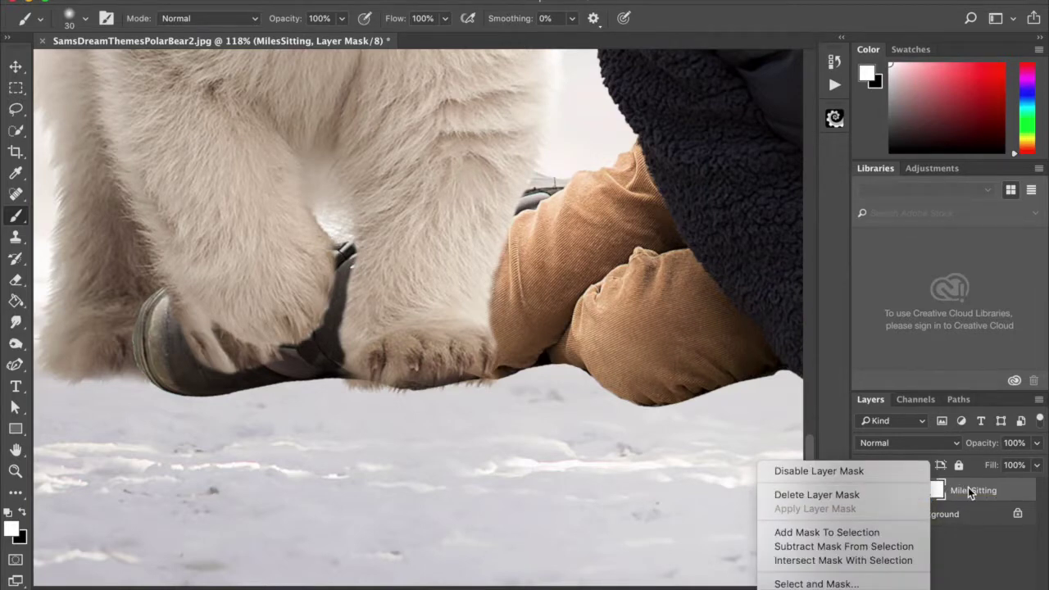
{"action": "right_click", "coordinate": [968, 487]}
{"action": "right_click", "coordinate": [969, 488]}
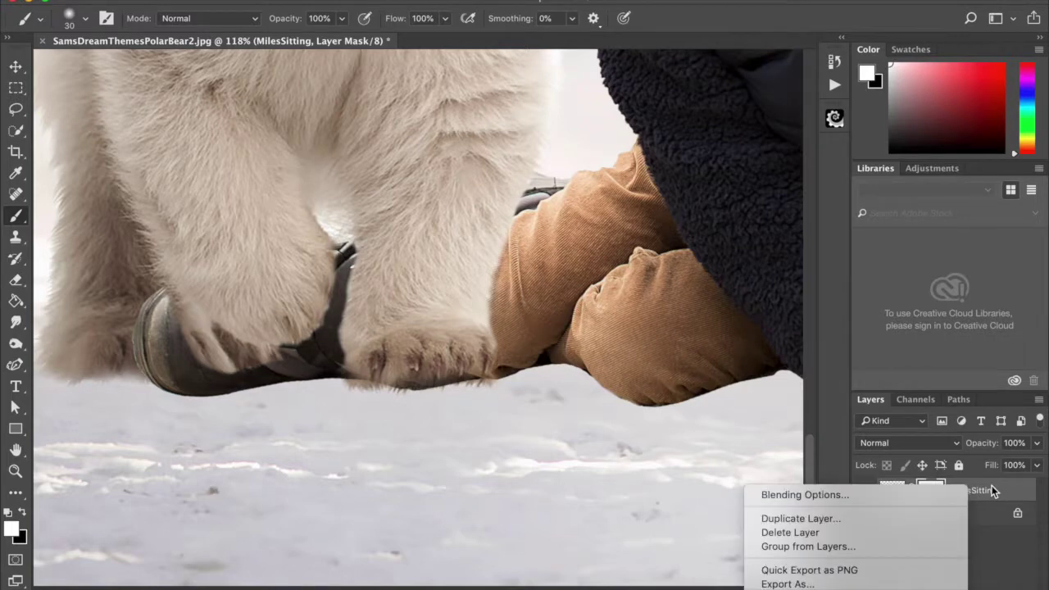
{"action": "scroll", "coordinate": [828, 533], "scroll_direction": "down", "scroll_amount": 10}
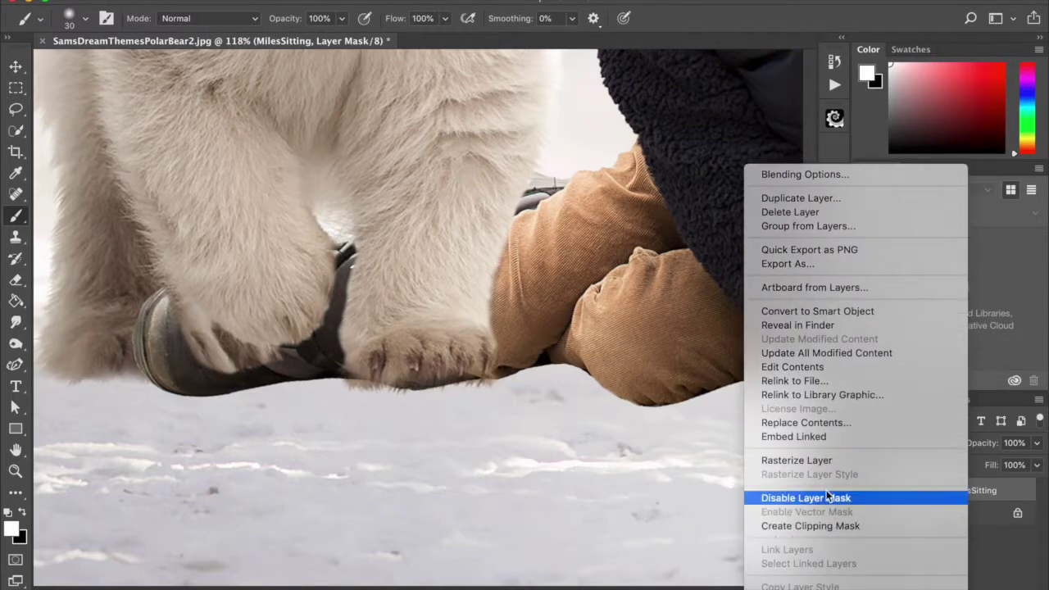
{"action": "left_click", "coordinate": [814, 461]}
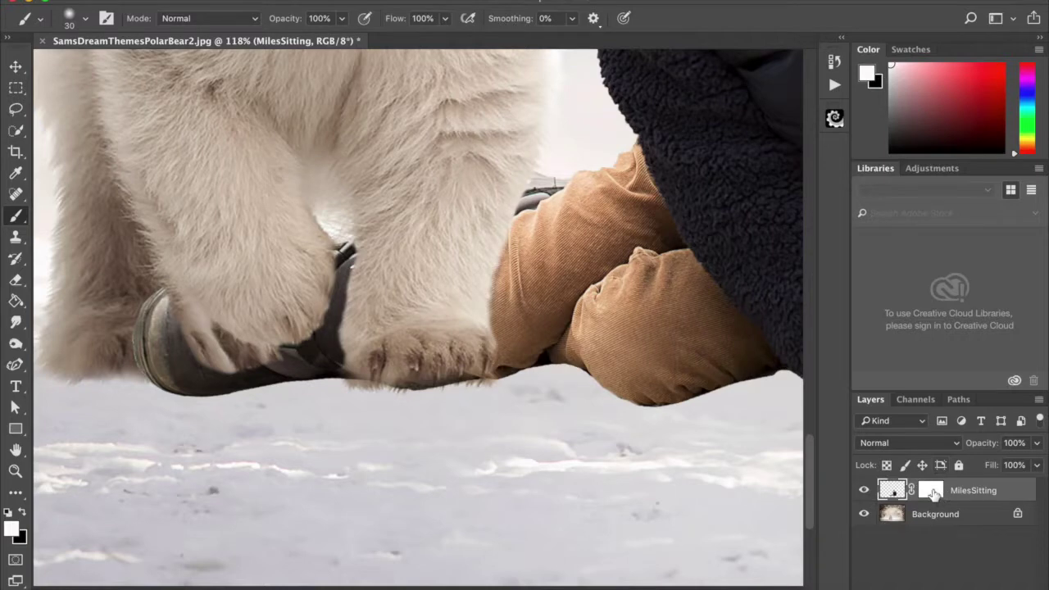
{"action": "left_click", "coordinate": [932, 491]}
{"action": "right_click", "coordinate": [936, 492]}
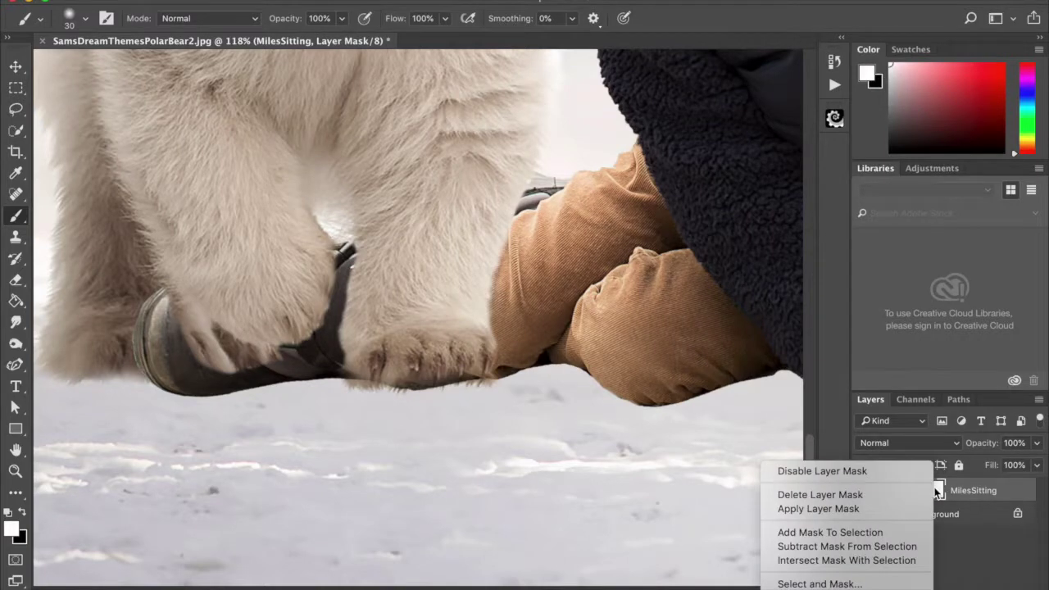
{"action": "left_click", "coordinate": [869, 508]}
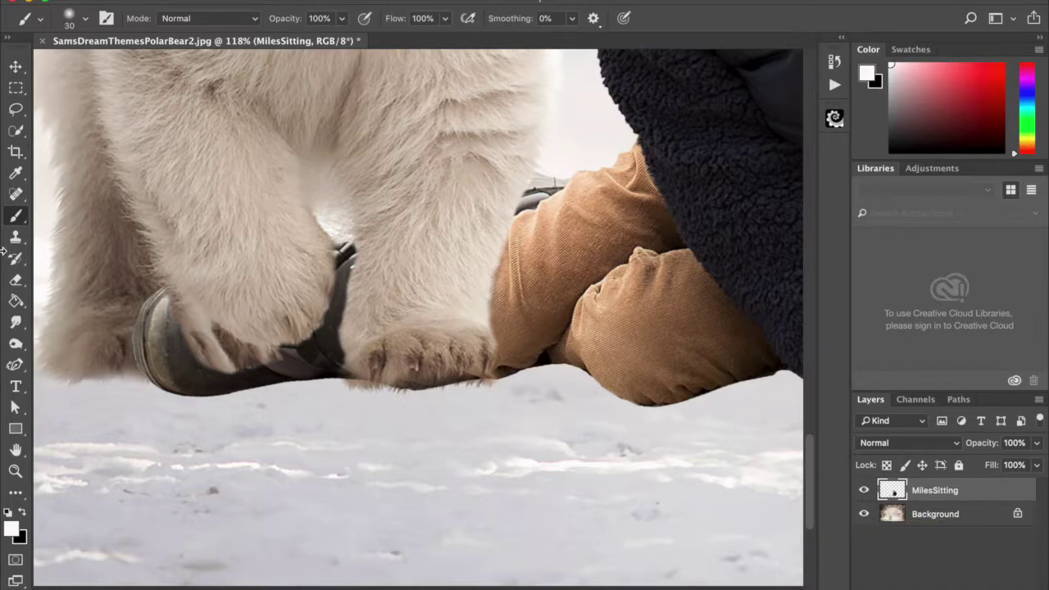
- Activate the Smudge tool and expand the hair_brush_set_by_para_vine 2 folder in its brush presets
{"action": "left_click", "coordinate": [16, 347]}
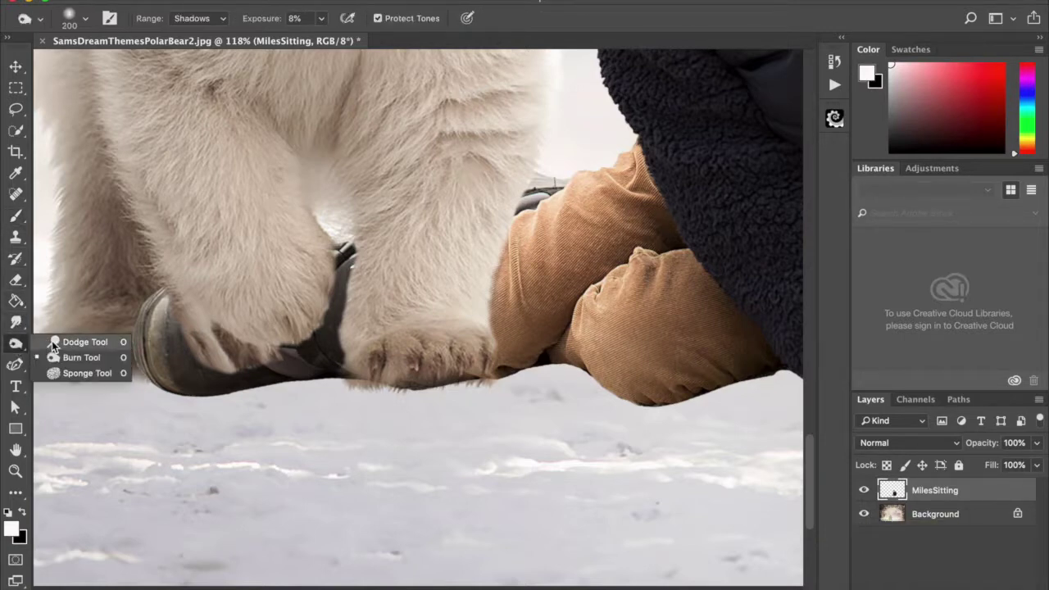
{"action": "left_click", "coordinate": [15, 322]}
{"action": "right_click", "coordinate": [16, 322]}
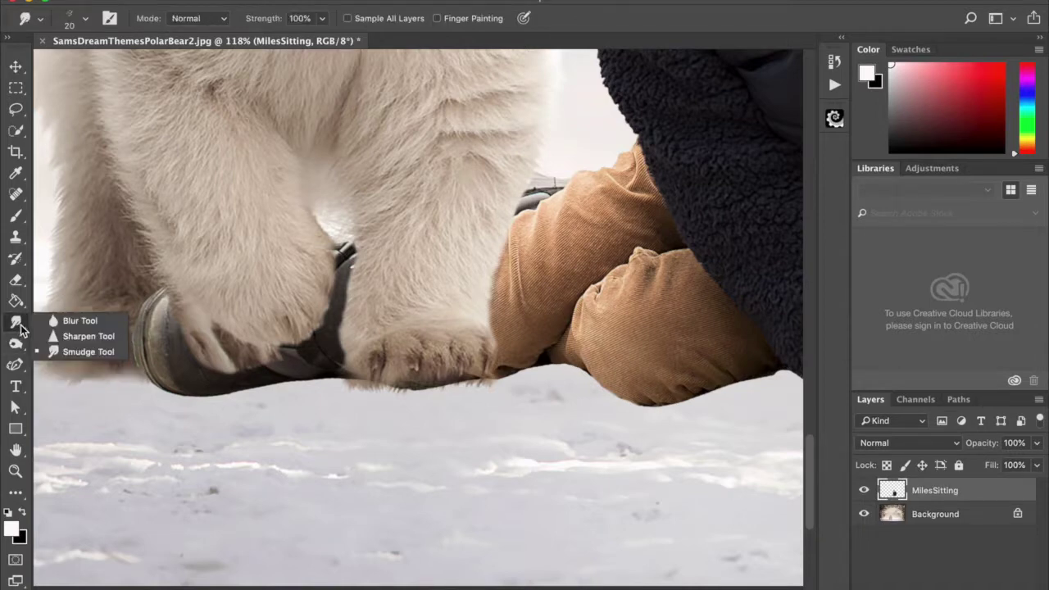
{"action": "left_click", "coordinate": [82, 352]}
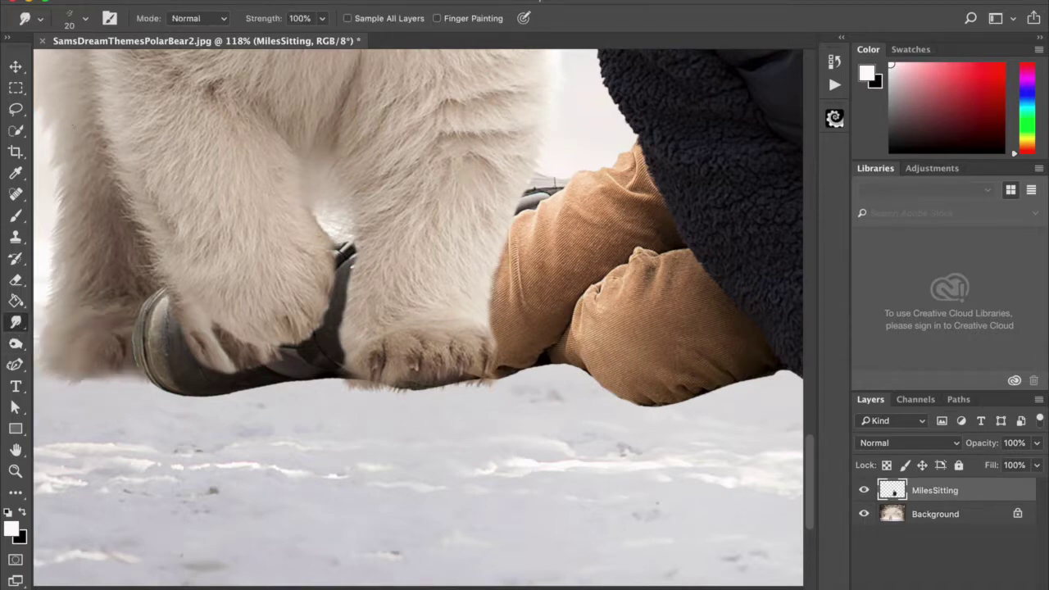
{"action": "left_click", "coordinate": [87, 18]}
{"action": "scroll", "coordinate": [122, 192], "scroll_direction": "down", "scroll_amount": 10}
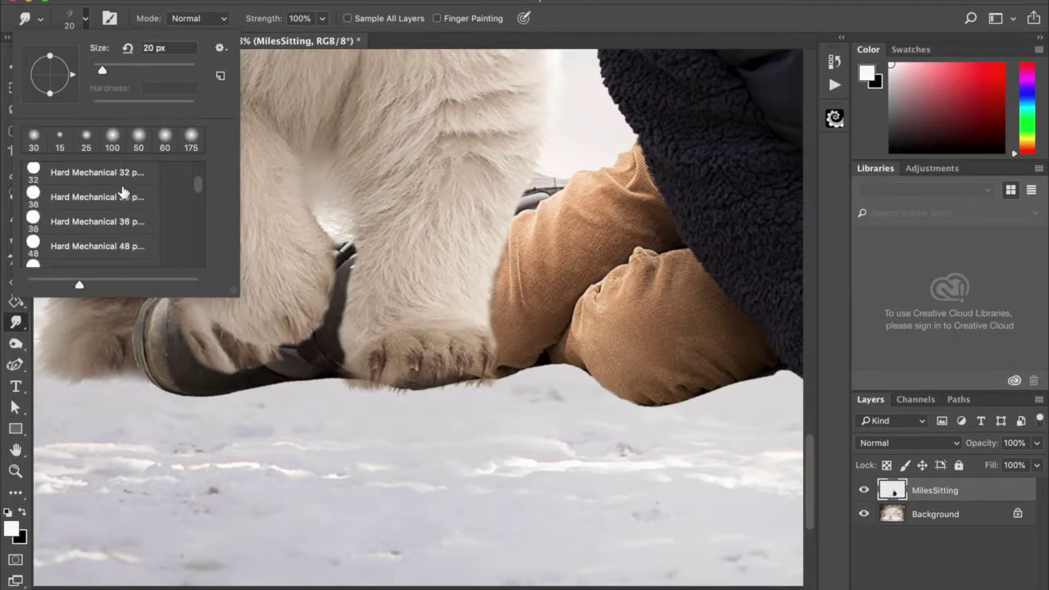
{"action": "scroll", "coordinate": [122, 192], "scroll_direction": "down", "scroll_amount": 10}
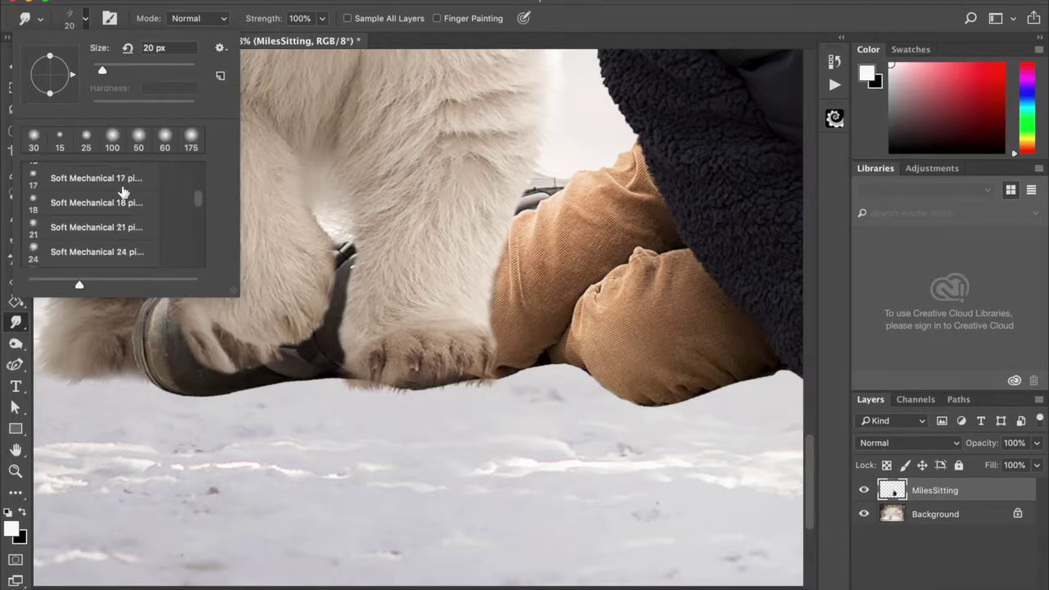
{"action": "scroll", "coordinate": [122, 192], "scroll_direction": "down", "scroll_amount": 10}
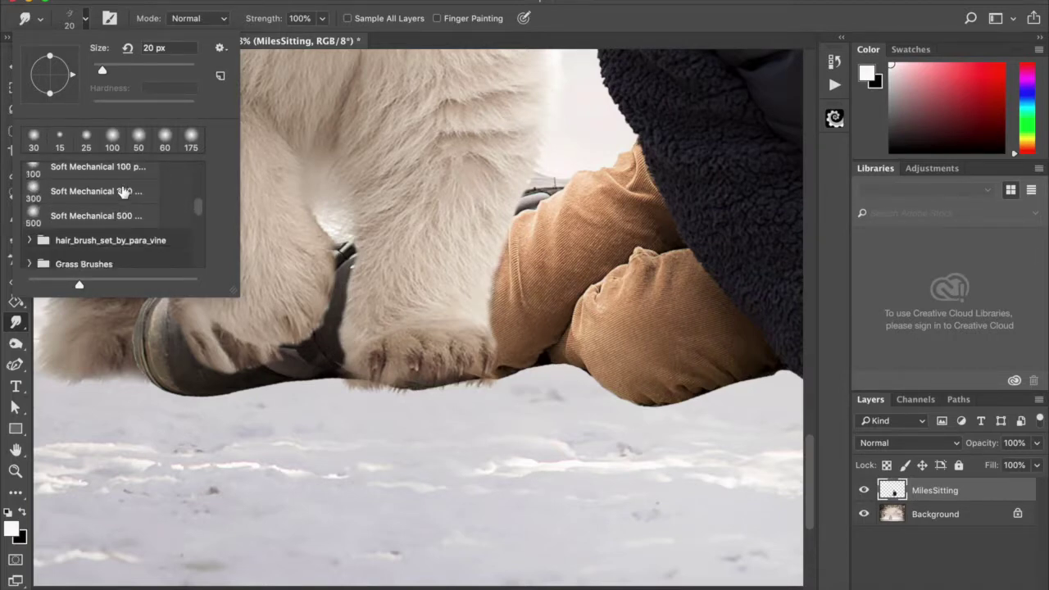
{"action": "scroll", "coordinate": [122, 192], "scroll_direction": "down", "scroll_amount": 10}
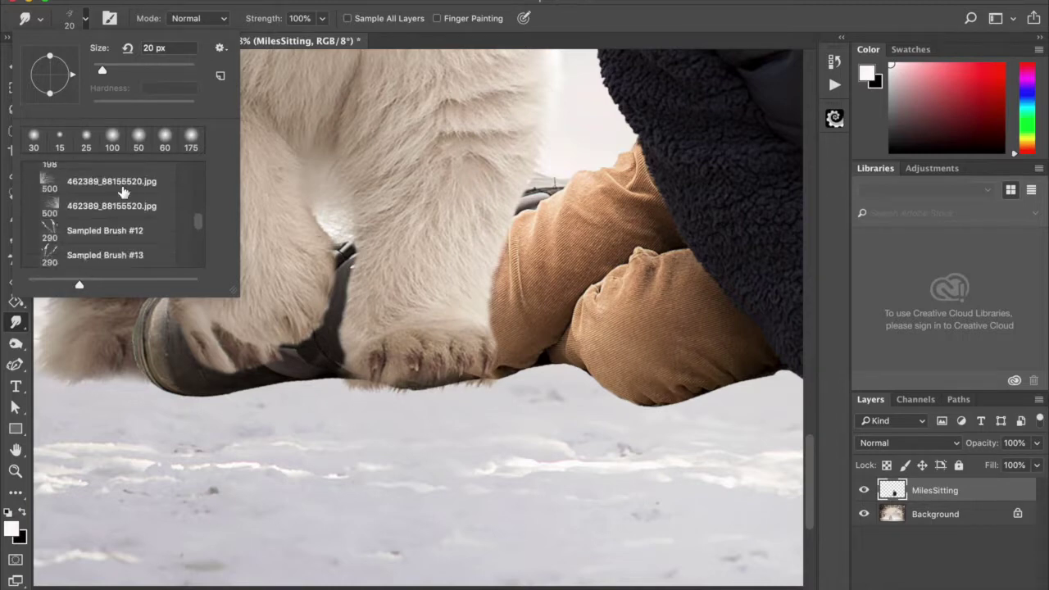
{"action": "scroll", "coordinate": [122, 192], "scroll_direction": "down", "scroll_amount": 10}
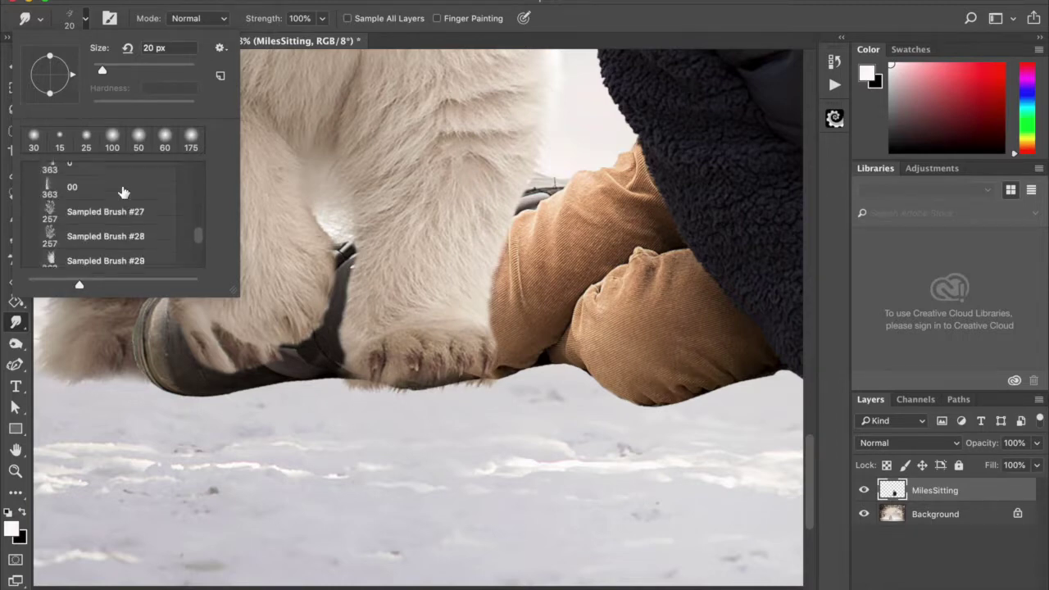
{"action": "scroll", "coordinate": [122, 192], "scroll_direction": "down", "scroll_amount": 1}
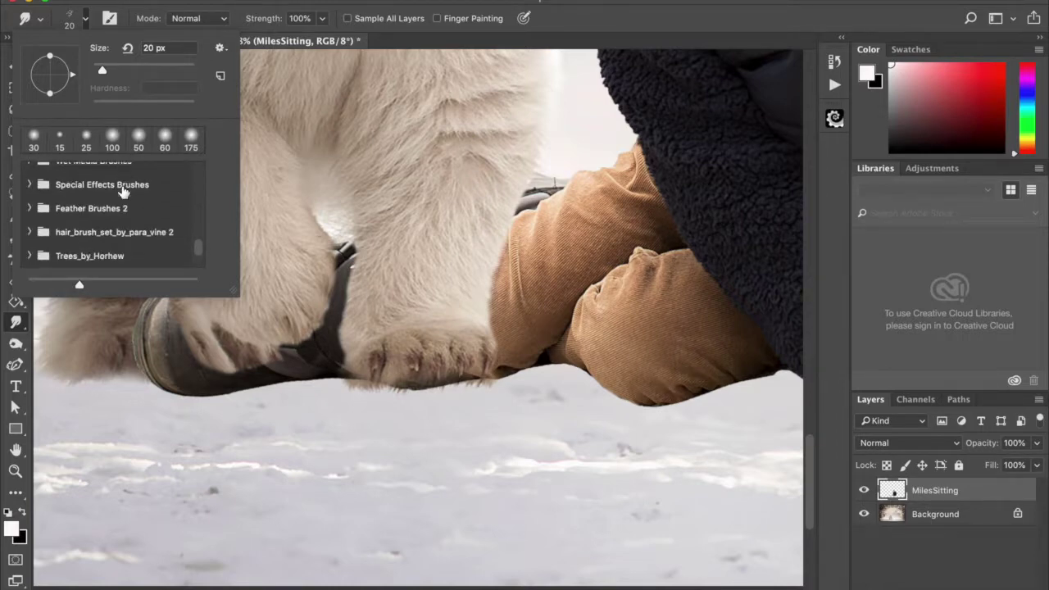
{"action": "scroll", "coordinate": [122, 190], "scroll_direction": "up", "scroll_amount": 1}
{"action": "scroll", "coordinate": [122, 191], "scroll_direction": "up", "scroll_amount": 1}
{"action": "scroll", "coordinate": [122, 191], "scroll_direction": "down", "scroll_amount": 2}
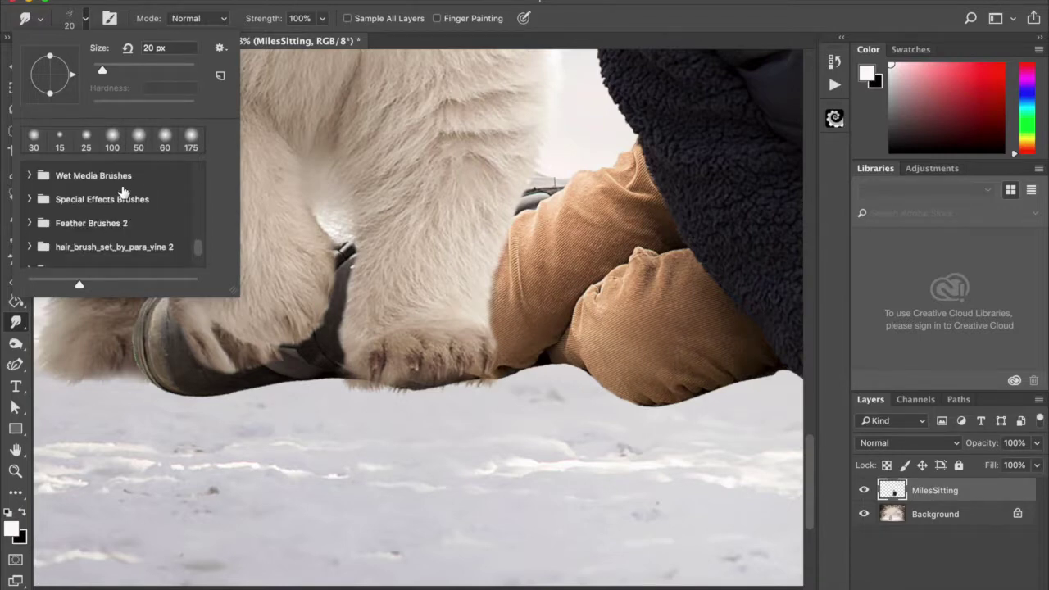
{"action": "scroll", "coordinate": [123, 191], "scroll_direction": "down", "scroll_amount": 2}
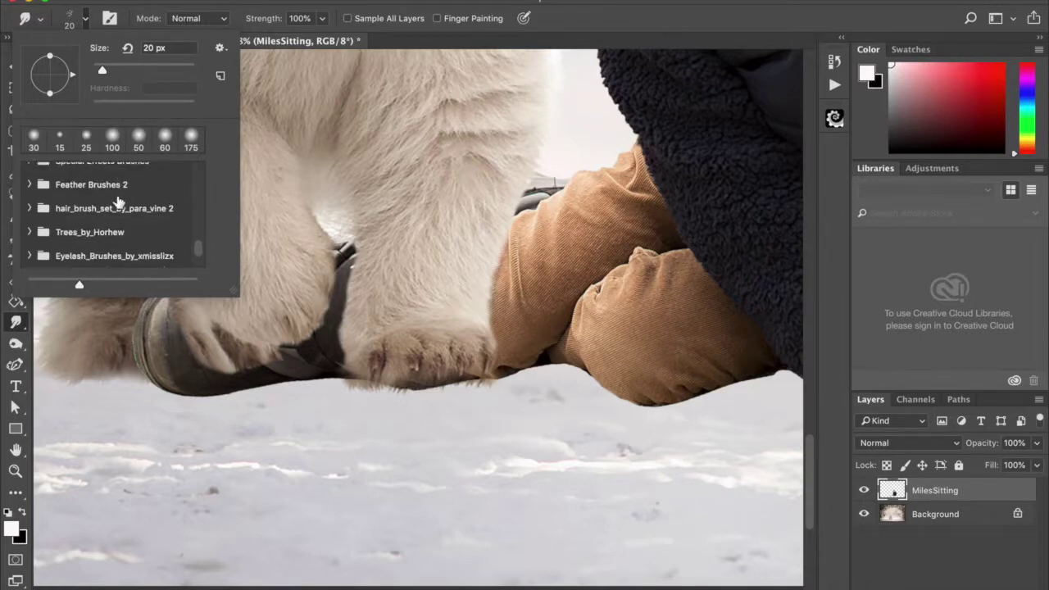
{"action": "left_click", "coordinate": [31, 208]}
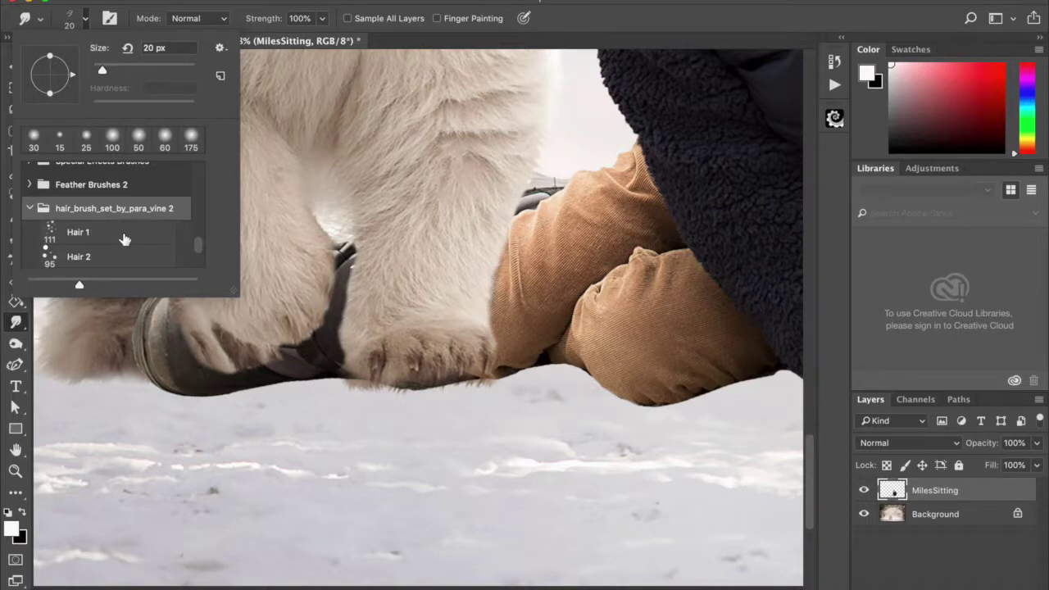
{"action": "scroll", "coordinate": [123, 238], "scroll_direction": "down", "scroll_amount": 3}
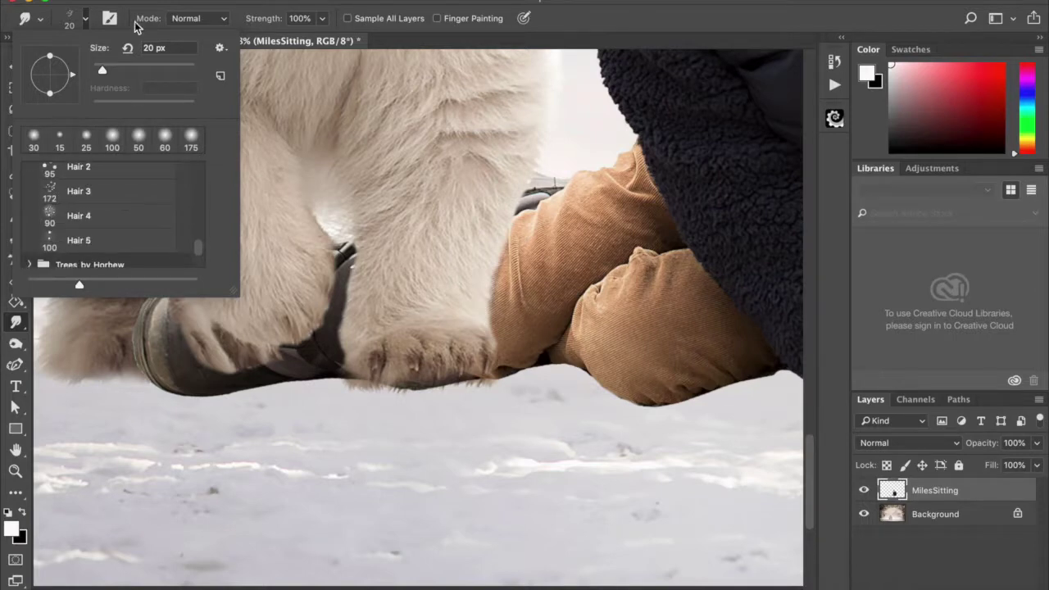
- Choose the hair_brush_set_by_para_vine.abr file for import into the brush presets
{"action": "left_click", "coordinate": [220, 51]}
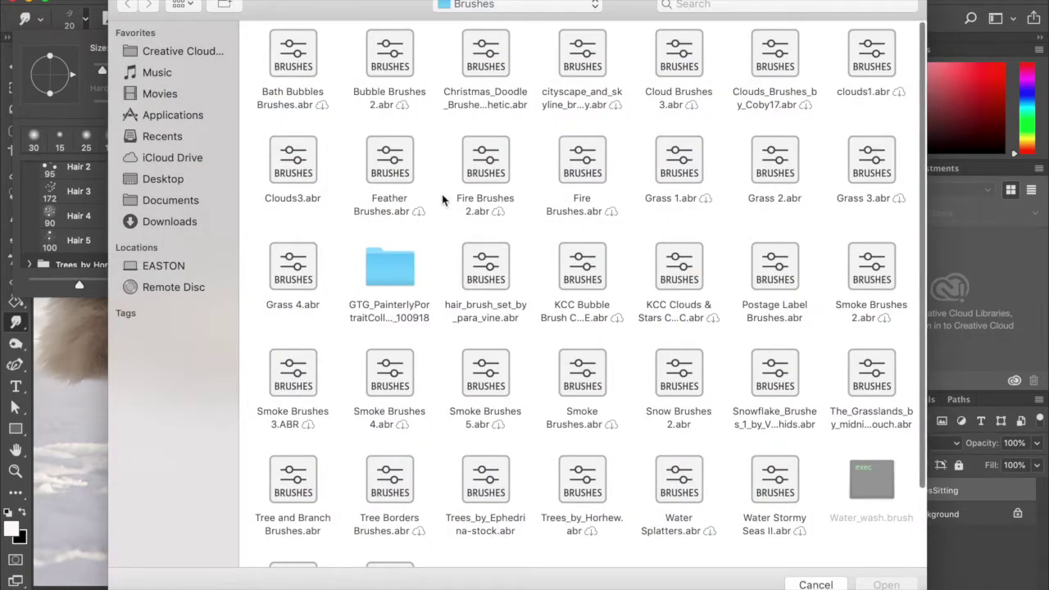
{"action": "left_click", "coordinate": [484, 268]}
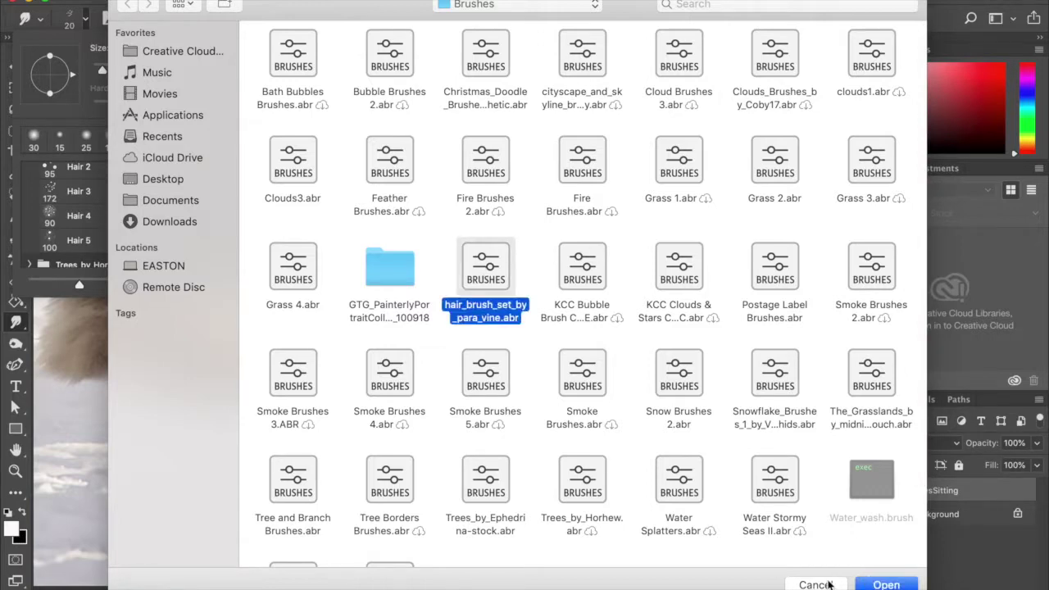
{"action": "left_click", "coordinate": [861, 584]}
- Smudge the edges of the boot and trousers along the bear's front legs into fur strands with the Hair 3 brush at 35 px
{"action": "scroll", "coordinate": [103, 228], "scroll_direction": "up", "scroll_amount": 2}
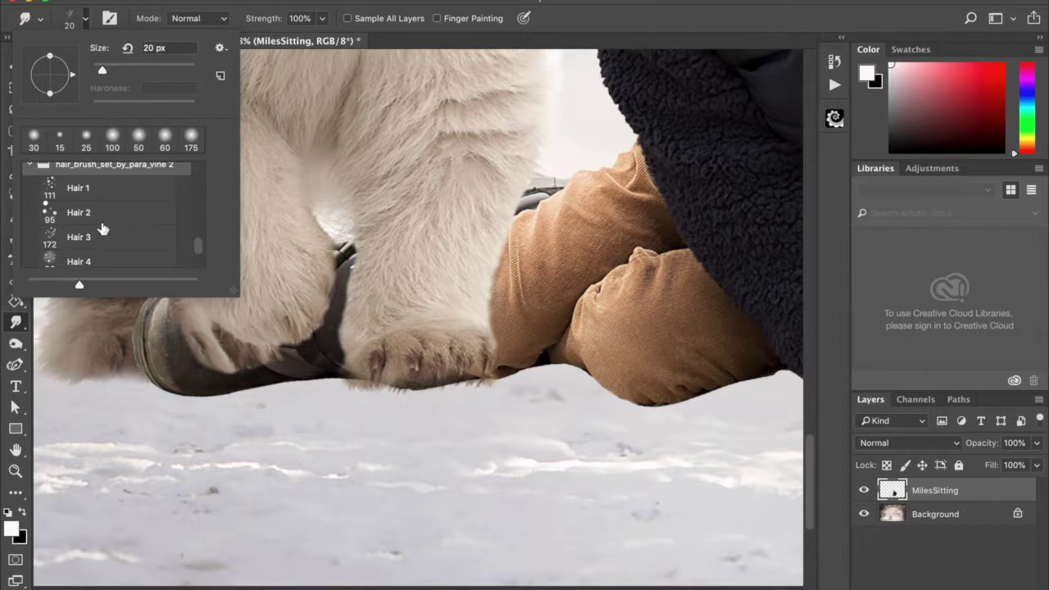
{"action": "left_click", "coordinate": [97, 238]}
{"action": "left_click", "coordinate": [604, 19]}
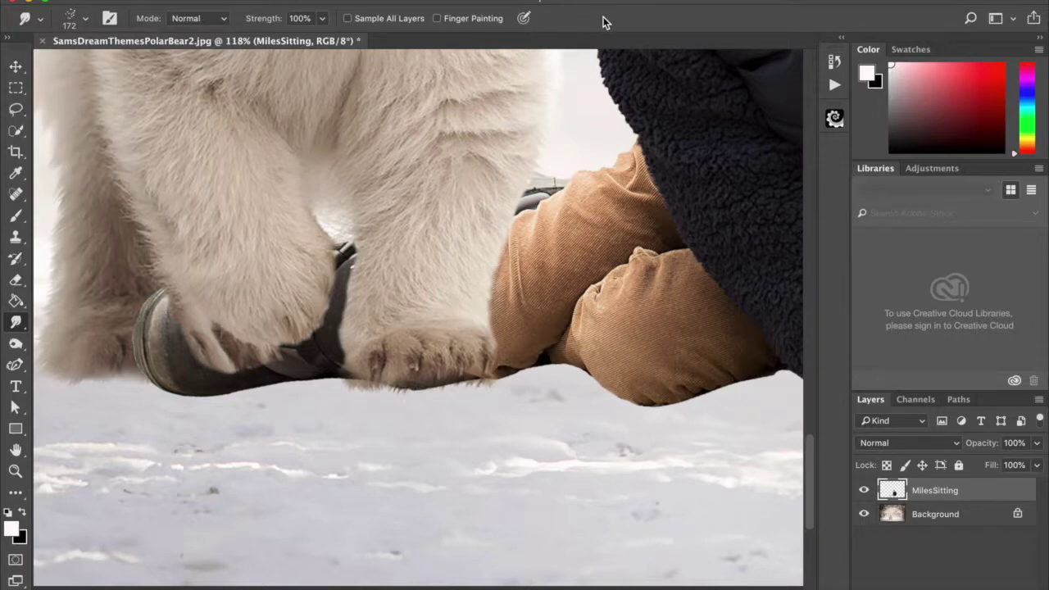
{"action": "mouse_move", "coordinate": [423, 249]}
{"action": "left_mouse_down"}
{"action": "mouse_move", "coordinate": [336, 262]}
{"action": "mouse_move", "coordinate": [325, 327]}
{"action": "mouse_move", "coordinate": [280, 348]}
{"action": "left_mouse_up"}
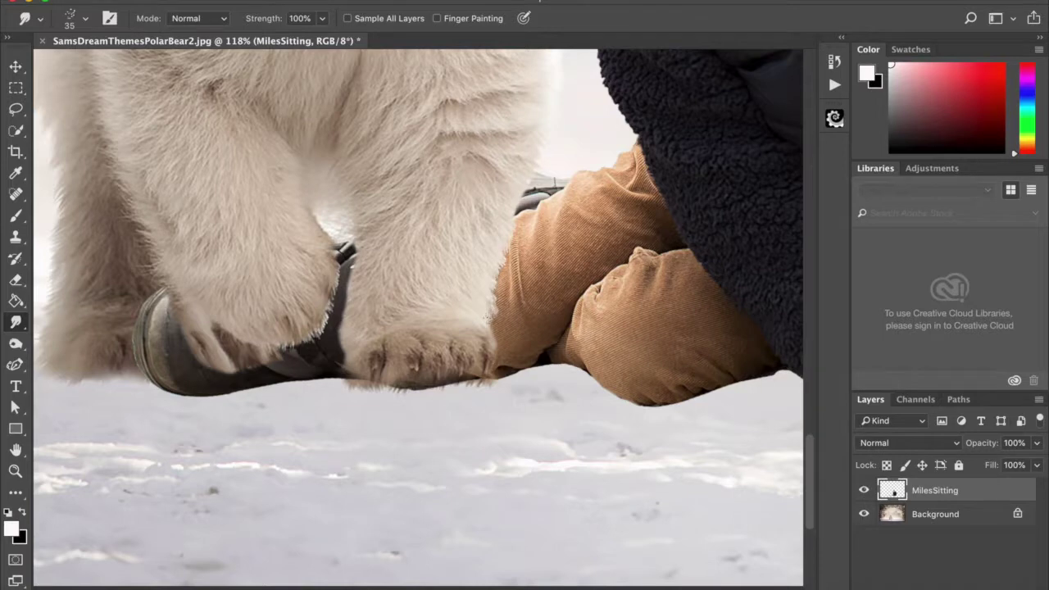
{"action": "left_click_drag", "start_coordinate": [498, 338], "coordinate": [500, 350]}
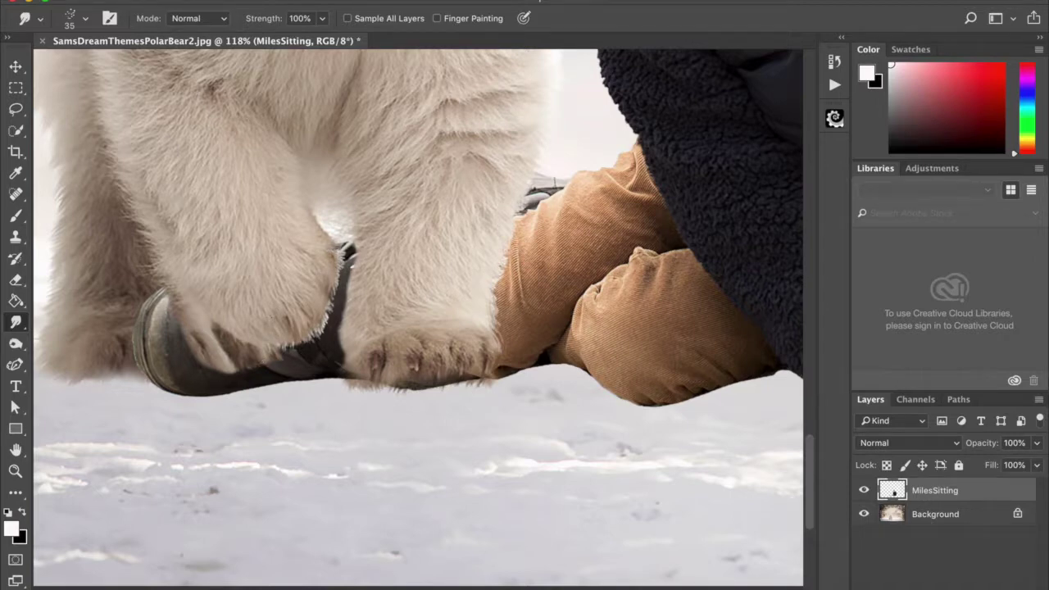
{"action": "scroll", "coordinate": [426, 328], "scroll_direction": "down", "scroll_amount": 5}
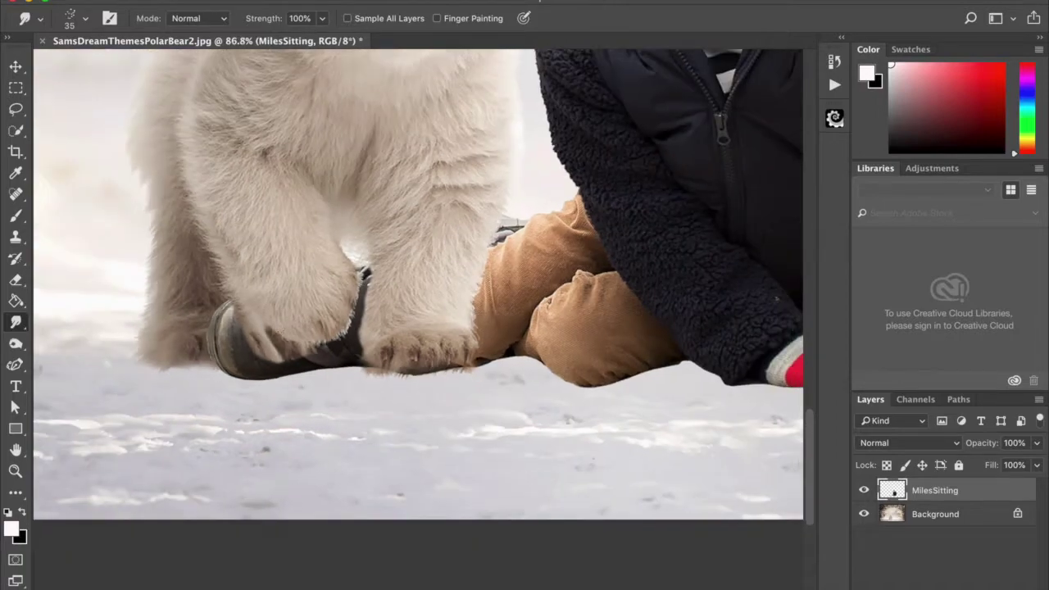
{"action": "scroll", "coordinate": [418, 328], "scroll_direction": "down", "scroll_amount": 5}
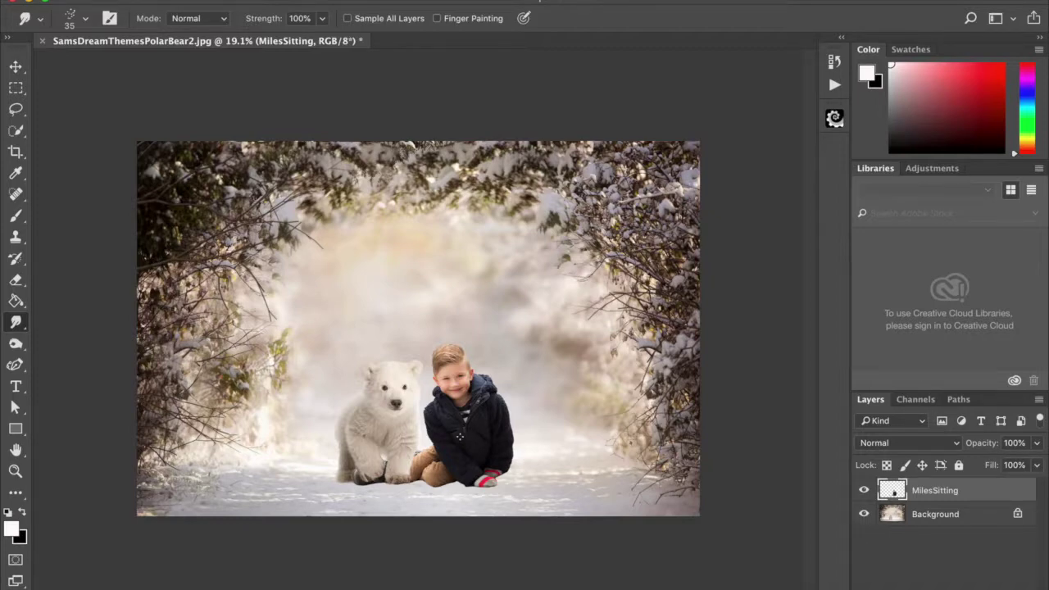
{"action": "scroll", "coordinate": [416, 329], "scroll_direction": "up", "scroll_amount": 4}
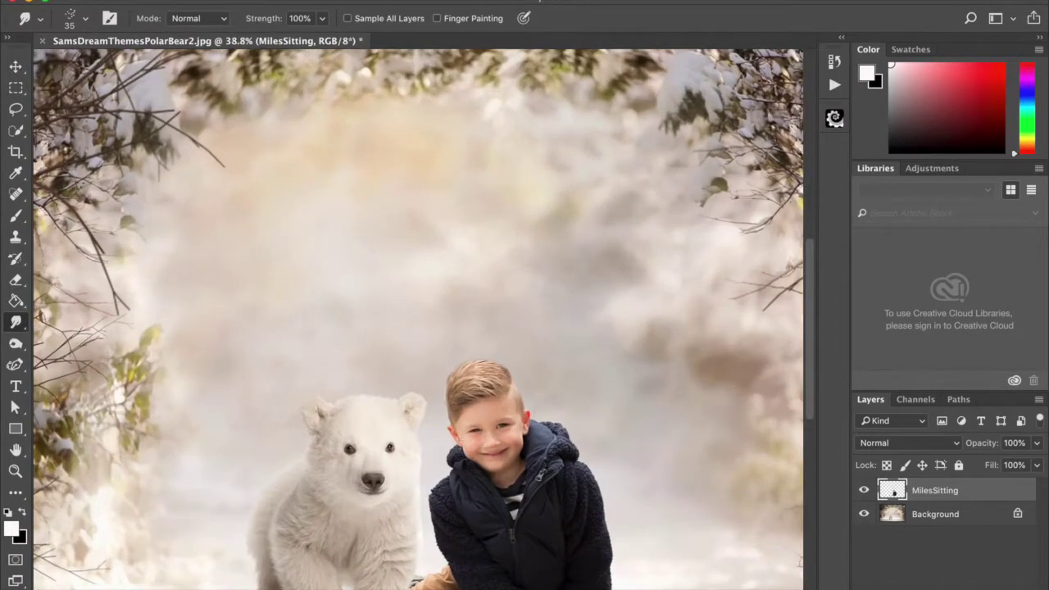
{"action": "scroll", "coordinate": [418, 319], "scroll_direction": "down", "scroll_amount": 5}
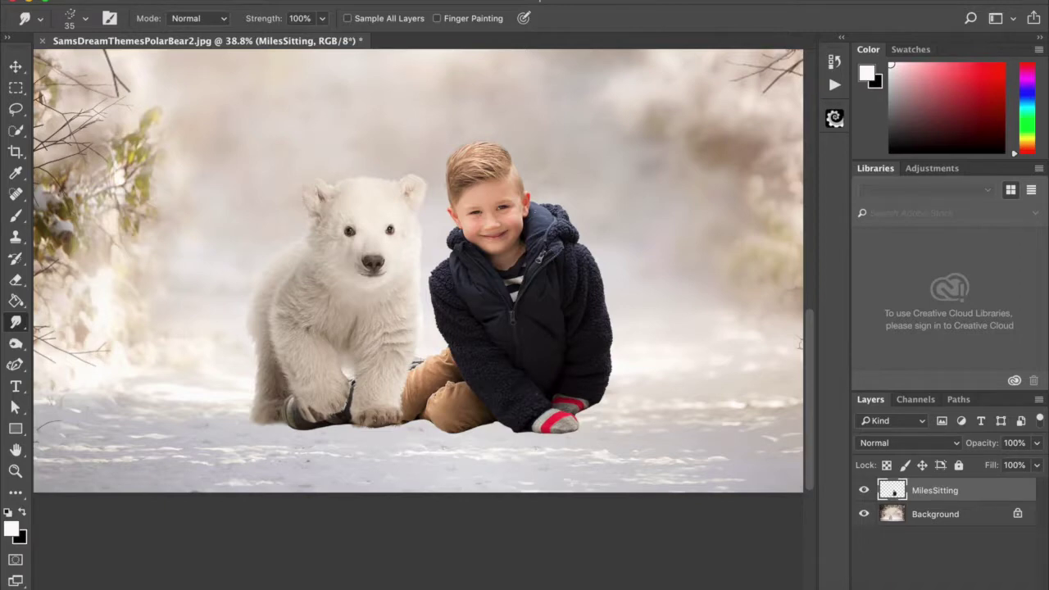
- Add a Hue/Saturation adjustment layer and clip it to the MilesSitting layer
{"action": "scroll", "coordinate": [534, 213], "scroll_direction": "down", "scroll_amount": 5}
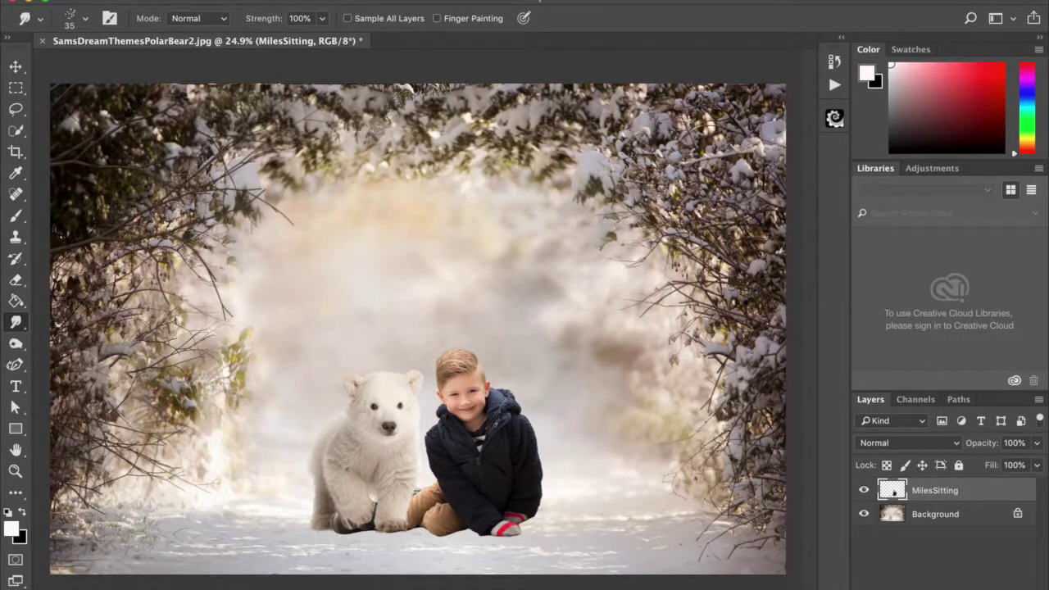
{"action": "left_click", "coordinate": [912, 589]}
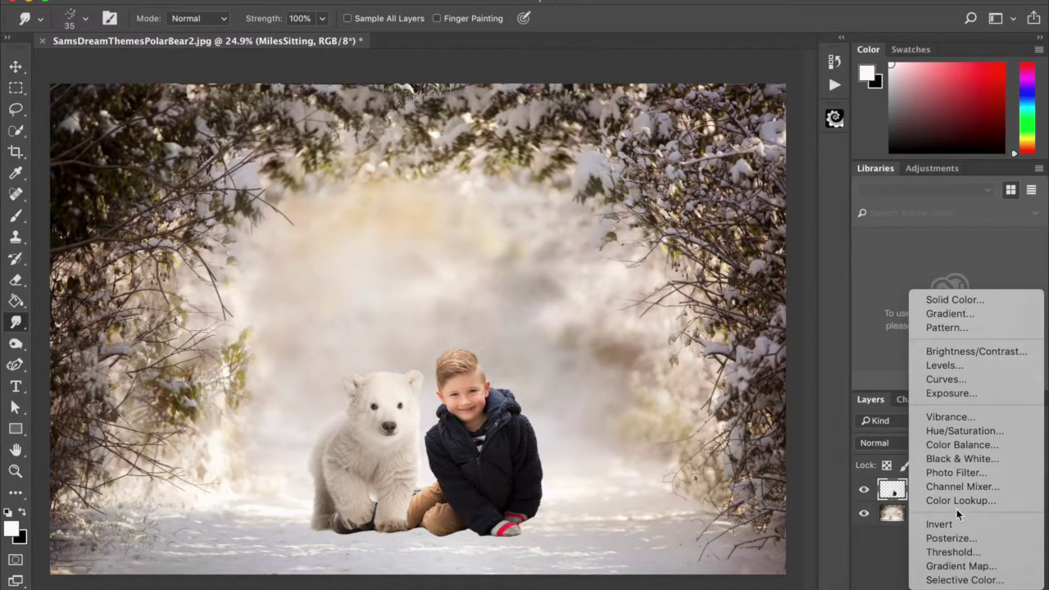
{"action": "left_click", "coordinate": [961, 432]}
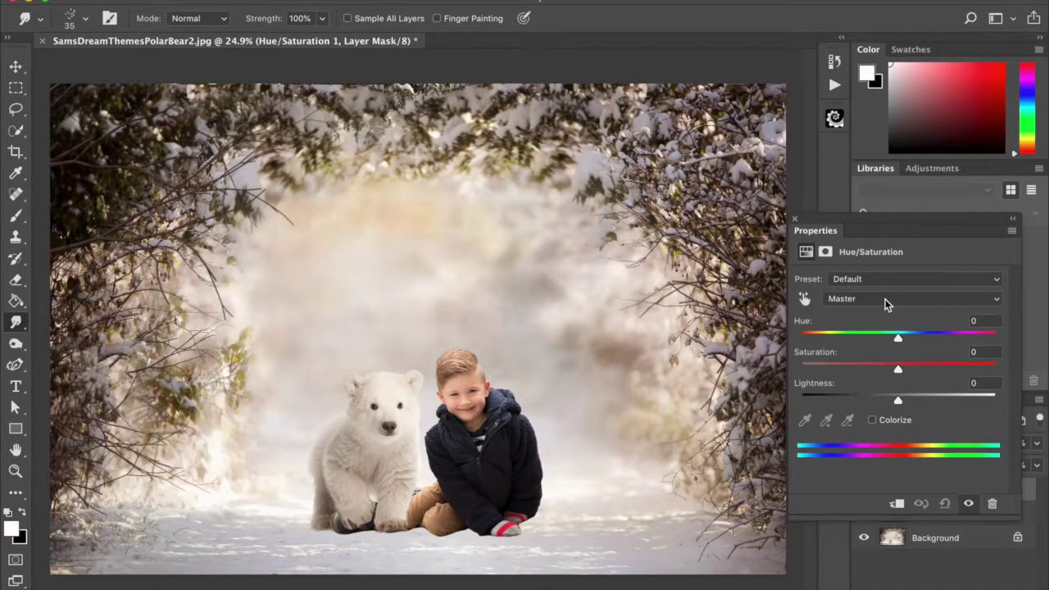
{"action": "left_click", "coordinate": [900, 506]}
{"action": "left_click_drag", "start_coordinate": [909, 234], "coordinate": [734, 143]}
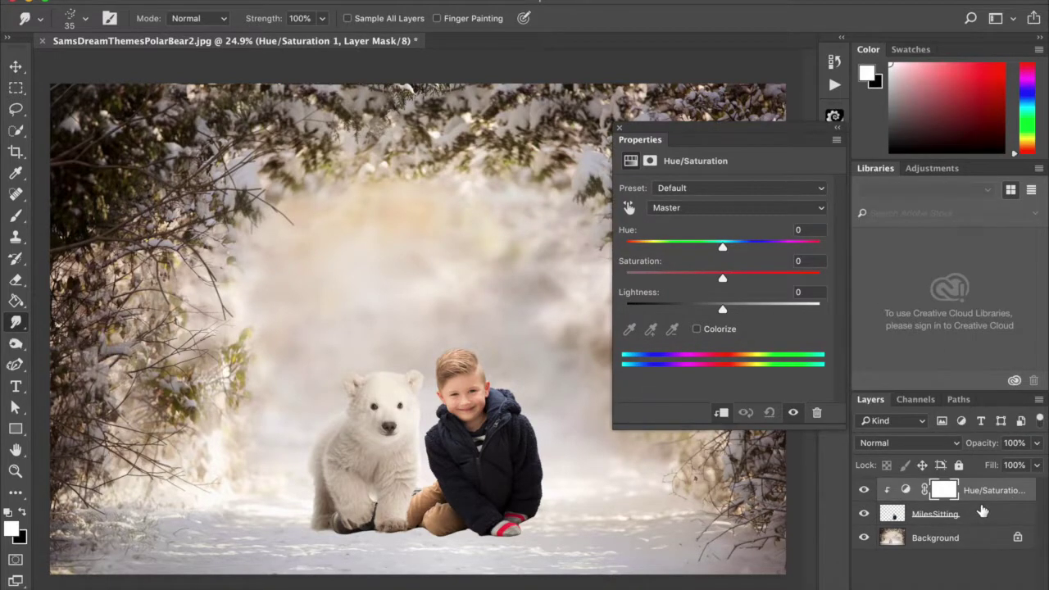
- Reduce the saturation of the Yellows to -31 in the clipped Hue/Saturation adjustment
{"action": "left_click", "coordinate": [694, 210]}
{"action": "left_click", "coordinate": [694, 231]}
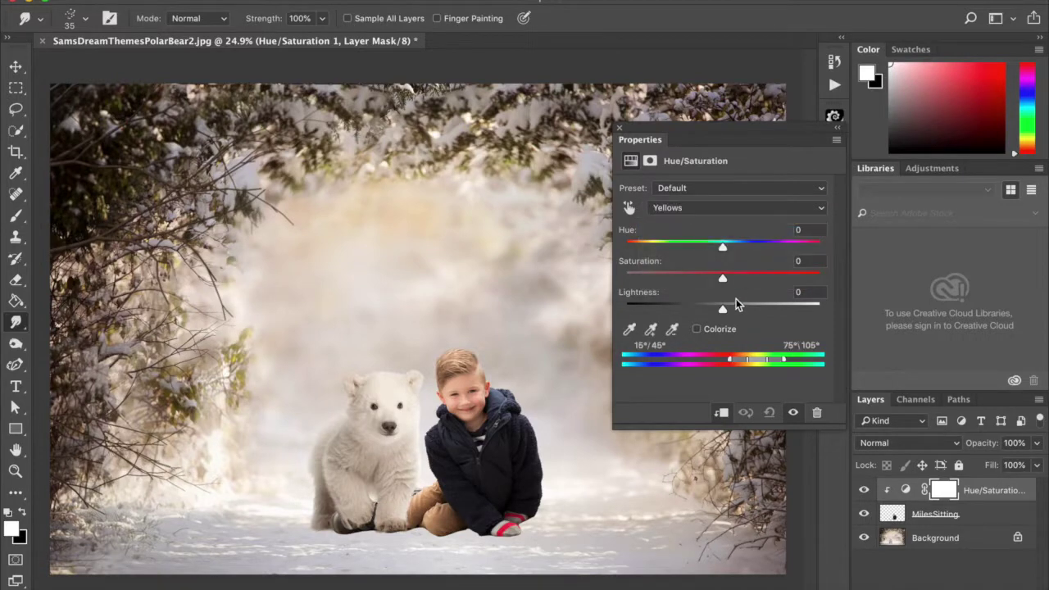
{"action": "left_click_drag", "start_coordinate": [724, 280], "coordinate": [694, 281]}
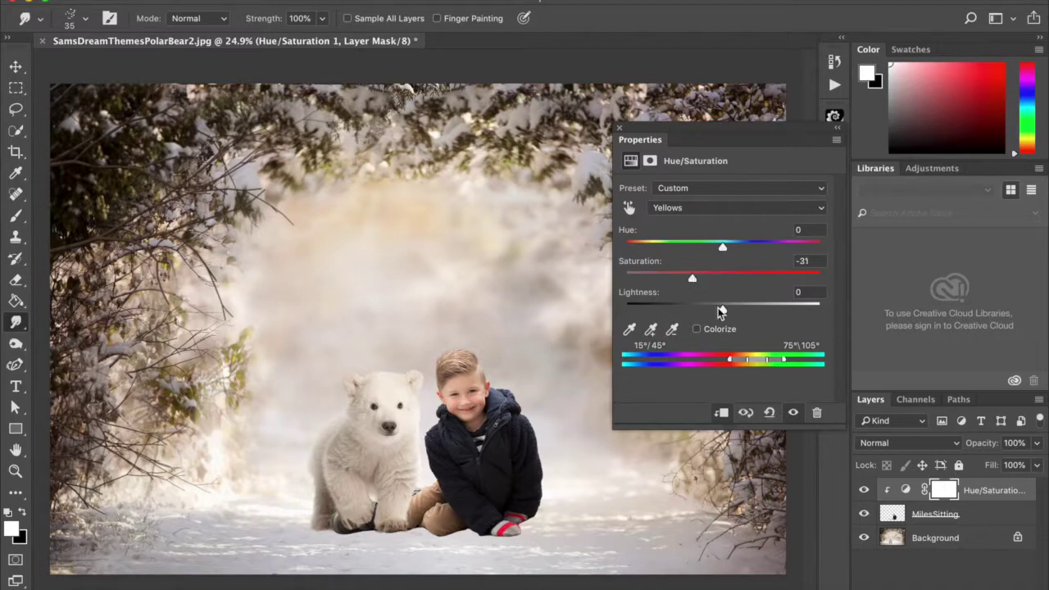
- Compare the boy's colours with and without the reduced yellow saturation
{"action": "left_click", "coordinate": [794, 416]}
{"action": "left_click", "coordinate": [793, 416]}
{"action": "left_click", "coordinate": [794, 415]}
{"action": "left_click", "coordinate": [793, 415]}
{"action": "left_click", "coordinate": [794, 416]}
{"action": "left_click", "coordinate": [793, 416]}
{"action": "left_click", "coordinate": [793, 416]}
{"action": "left_click", "coordinate": [794, 414]}
- Reduce the saturation of the Reds to -9 and compare the boy with the adjustment layer hidden and shown
{"action": "left_click", "coordinate": [695, 209]}
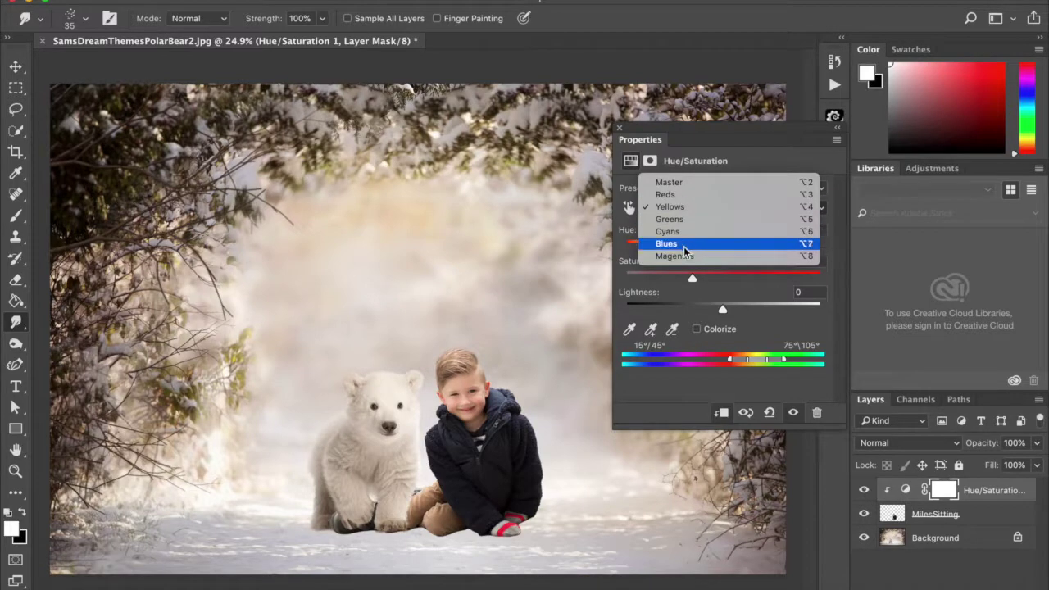
{"action": "left_click", "coordinate": [685, 195]}
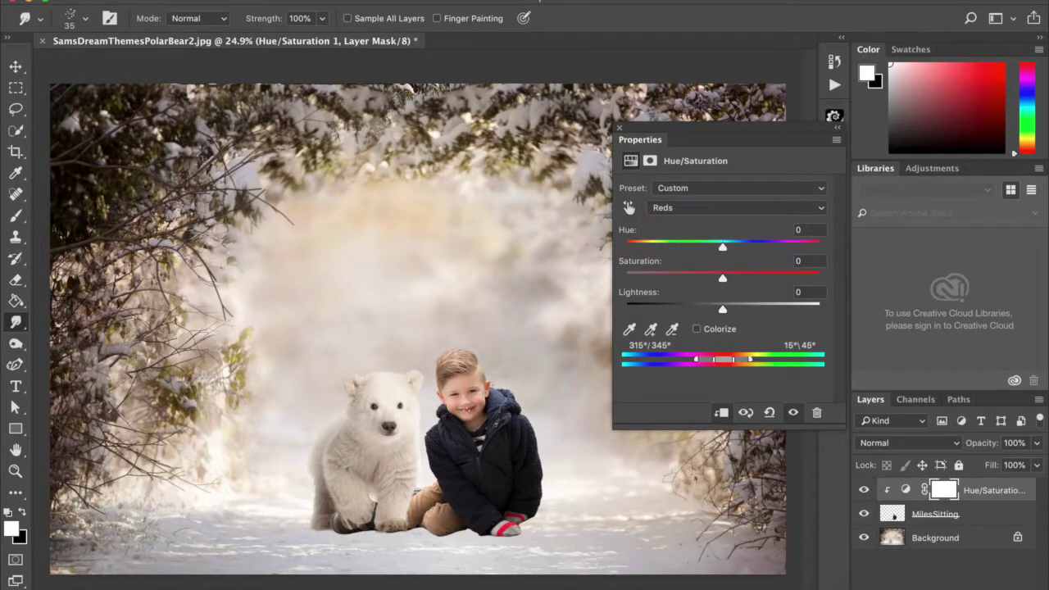
{"action": "left_click_drag", "start_coordinate": [723, 278], "coordinate": [714, 277]}
{"action": "left_click", "coordinate": [865, 490]}
{"action": "left_click", "coordinate": [866, 490]}
{"action": "left_click", "coordinate": [865, 490]}
{"action": "left_click", "coordinate": [865, 490]}
{"action": "left_click", "coordinate": [865, 490]}
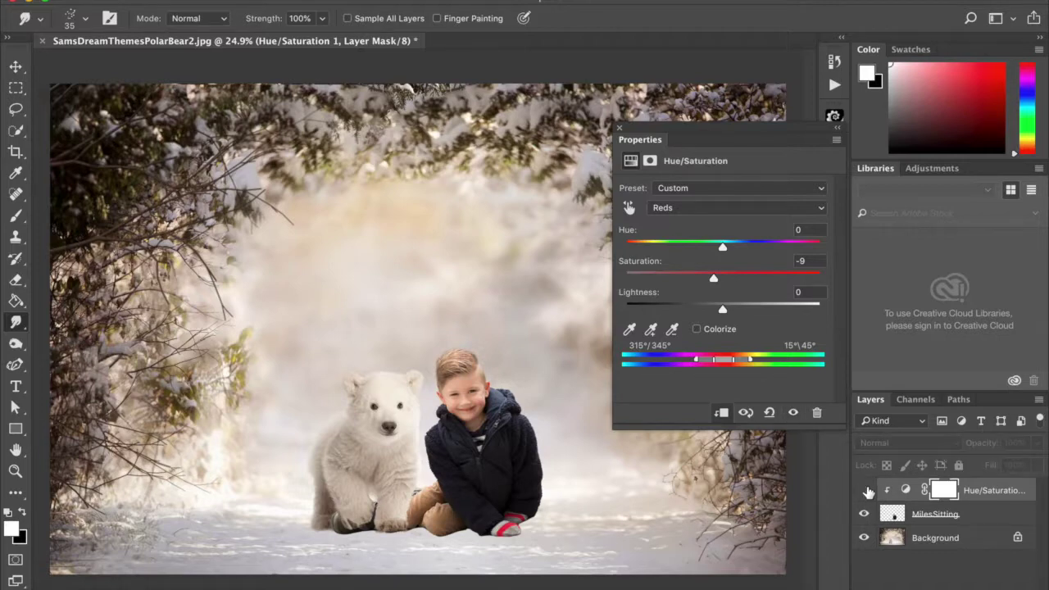
{"action": "left_click", "coordinate": [865, 490]}
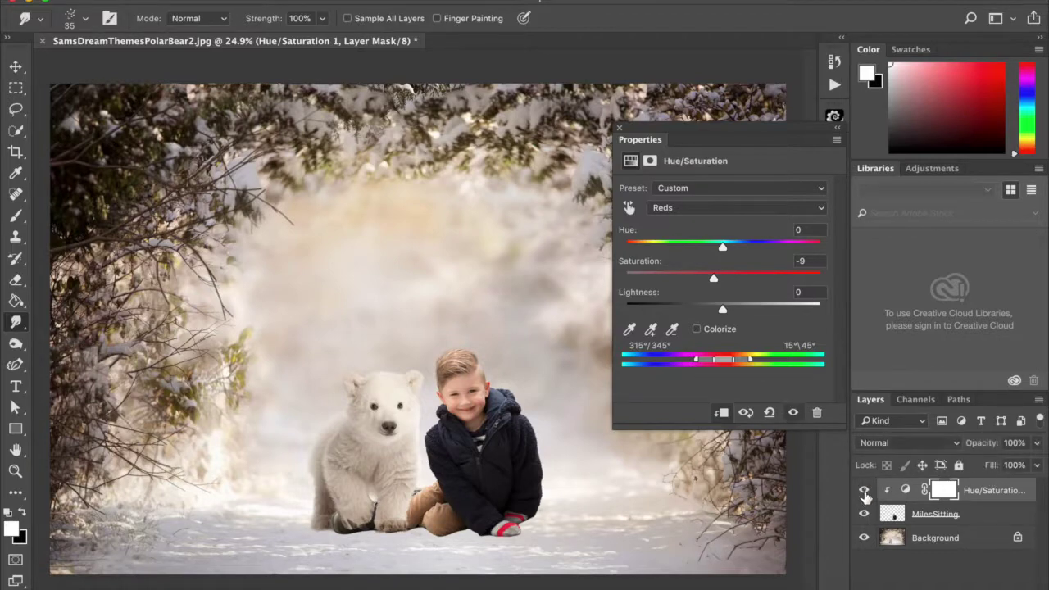
- Lower the Hue/Saturation layer's opacity to 61%, compare before and after, and close the adjustment's properties
{"action": "left_click", "coordinate": [1037, 464]}
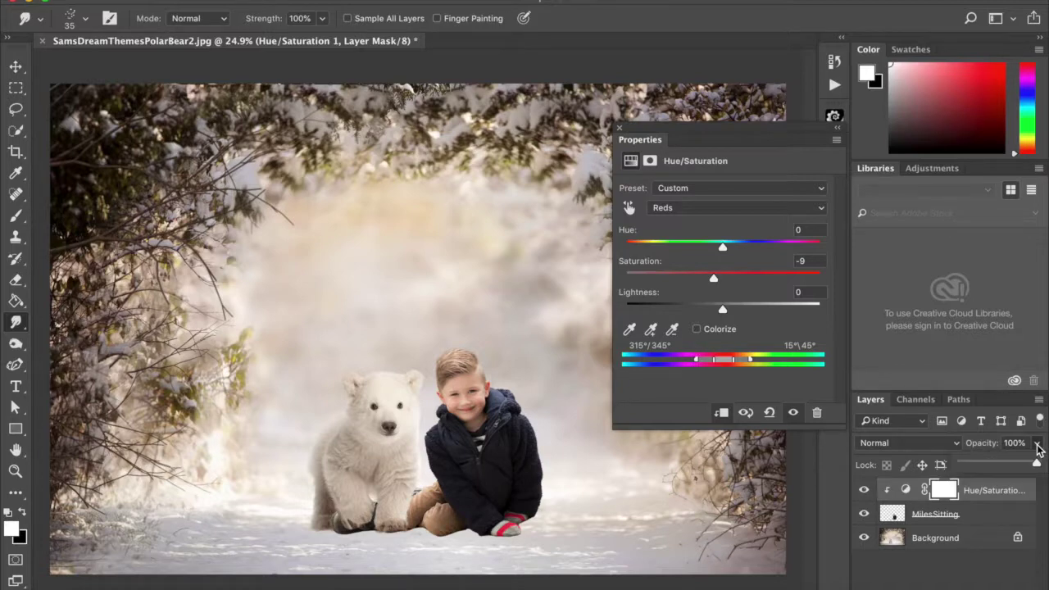
{"action": "left_click", "coordinate": [1011, 465]}
{"action": "left_click", "coordinate": [865, 490]}
{"action": "left_click", "coordinate": [866, 490]}
{"action": "left_click", "coordinate": [866, 490]}
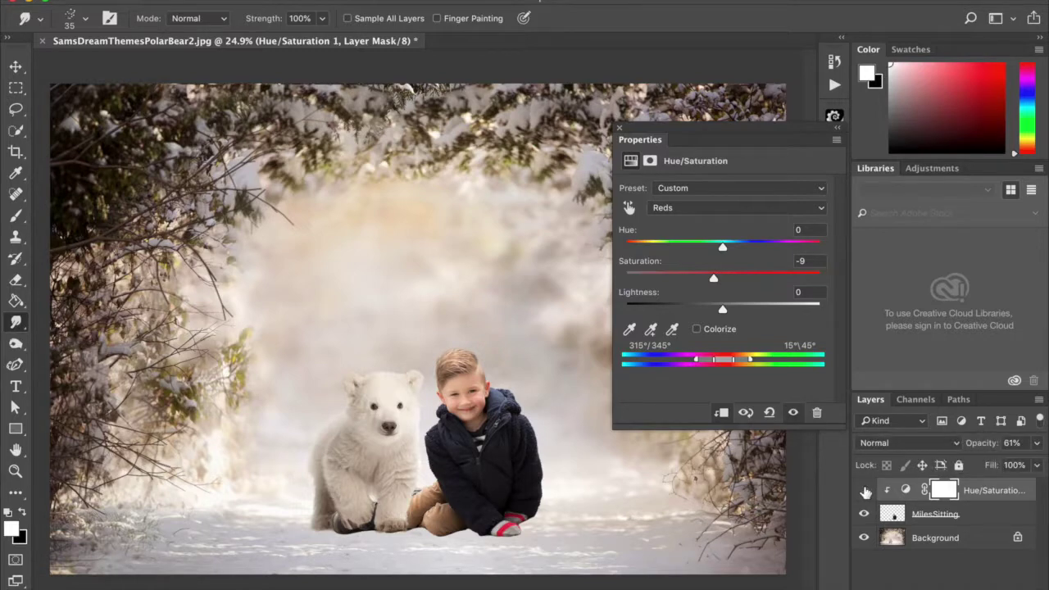
{"action": "left_click", "coordinate": [866, 490]}
{"action": "left_click", "coordinate": [865, 490]}
{"action": "left_click", "coordinate": [865, 490]}
{"action": "left_click", "coordinate": [866, 490]}
{"action": "left_click", "coordinate": [865, 490]}
{"action": "left_click", "coordinate": [620, 129]}
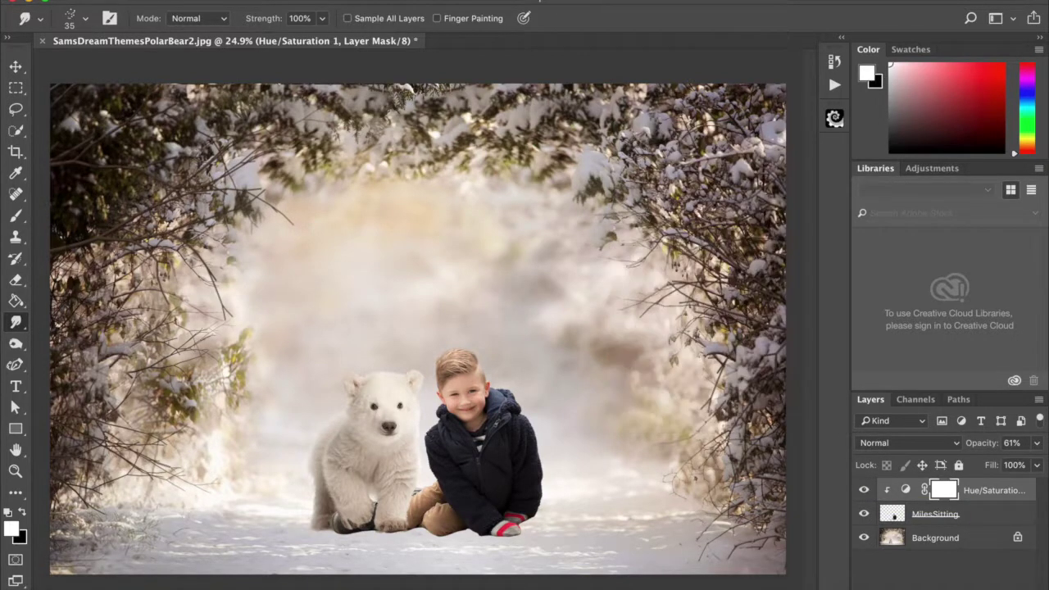
- Add a white layer mask to the MilesSitting layer
{"action": "left_click", "coordinate": [893, 514]}
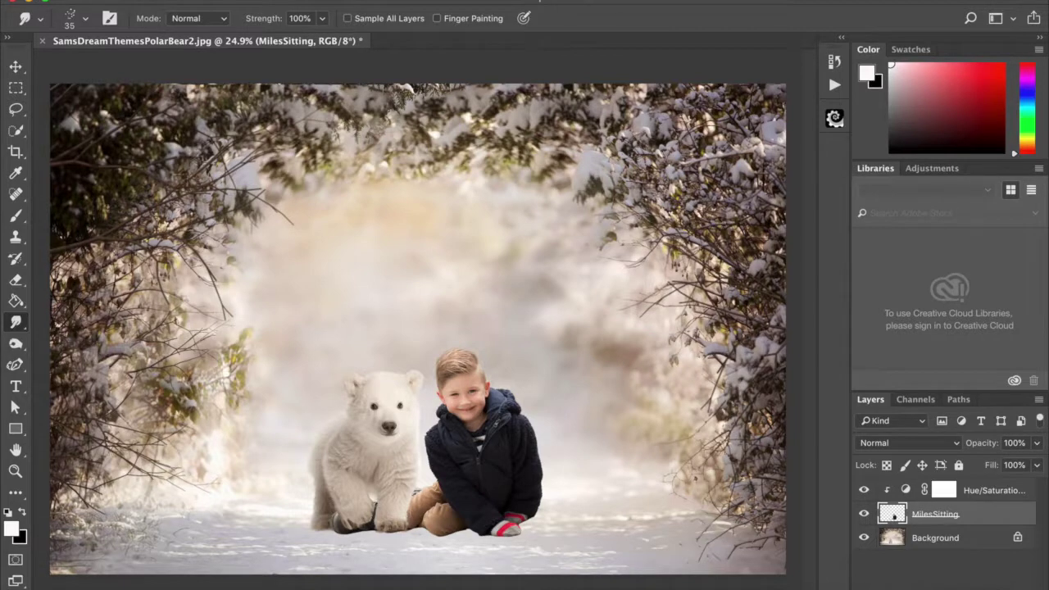
{"action": "key", "text": "ctrl+shift+m"}
{"action": "scroll", "coordinate": [530, 349], "scroll_direction": "up", "scroll_amount": 5}
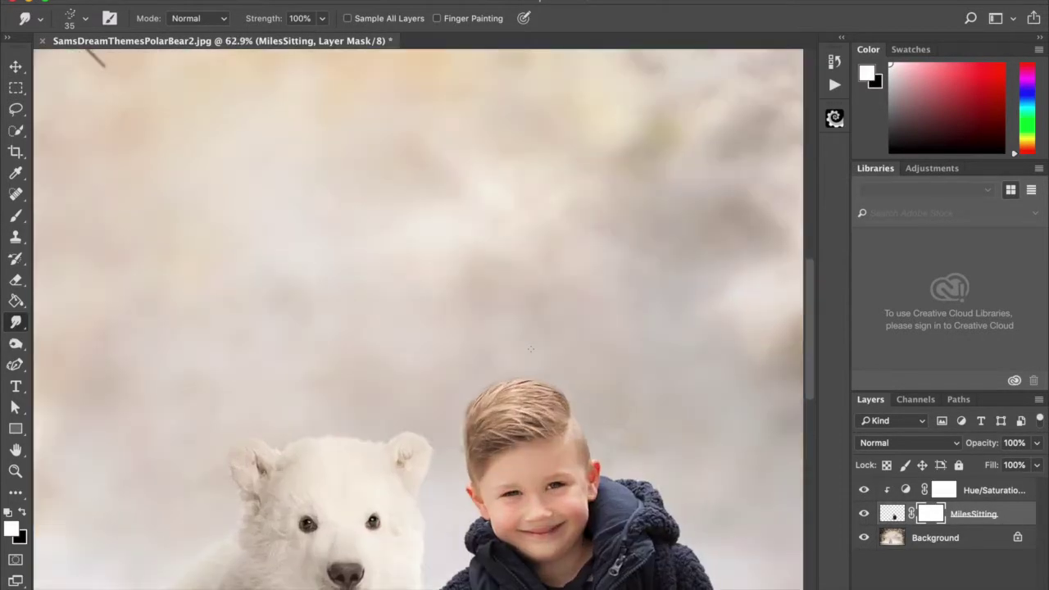
{"action": "scroll", "coordinate": [531, 349], "scroll_direction": "down", "scroll_amount": 5}
{"action": "scroll", "coordinate": [418, 221], "scroll_direction": "up", "scroll_amount": 2}
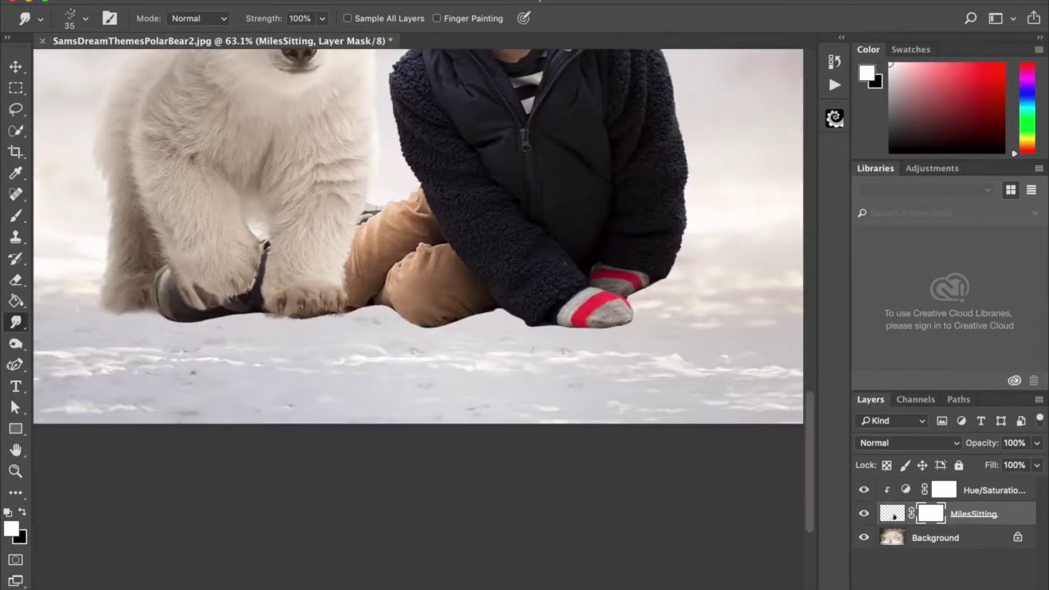
- Mask out the lower edge of the boot and trousers beside the bear's paws with a soft black 35 px brush
{"action": "left_click", "coordinate": [15, 217]}
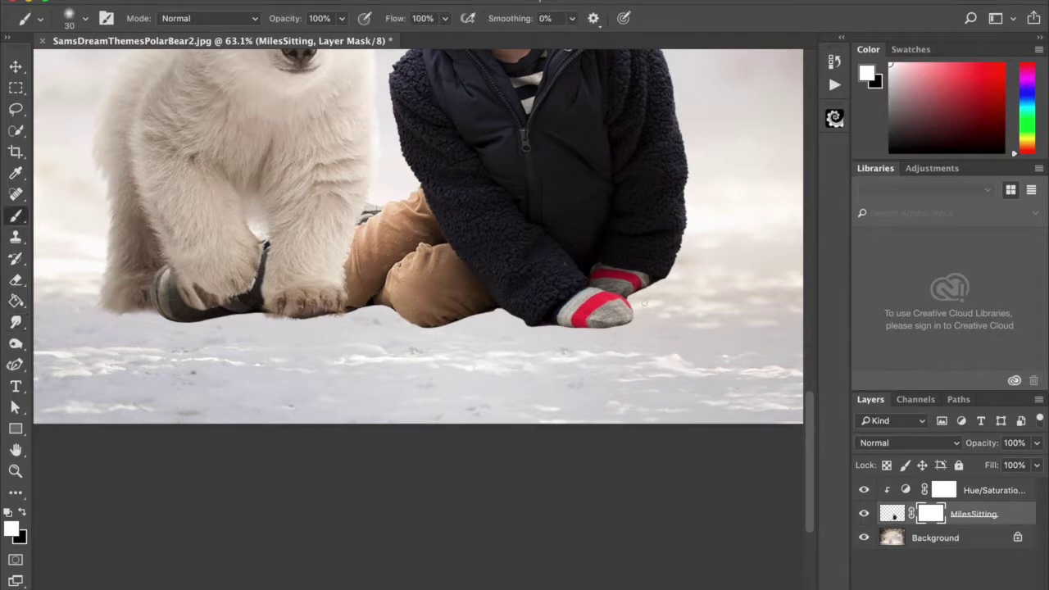
{"action": "key", "text": "bracketright"}
{"action": "key", "text": "bracketright"}
{"action": "key", "text": "bracketright"}
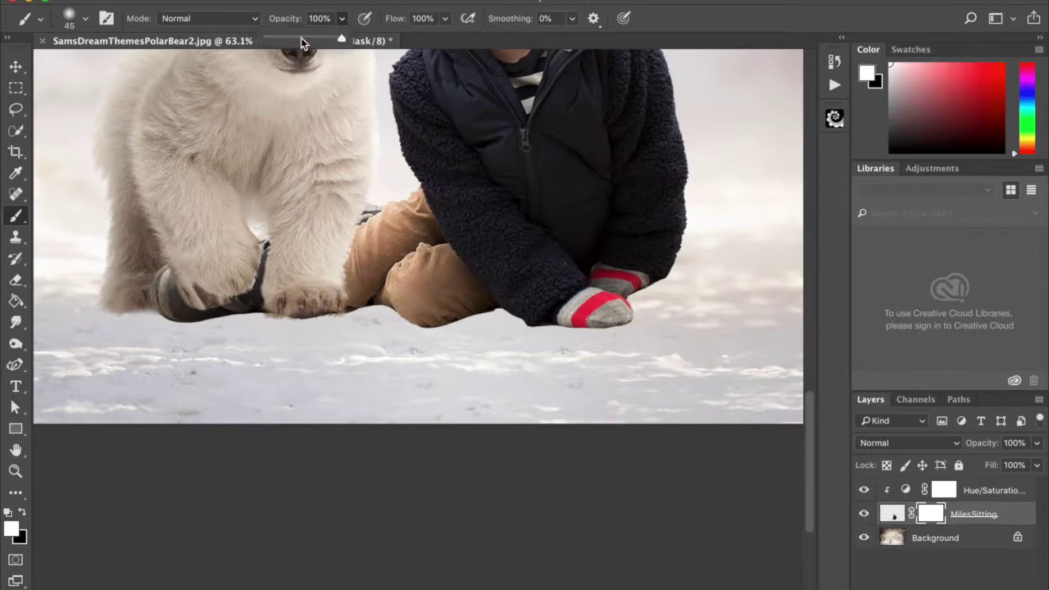
{"action": "left_click", "coordinate": [359, 16]}
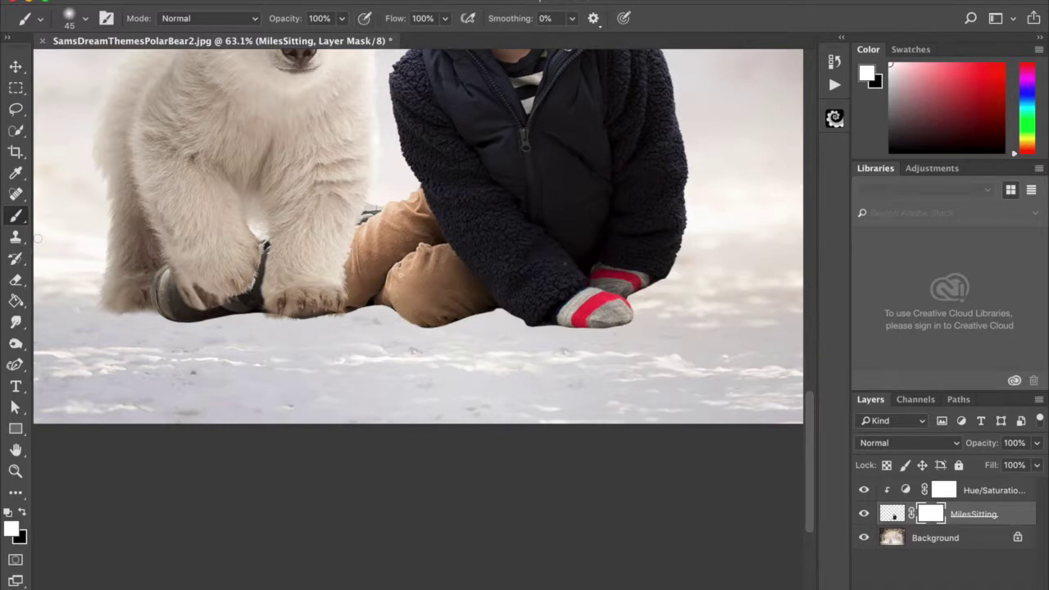
{"action": "right_click", "coordinate": [18, 215]}
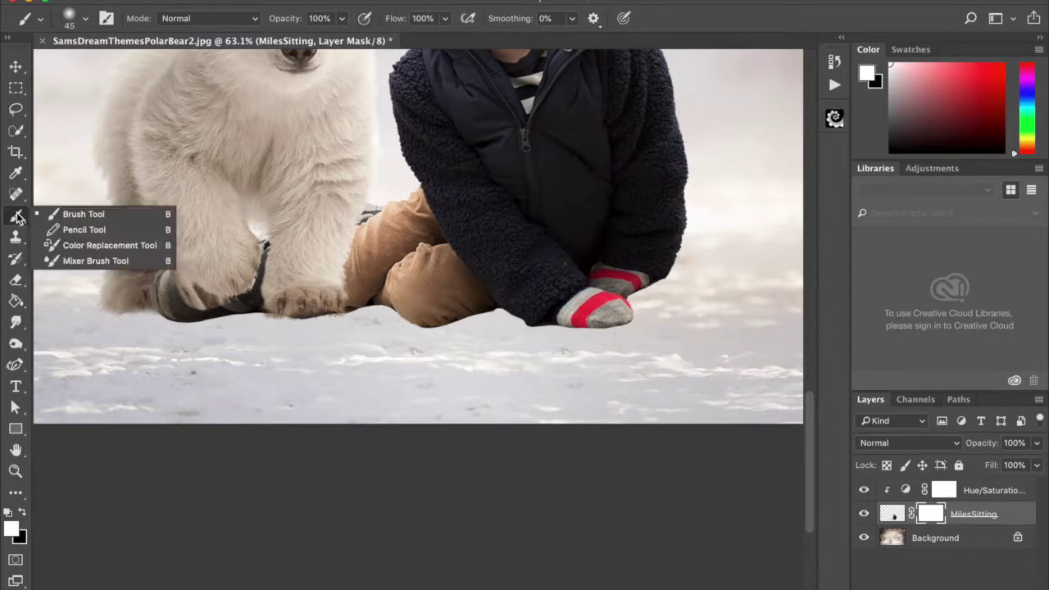
{"action": "left_click", "coordinate": [22, 512]}
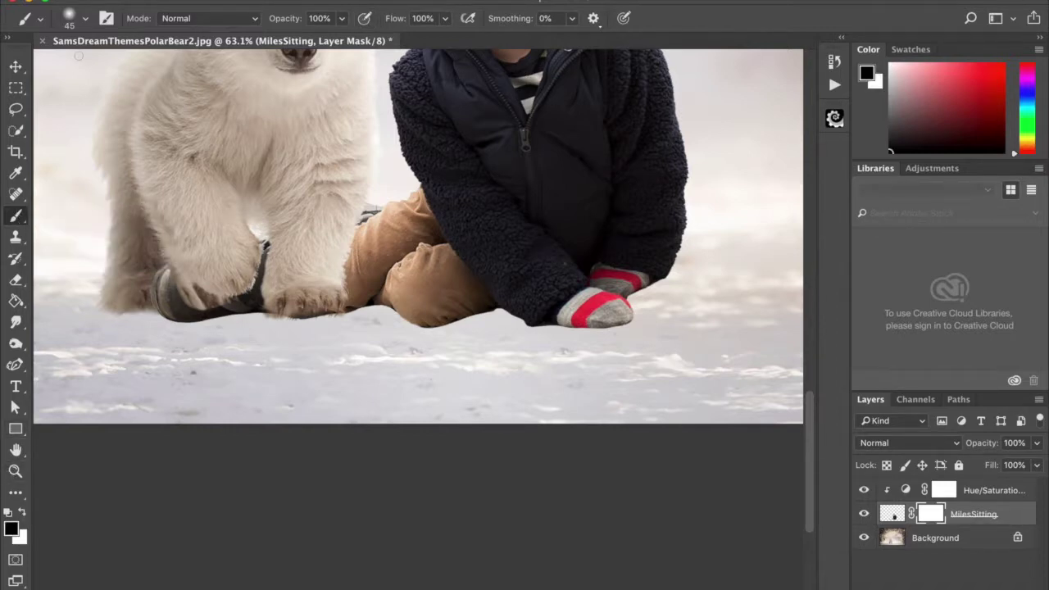
{"action": "left_click", "coordinate": [85, 22]}
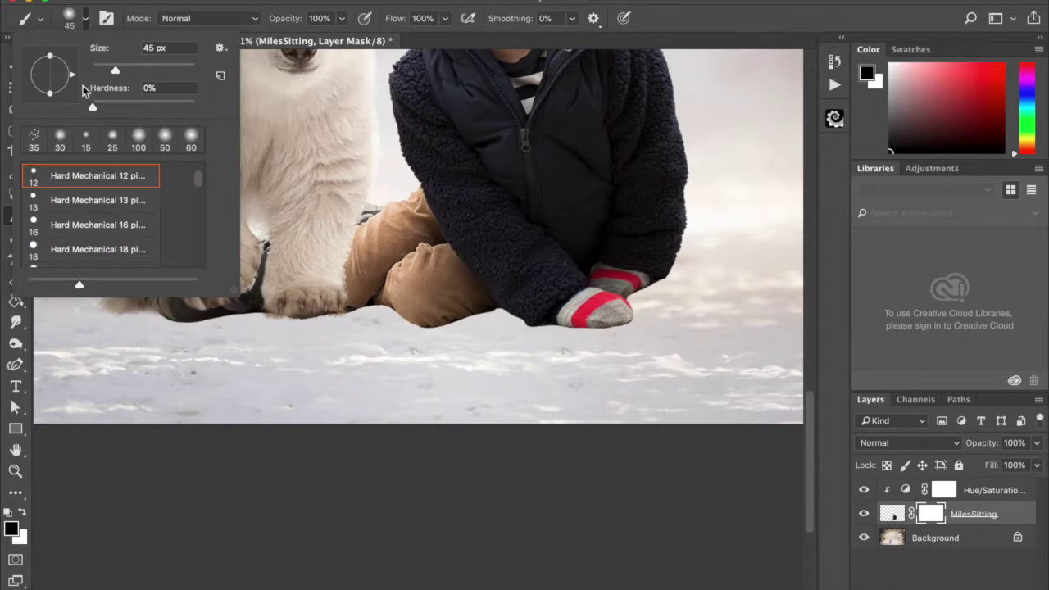
{"action": "left_click", "coordinate": [258, 10]}
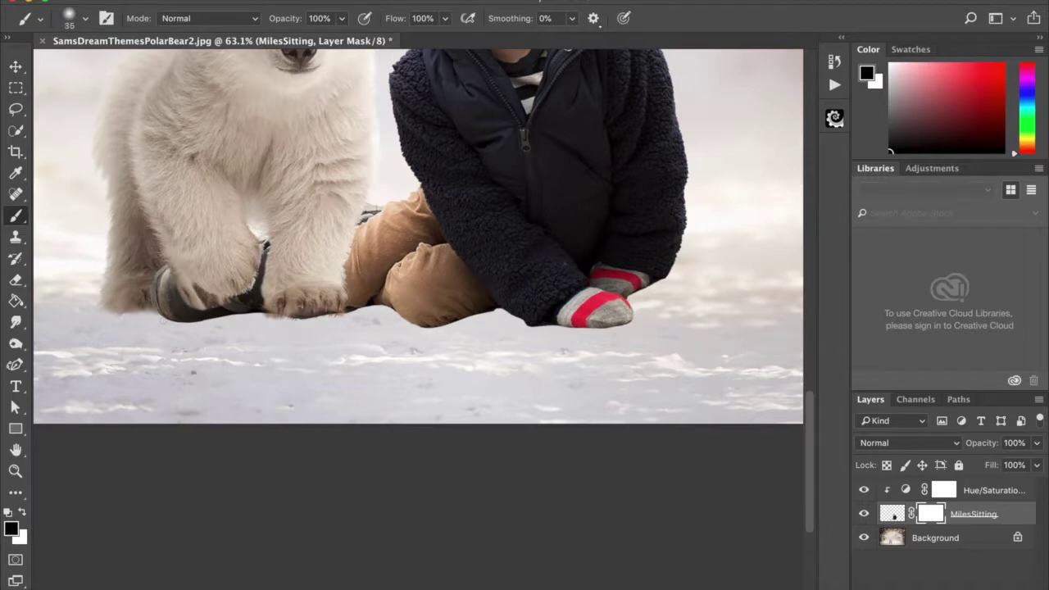
{"action": "mouse_move", "coordinate": [175, 324]}
{"action": "left_mouse_down"}
{"action": "mouse_move", "coordinate": [221, 319]}
{"action": "mouse_move", "coordinate": [160, 319]}
{"action": "mouse_move", "coordinate": [354, 313]}
{"action": "left_mouse_up"}
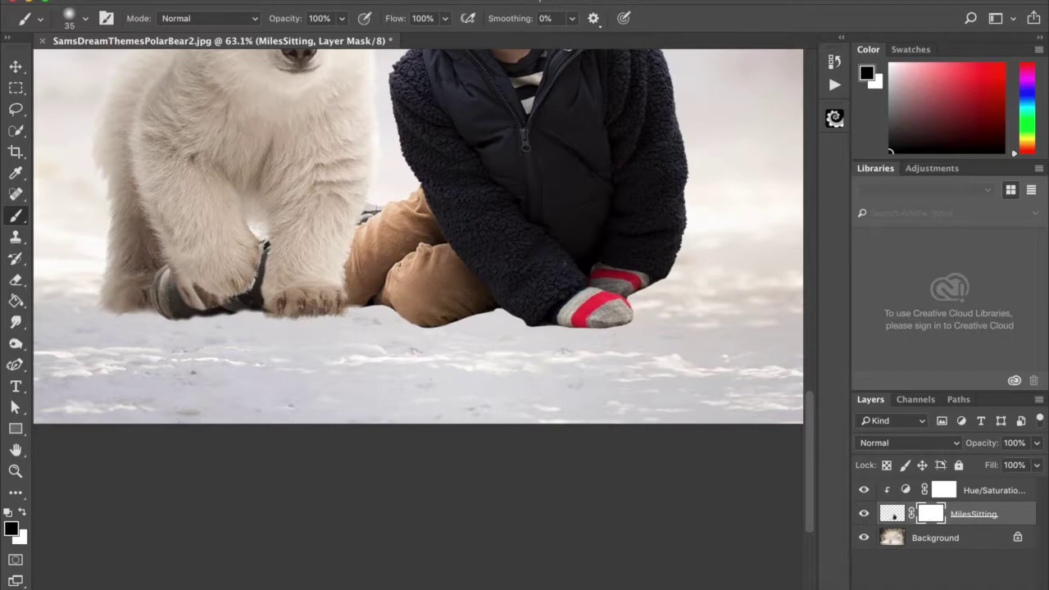
- Try masking the bottom of the boot and knee with a soft 250 px brush, and undo the stroke
{"action": "key", "text": "bracketright"}
{"action": "key", "text": "bracketright"}
{"action": "key", "text": "bracketright"}
{"action": "key", "text": "bracketright"}
{"action": "key", "text": "bracketright"}
{"action": "key", "text": "bracketright"}
{"action": "key", "text": "bracketright"}
{"action": "key", "text": "bracketright"}
{"action": "key", "text": "bracketright"}
{"action": "key", "text": "bracketright"}
{"action": "key", "text": "bracketright"}
{"action": "mouse_move", "coordinate": [172, 310]}
{"action": "left_mouse_down"}
{"action": "mouse_move", "coordinate": [284, 344]}
{"action": "mouse_move", "coordinate": [372, 355]}
{"action": "mouse_move", "coordinate": [394, 333]}
{"action": "mouse_move", "coordinate": [468, 326]}
{"action": "mouse_move", "coordinate": [379, 323]}
{"action": "mouse_move", "coordinate": [426, 339]}
{"action": "left_mouse_up"}
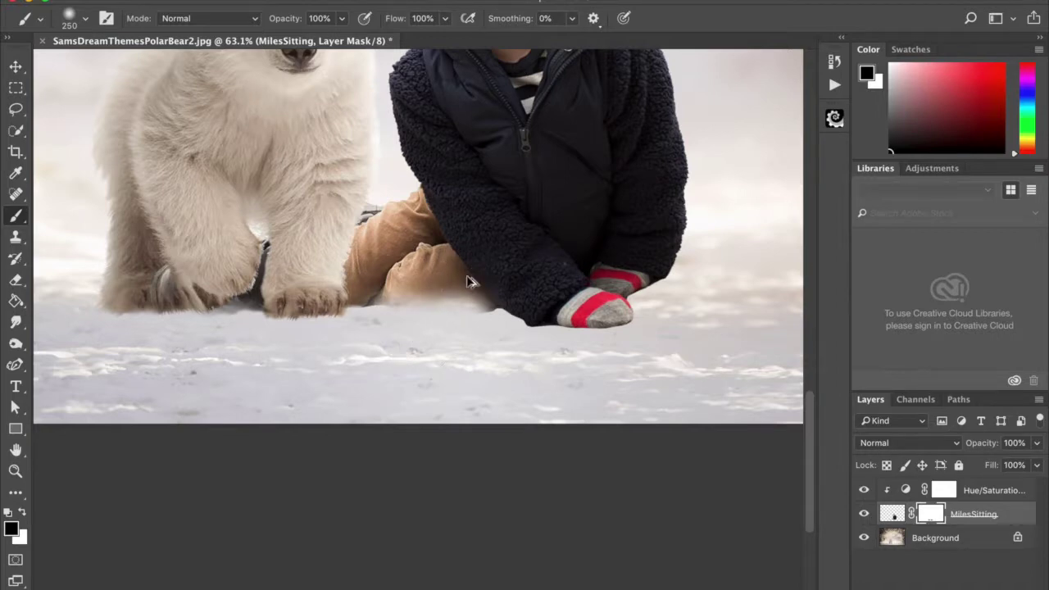
{"action": "key", "text": "ctrl+z"}
{"action": "key", "text": "ctrl+z"}
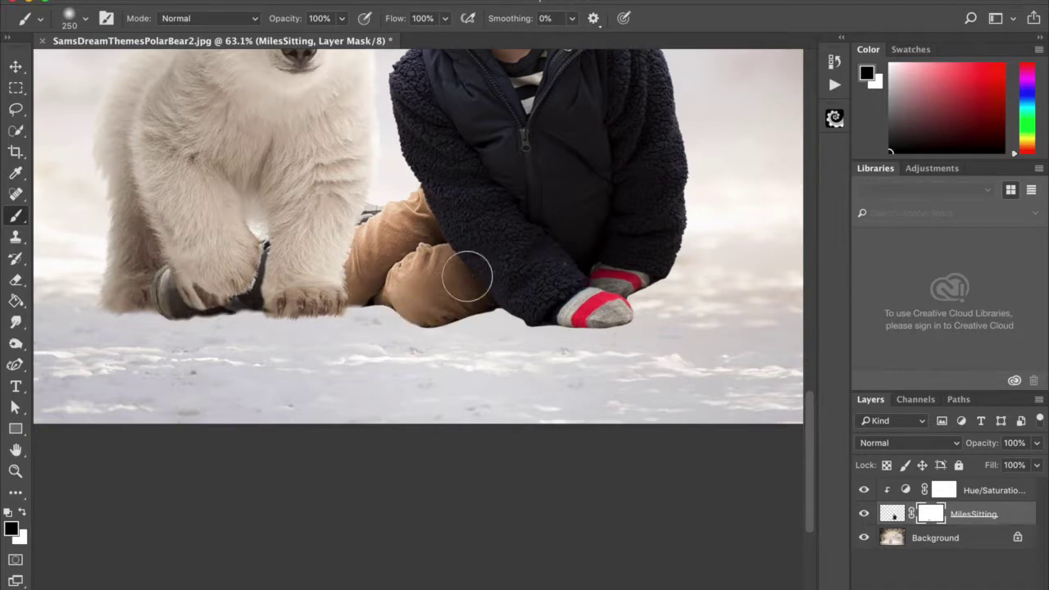
- Soften the snow line under the knee, jacket sleeve and striped sock on the mask with a black brush at 25 to 35 px
{"action": "key", "text": "bracketleft"}
{"action": "key", "text": "bracketleft"}
{"action": "key", "text": "bracketleft"}
{"action": "key", "text": "bracketleft"}
{"action": "key", "text": "bracketleft"}
{"action": "key", "text": "bracketleft"}
{"action": "key", "text": "bracketleft"}
{"action": "key", "text": "bracketleft"}
{"action": "key", "text": "bracketleft"}
{"action": "key", "text": "bracketleft"}
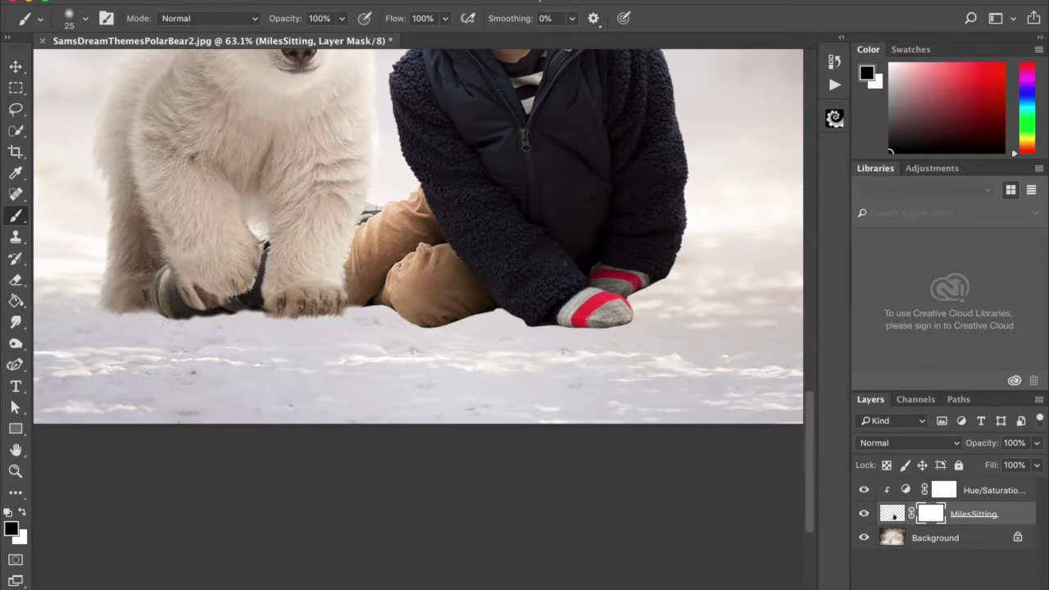
{"action": "left_click", "coordinate": [367, 306]}
{"action": "mouse_move", "coordinate": [397, 313]}
{"action": "left_mouse_down"}
{"action": "mouse_move", "coordinate": [441, 326]}
{"action": "mouse_move", "coordinate": [428, 328]}
{"action": "mouse_move", "coordinate": [418, 325]}
{"action": "mouse_move", "coordinate": [465, 329]}
{"action": "mouse_move", "coordinate": [491, 310]}
{"action": "mouse_move", "coordinate": [452, 323]}
{"action": "mouse_move", "coordinate": [504, 310]}
{"action": "mouse_move", "coordinate": [542, 326]}
{"action": "mouse_move", "coordinate": [629, 324]}
{"action": "left_mouse_up"}
{"action": "key", "text": "bracketright"}
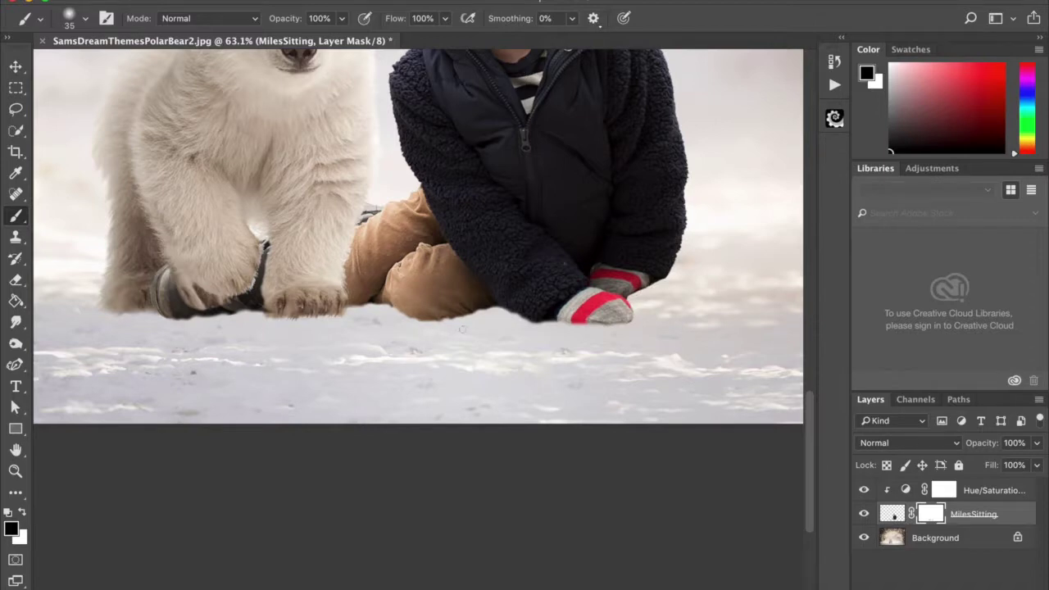
{"action": "left_click_drag", "start_coordinate": [439, 322], "coordinate": [396, 322]}
- Duplicate the Background layer
{"action": "key", "text": "ctrl+0"}
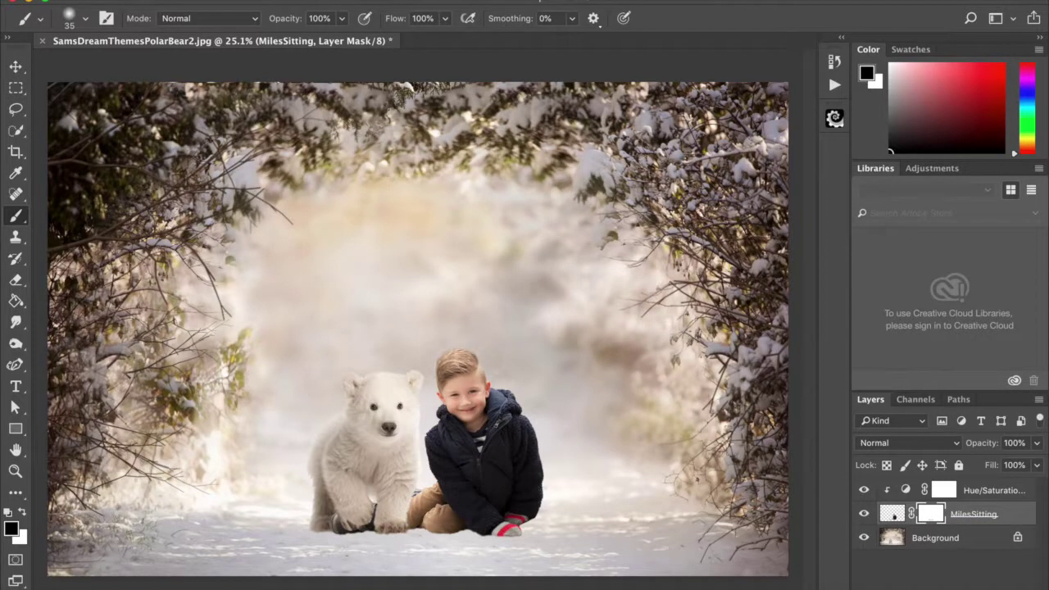
{"action": "scroll", "coordinate": [443, 397], "scroll_direction": "up", "scroll_amount": 5}
{"action": "scroll", "coordinate": [442, 397], "scroll_direction": "down", "scroll_amount": 5}
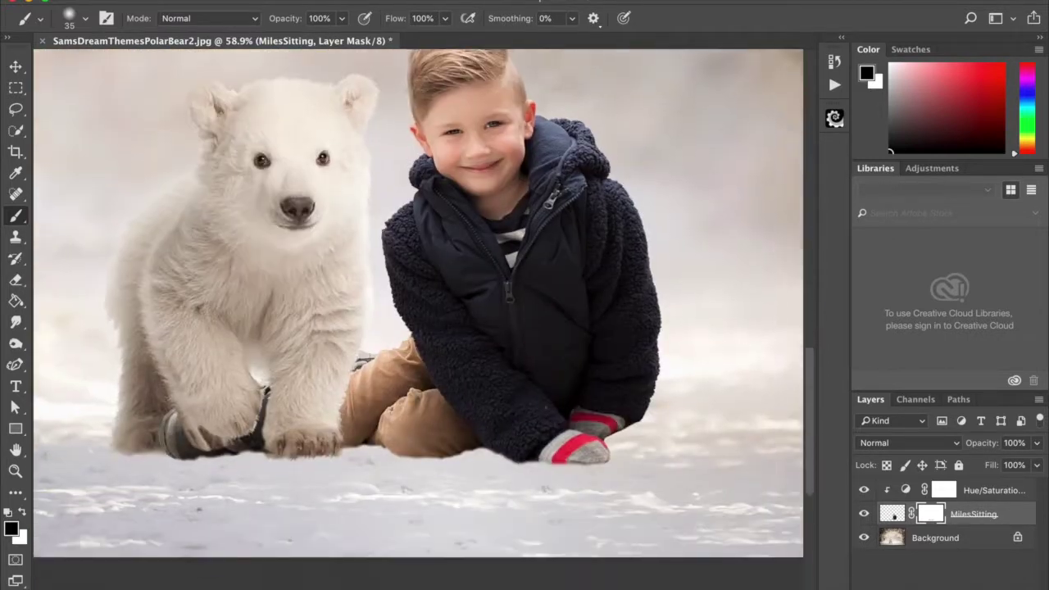
{"action": "scroll", "coordinate": [545, 487], "scroll_direction": "down", "scroll_amount": 3}
{"action": "scroll", "coordinate": [545, 488], "scroll_direction": "right", "scroll_amount": 2}
{"action": "scroll", "coordinate": [545, 487], "scroll_direction": "up", "scroll_amount": 2}
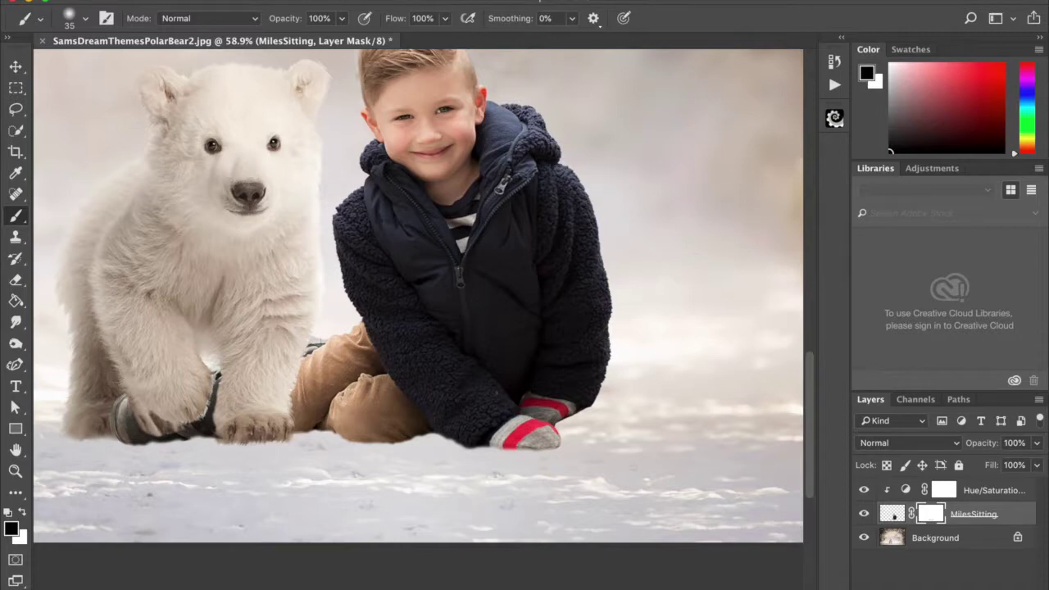
{"action": "left_click", "coordinate": [929, 538]}
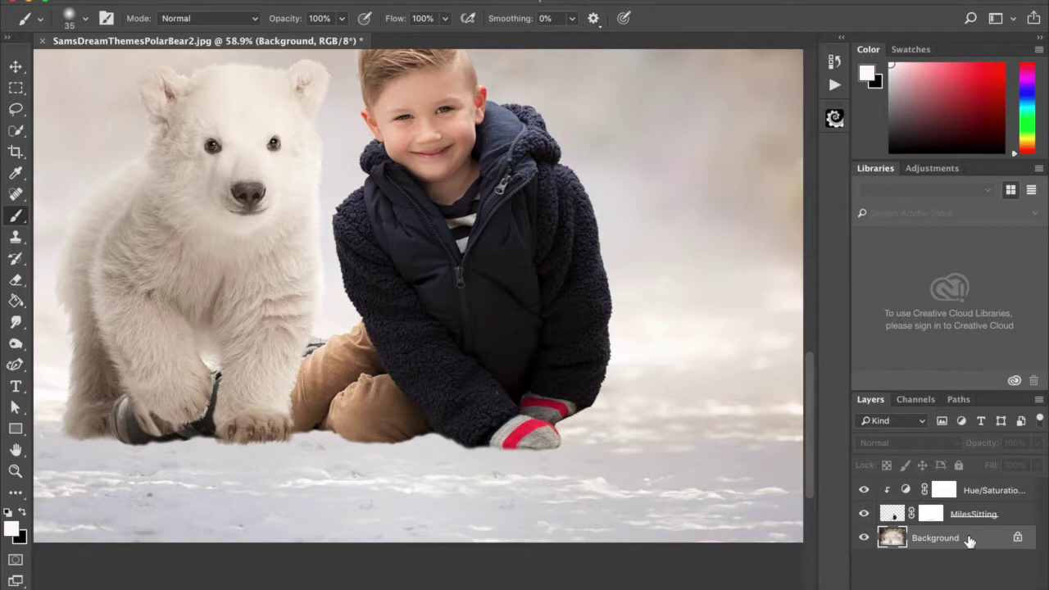
{"action": "key", "text": "ctrl+j"}
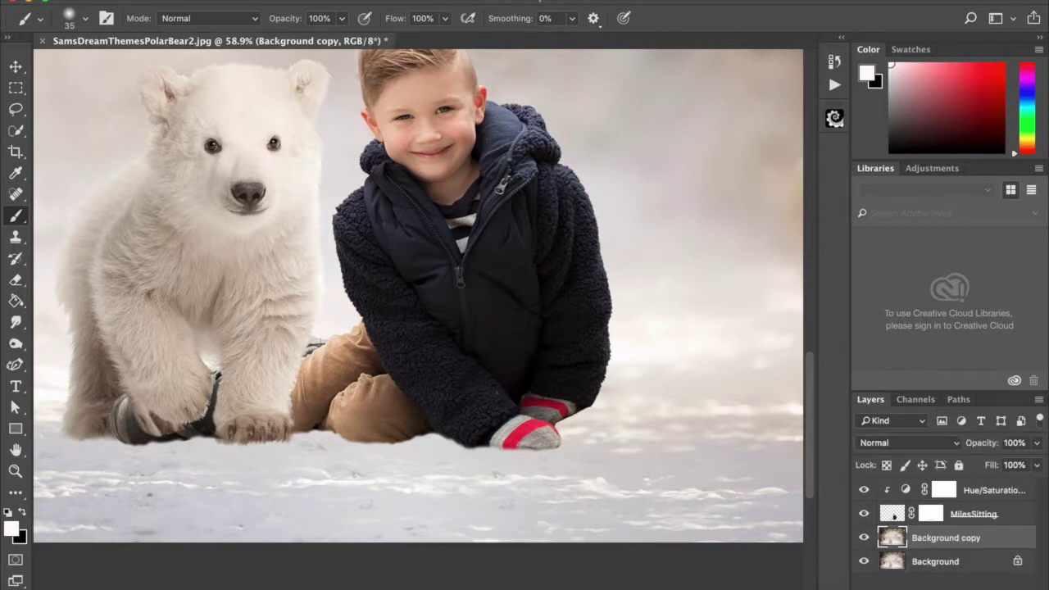
- Burn soft shadows into the snow beneath the boot, knee and sleeve on Background copy, with range Highlights, exposure 8% and a brush up to 125 px
{"action": "left_click", "coordinate": [15, 344]}
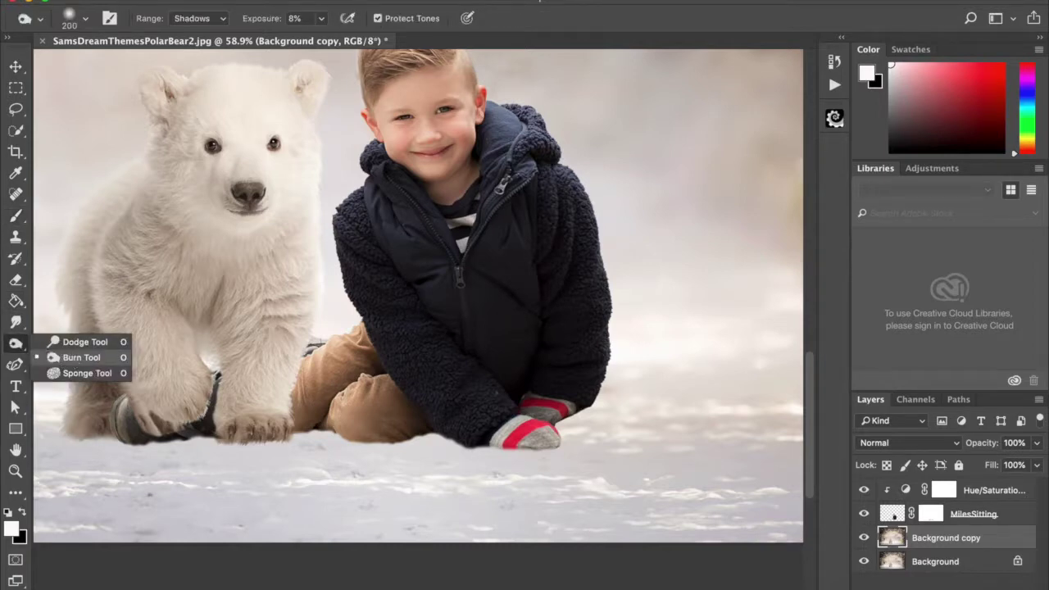
{"action": "left_click", "coordinate": [70, 358]}
{"action": "left_click", "coordinate": [201, 18]}
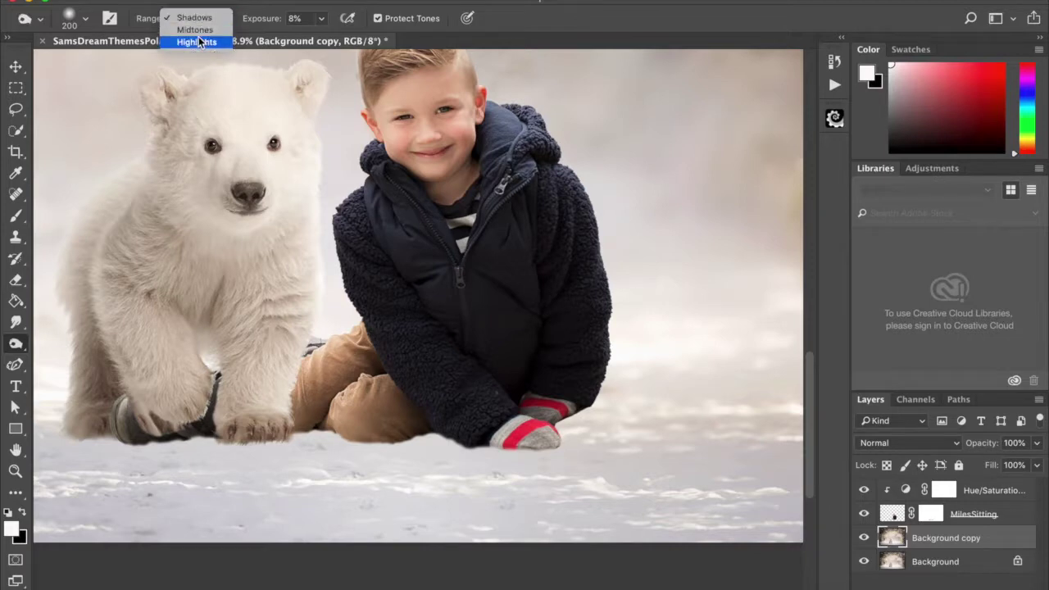
{"action": "left_click", "coordinate": [202, 43]}
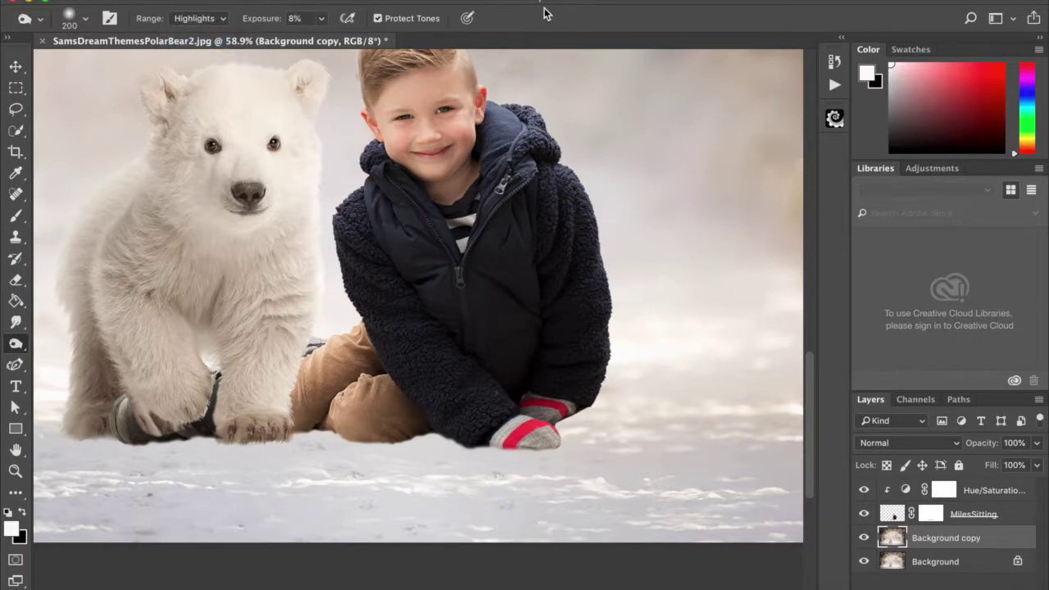
{"action": "key", "text": "bracketleft"}
{"action": "key", "text": "bracketleft"}
{"action": "key", "text": "bracketleft"}
{"action": "key", "text": "bracketleft"}
{"action": "key", "text": "bracketleft"}
{"action": "key", "text": "bracketleft"}
{"action": "key", "text": "bracketleft"}
{"action": "key", "text": "bracketleft"}
{"action": "key", "text": "bracketright"}
{"action": "key", "text": "bracketright"}
{"action": "key", "text": "bracketright"}
{"action": "key", "text": "bracketright"}
{"action": "key", "text": "bracketright"}
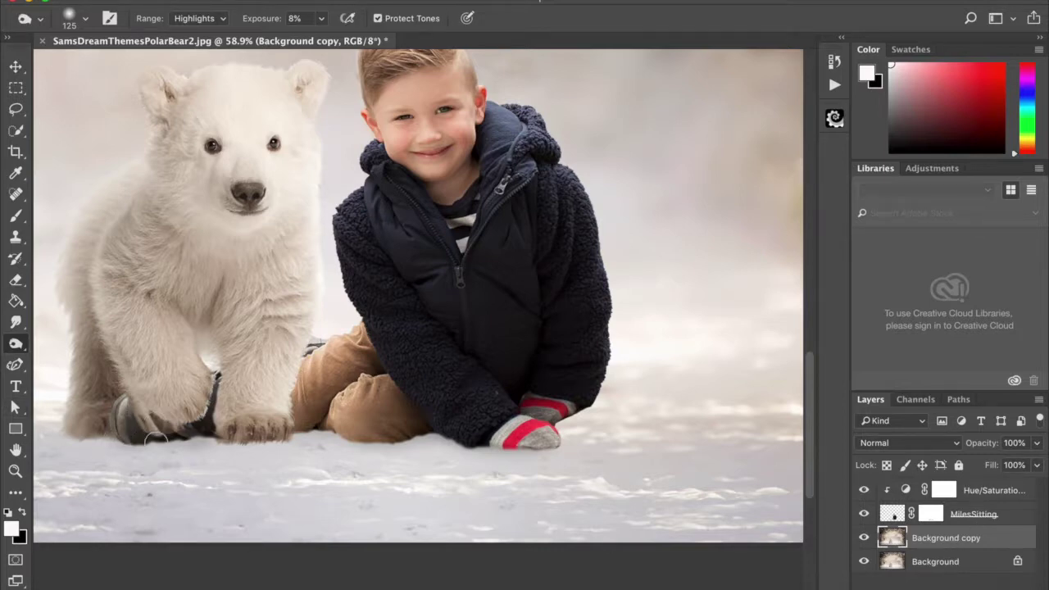
- Compare Background copy shown and hidden, and deepen the snow shadows along the boy's lower edge with a 50 px Highlights burn
{"action": "left_click", "coordinate": [864, 538]}
{"action": "left_click", "coordinate": [864, 538]}
{"action": "left_click", "coordinate": [864, 538]}
{"action": "left_click", "coordinate": [864, 538]}
{"action": "key", "text": "bracketleft"}
{"action": "key", "text": "bracketleft"}
{"action": "key", "text": "bracketleft"}
{"action": "key", "text": "bracketleft"}
{"action": "key", "text": "bracketleft"}
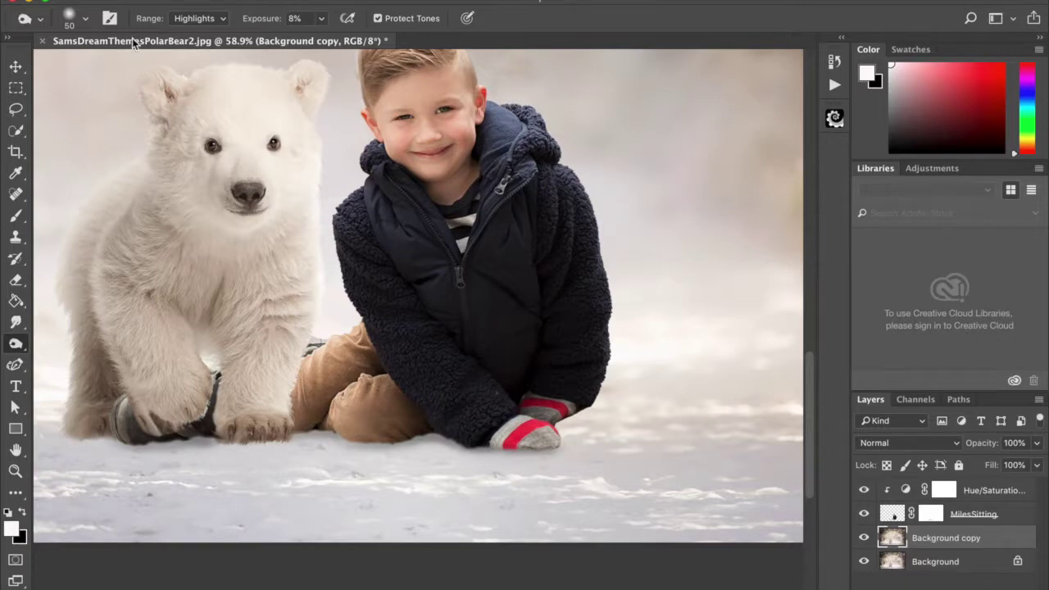
- Burn the snow under the knee, sleeve, boot and bear's paws with the range set to Midtones and a 125 px brush
{"action": "left_click", "coordinate": [194, 18]}
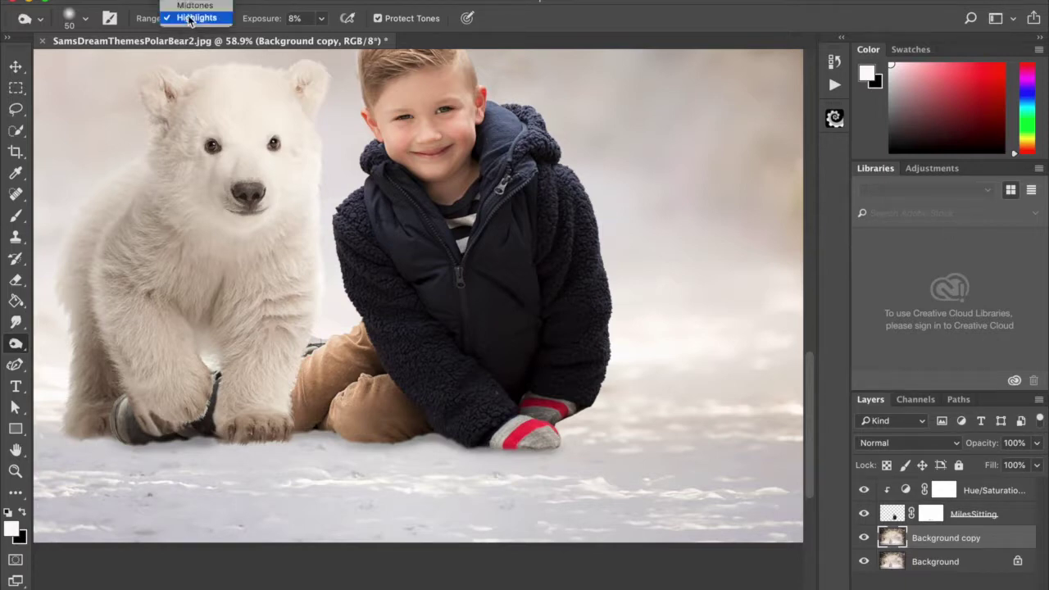
{"action": "left_click", "coordinate": [190, 5]}
{"action": "key", "text": "bracketright"}
{"action": "key", "text": "bracketright"}
{"action": "key", "text": "bracketright"}
{"action": "key", "text": "bracketright"}
{"action": "key", "text": "bracketright"}
{"action": "key", "text": "bracketright"}
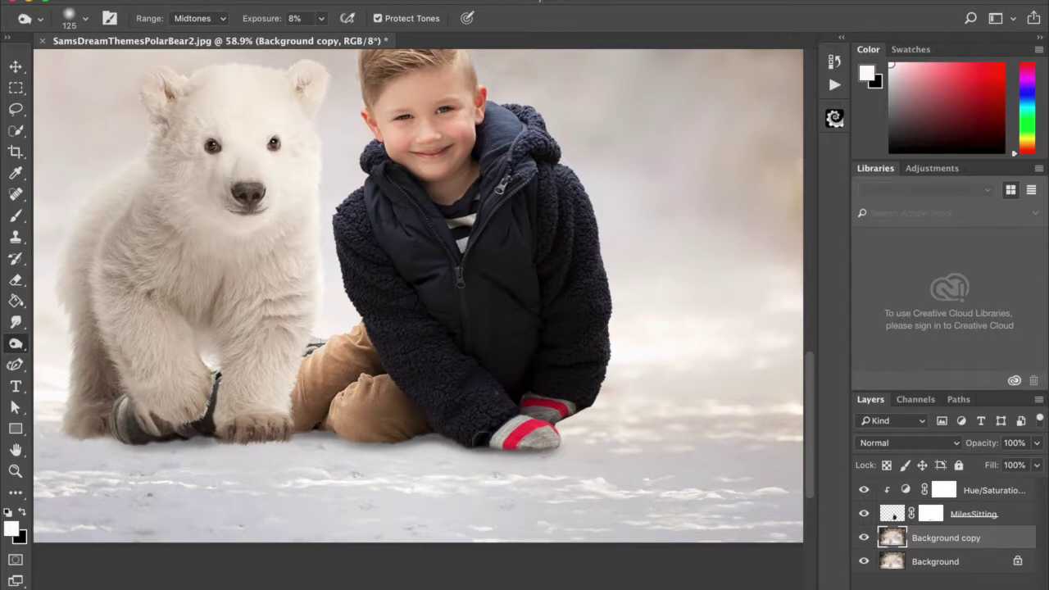
{"action": "left_click_drag", "start_coordinate": [433, 427], "coordinate": [451, 433]}
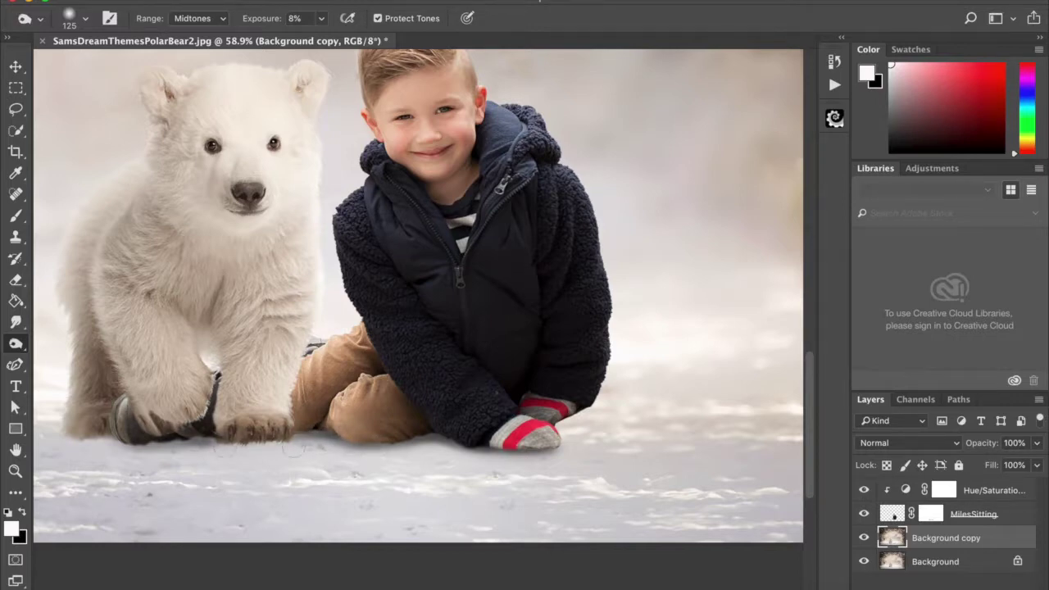
{"action": "mouse_move", "coordinate": [176, 438]}
{"action": "left_mouse_down"}
{"action": "mouse_move", "coordinate": [150, 439]}
{"action": "mouse_move", "coordinate": [203, 432]}
{"action": "mouse_move", "coordinate": [194, 433]}
{"action": "left_mouse_up"}
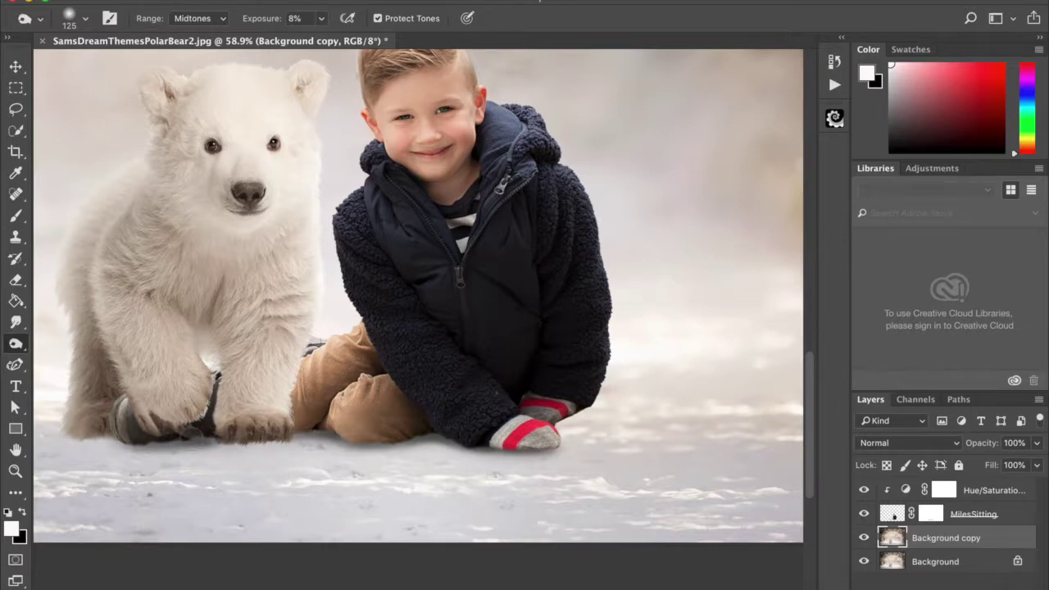
- Darken the contact line under the knee, sleeve, boot and paws with the Burn tool set to Shadows at 60 px
{"action": "left_click", "coordinate": [200, 19]}
{"action": "left_click", "coordinate": [195, 5]}
{"action": "key", "text": "bracketleft"}
{"action": "key", "text": "bracketleft"}
{"action": "key", "text": "bracketleft"}
{"action": "mouse_move", "coordinate": [416, 437]}
{"action": "left_mouse_down"}
{"action": "mouse_move", "coordinate": [467, 444]}
{"action": "mouse_move", "coordinate": [344, 438]}
{"action": "left_mouse_up"}
{"action": "key", "text": "bracketright"}
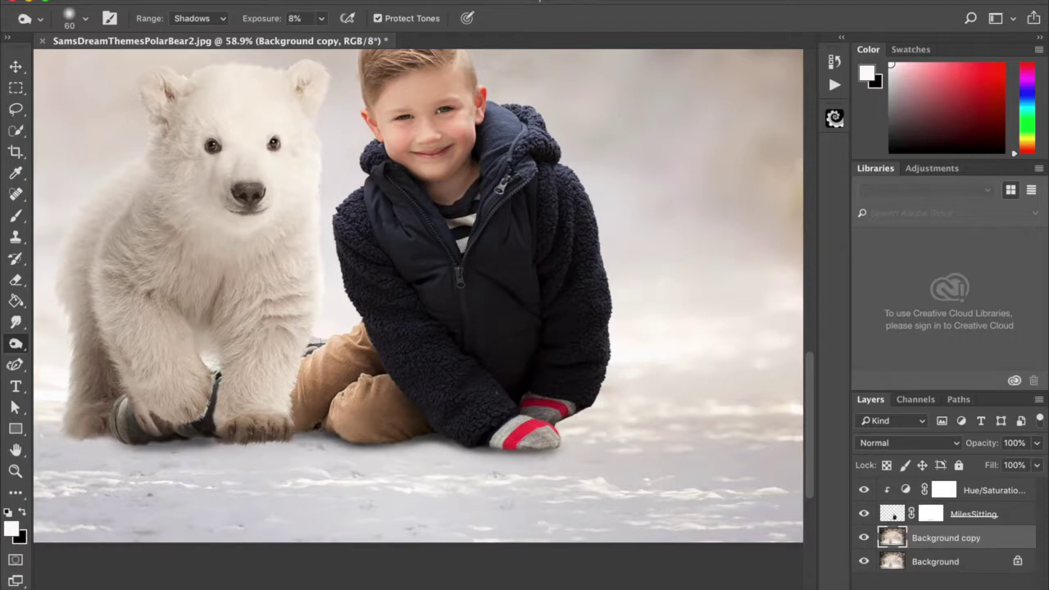
{"action": "mouse_move", "coordinate": [406, 434]}
{"action": "left_mouse_down"}
{"action": "mouse_move", "coordinate": [550, 447]}
{"action": "mouse_move", "coordinate": [476, 440]}
{"action": "left_mouse_up"}
{"action": "mouse_move", "coordinate": [197, 434]}
{"action": "left_mouse_down"}
{"action": "mouse_move", "coordinate": [177, 439]}
{"action": "mouse_move", "coordinate": [207, 439]}
{"action": "mouse_move", "coordinate": [172, 441]}
{"action": "mouse_move", "coordinate": [247, 442]}
{"action": "mouse_move", "coordinate": [285, 439]}
{"action": "mouse_move", "coordinate": [234, 442]}
{"action": "mouse_move", "coordinate": [310, 428]}
{"action": "mouse_move", "coordinate": [232, 436]}
{"action": "left_mouse_up"}
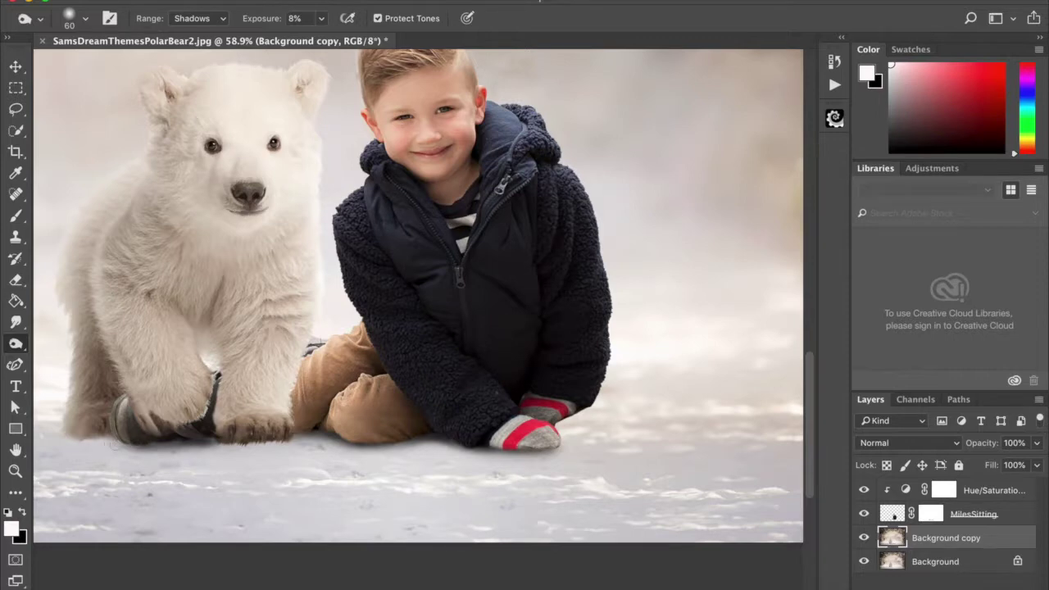
{"action": "mouse_move", "coordinate": [135, 442]}
{"action": "left_mouse_down"}
{"action": "mouse_move", "coordinate": [199, 441]}
{"action": "mouse_move", "coordinate": [164, 441]}
{"action": "left_mouse_up"}
- Burn more shadow around the boot and bear's paws using the Highlights, Midtones and Shadows ranges, reducing the brush to 40 px
{"action": "left_click", "coordinate": [196, 21]}
{"action": "left_click", "coordinate": [196, 40]}
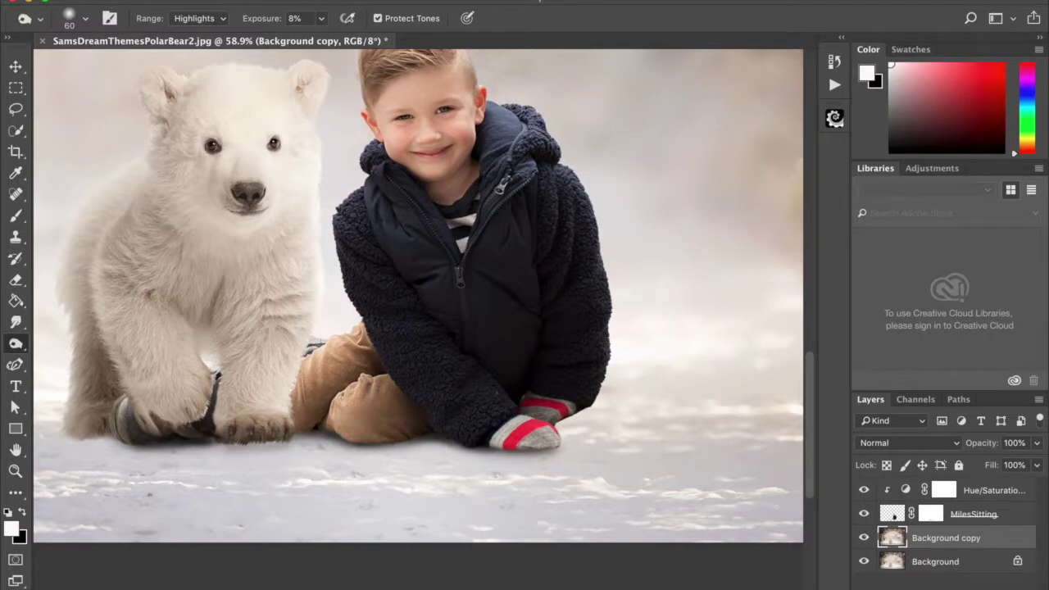
{"action": "left_click", "coordinate": [190, 19]}
{"action": "left_click", "coordinate": [194, 18]}
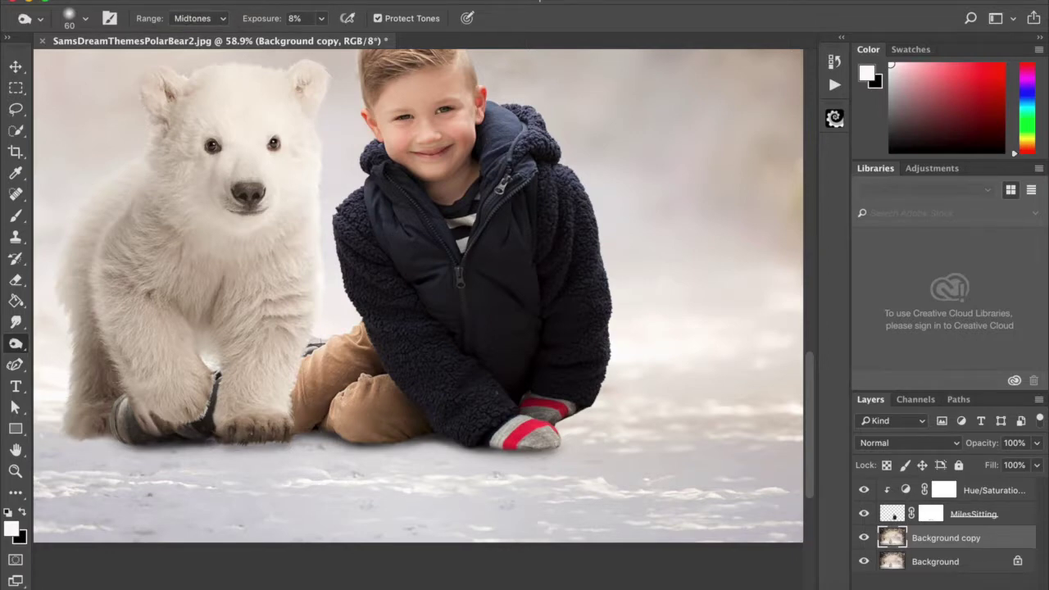
{"action": "left_click", "coordinate": [189, 18]}
{"action": "left_click", "coordinate": [194, 4]}
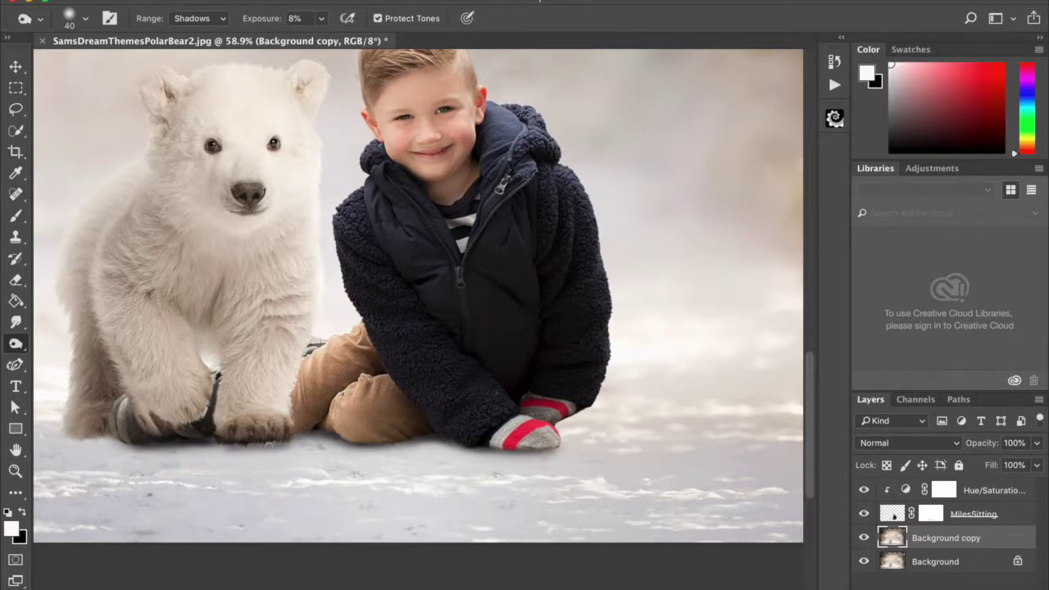
- Lower the Background copy layer's opacity to 60% and compare the burned shadows with the original background
{"action": "scroll", "coordinate": [472, 524], "scroll_direction": "down", "scroll_amount": 10}
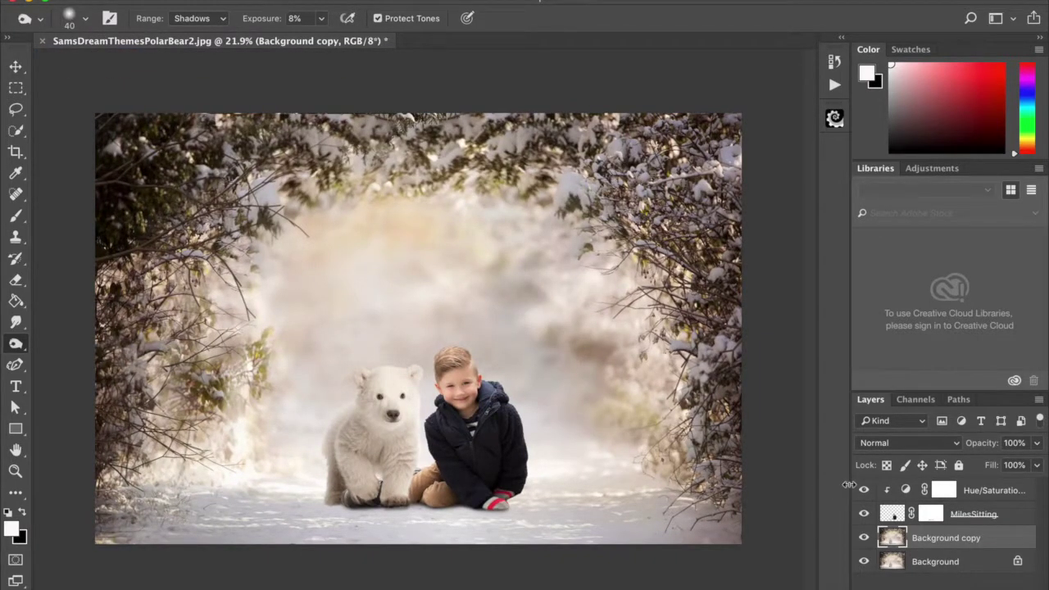
{"action": "left_click", "coordinate": [865, 539]}
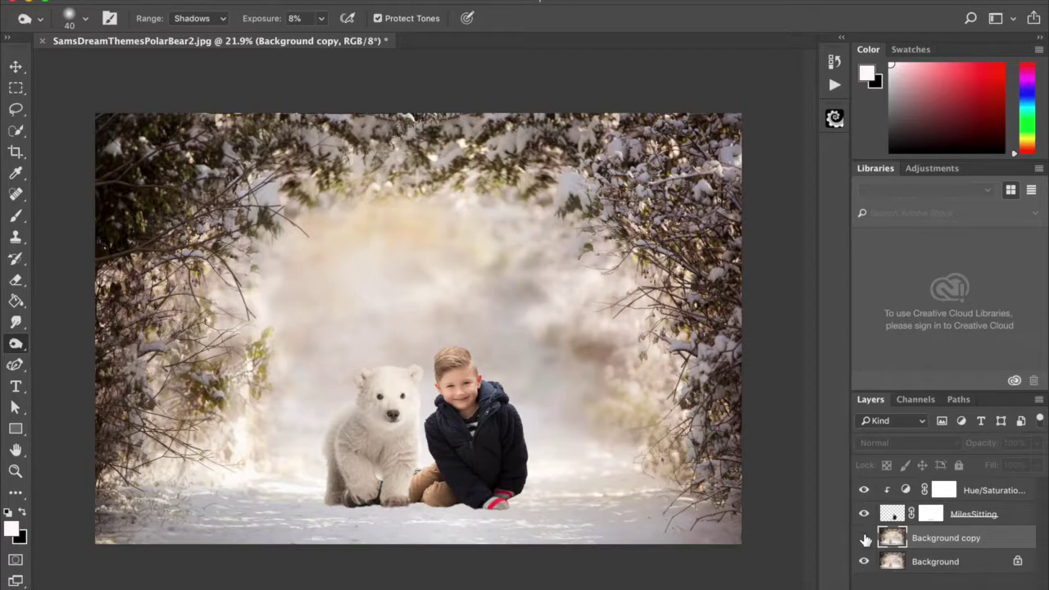
{"action": "left_click", "coordinate": [865, 539]}
{"action": "left_click", "coordinate": [865, 539]}
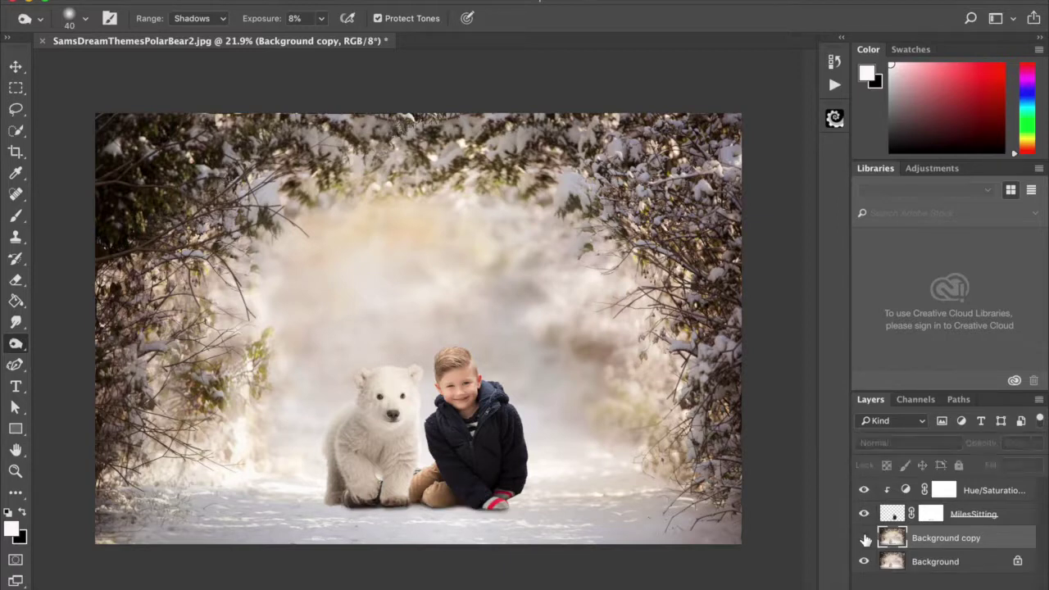
{"action": "left_click", "coordinate": [865, 539]}
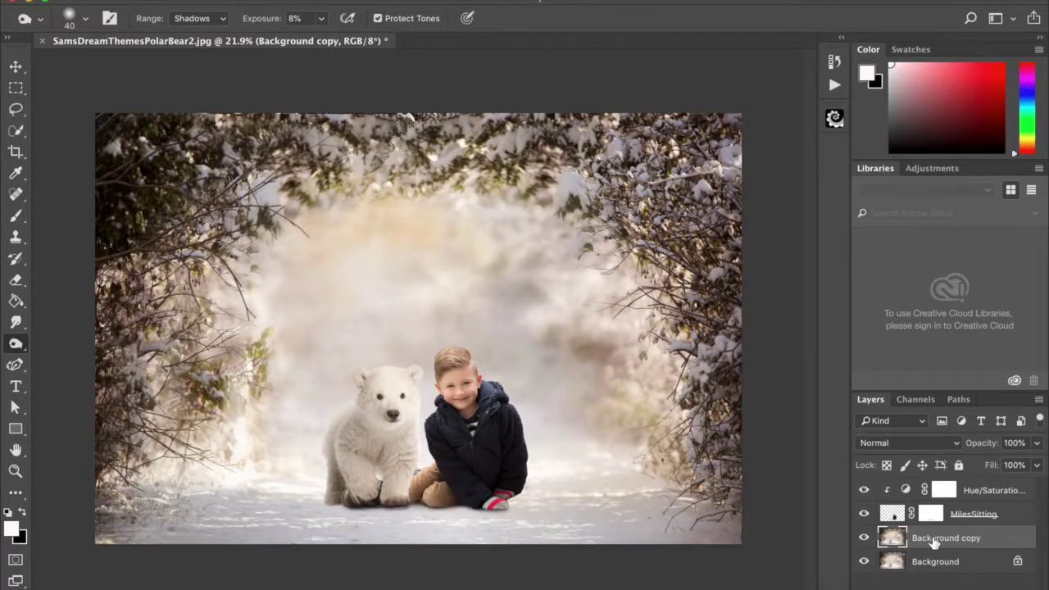
{"action": "left_click", "coordinate": [1038, 443]}
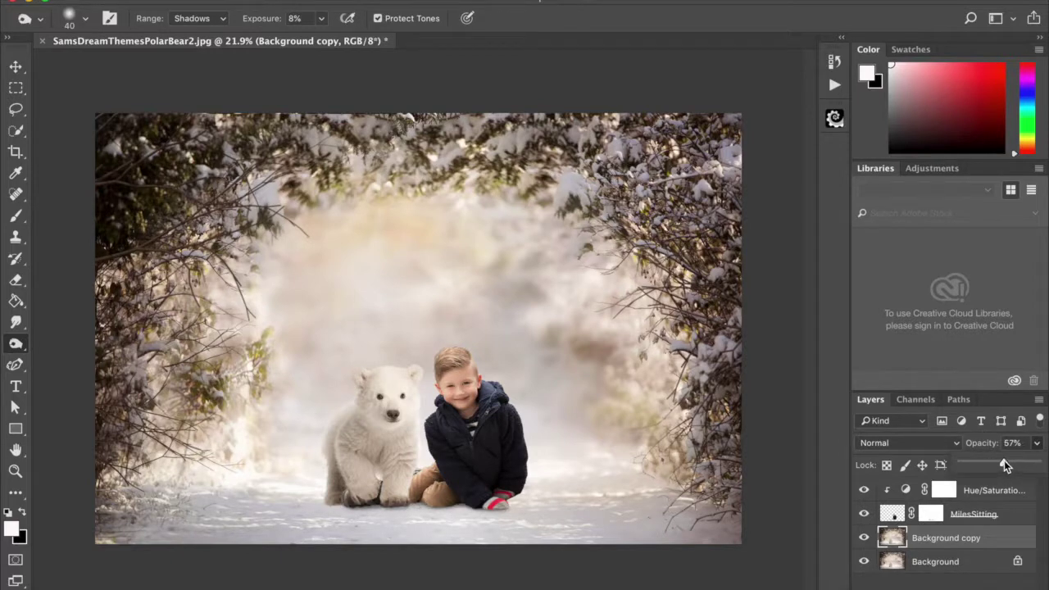
{"action": "left_click", "coordinate": [865, 538]}
{"action": "left_click", "coordinate": [865, 538]}
{"action": "left_click", "coordinate": [865, 538]}
{"action": "left_click", "coordinate": [865, 537]}
{"action": "left_click", "coordinate": [865, 538]}
{"action": "left_click", "coordinate": [865, 538]}
- Add a layer mask to Background copy and soften the burned shadows on it with a soft black brush at 150 px
{"action": "key", "text": "ctrl+plus"}
{"action": "scroll", "coordinate": [418, 320], "scroll_direction": "up", "scroll_amount": 4}
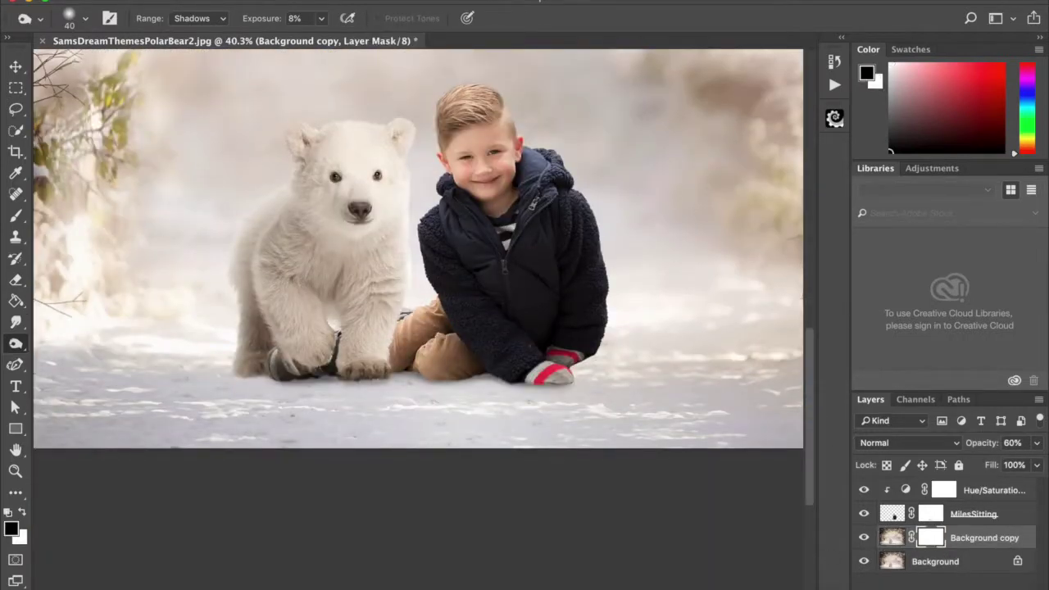
{"action": "left_click", "coordinate": [16, 215]}
{"action": "key", "text": "x"}
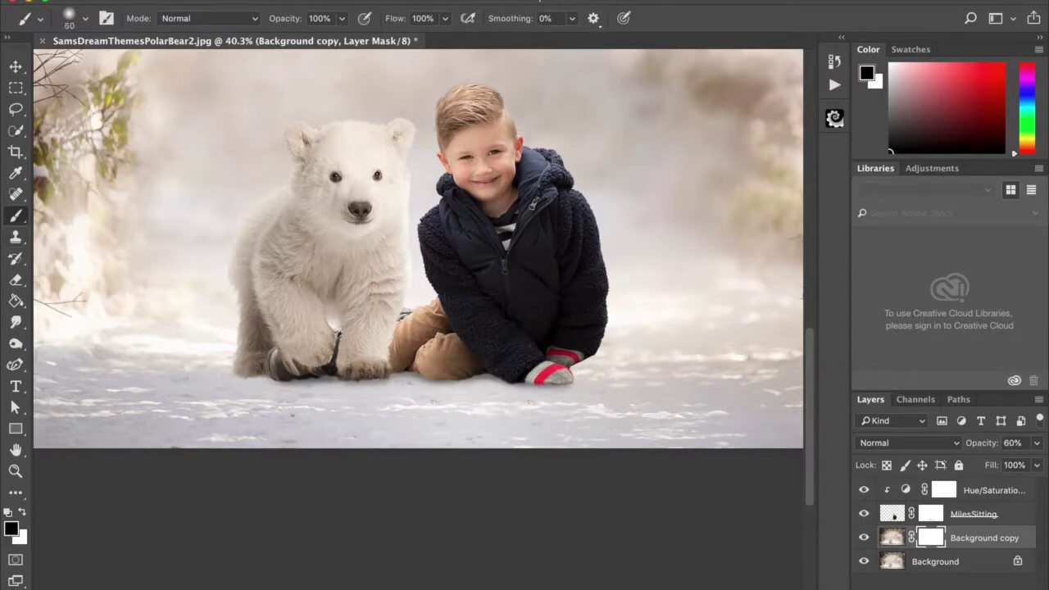
{"action": "key", "text": "bracketright"}
{"action": "key", "text": "bracketright"}
{"action": "key", "text": "bracketright"}
{"action": "key", "text": "bracketright"}
{"action": "key", "text": "bracketright"}
{"action": "key", "text": "bracketright"}
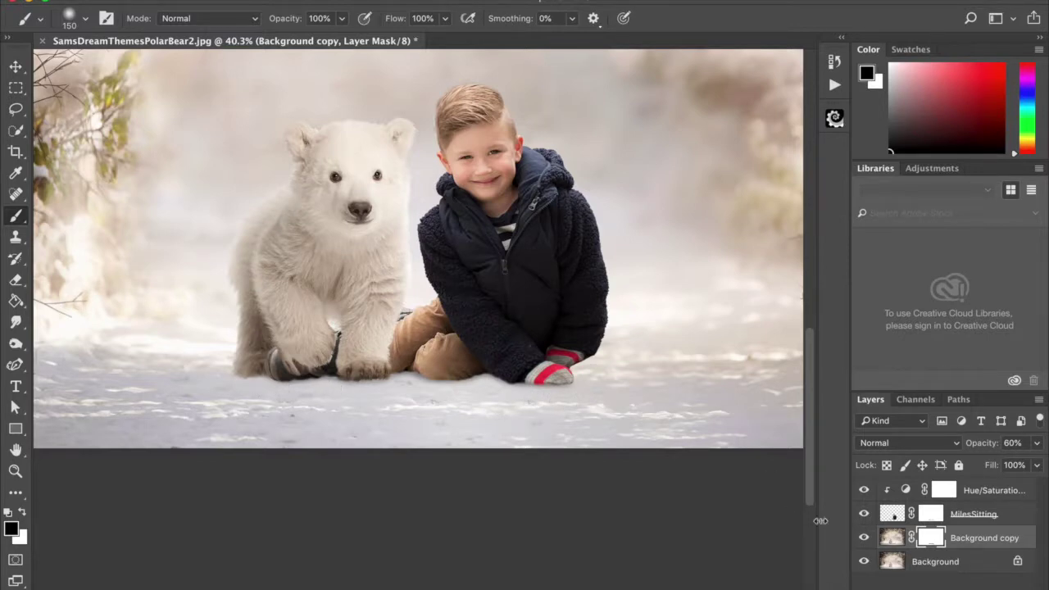
- Compare the composite with the burned Background copy layer shown and hidden, both close up and as a whole
{"action": "left_click", "coordinate": [864, 538]}
{"action": "left_click", "coordinate": [864, 538]}
{"action": "left_click", "coordinate": [864, 538]}
{"action": "left_click", "coordinate": [864, 538]}
{"action": "left_click", "coordinate": [864, 538]}
{"action": "left_click", "coordinate": [864, 539]}
{"action": "left_click", "coordinate": [864, 539]}
{"action": "left_click", "coordinate": [864, 538]}
{"action": "left_click", "coordinate": [864, 539]}
{"action": "left_click", "coordinate": [864, 539]}
{"action": "scroll", "coordinate": [596, 476], "scroll_direction": "down", "scroll_amount": 3}
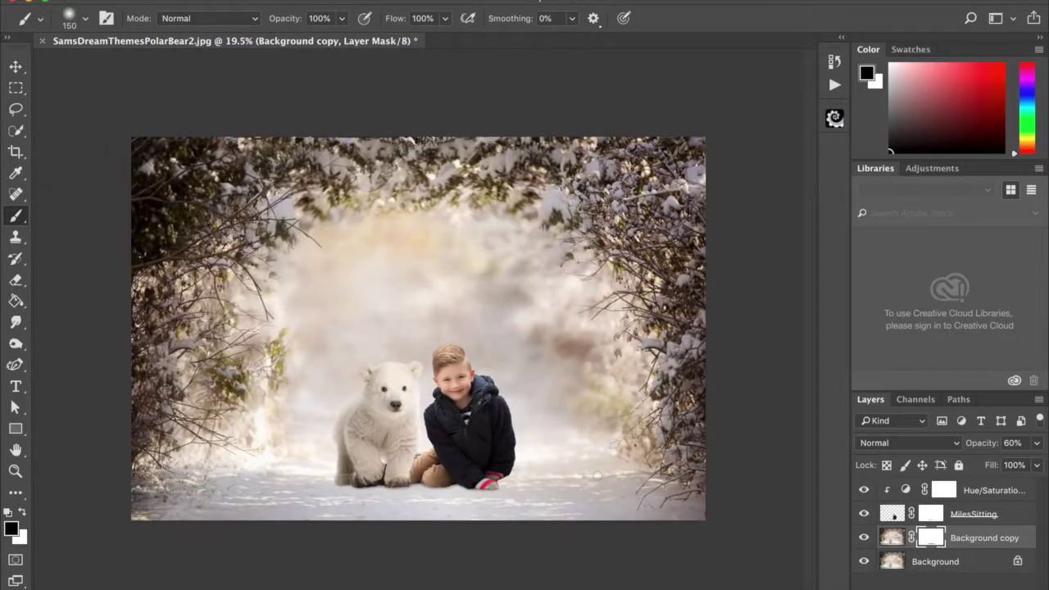
{"action": "scroll", "coordinate": [597, 476], "scroll_direction": "down", "scroll_amount": 2}
{"action": "left_click", "coordinate": [864, 539]}
{"action": "left_click", "coordinate": [864, 538]}
{"action": "left_click", "coordinate": [863, 537]}
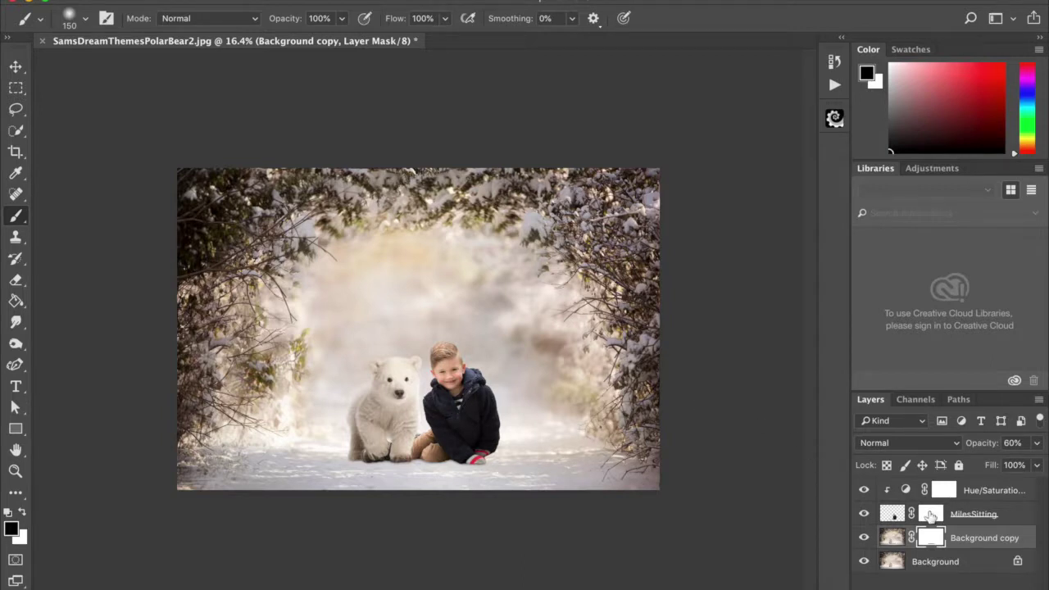
- Add a Curves adjustment clipped to the boy's layer and raise the shadow part of the RGB curve to lighten him
{"action": "left_click", "coordinate": [929, 514]}
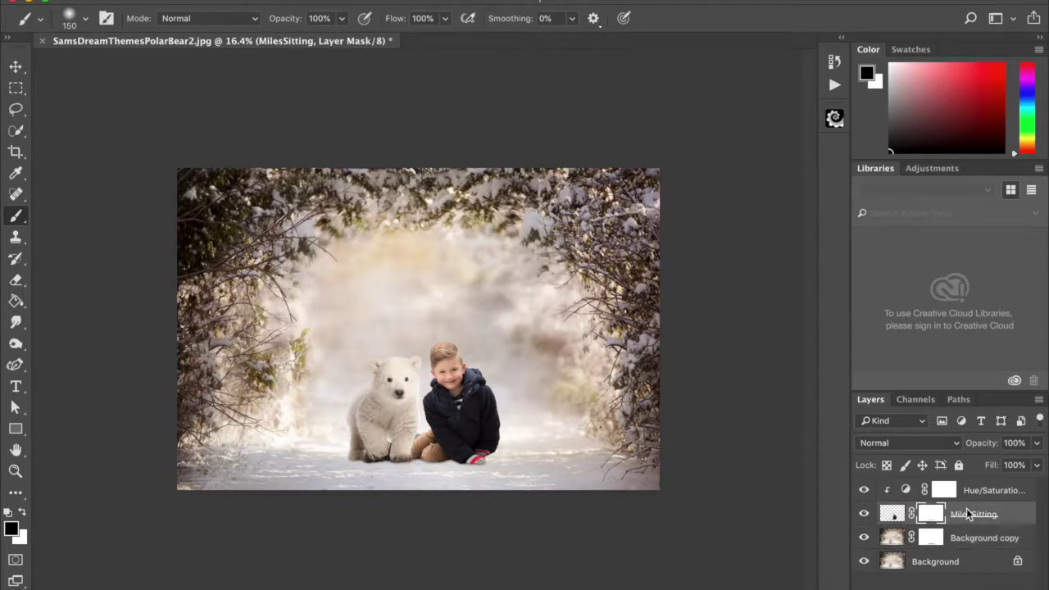
{"action": "left_click", "coordinate": [943, 514]}
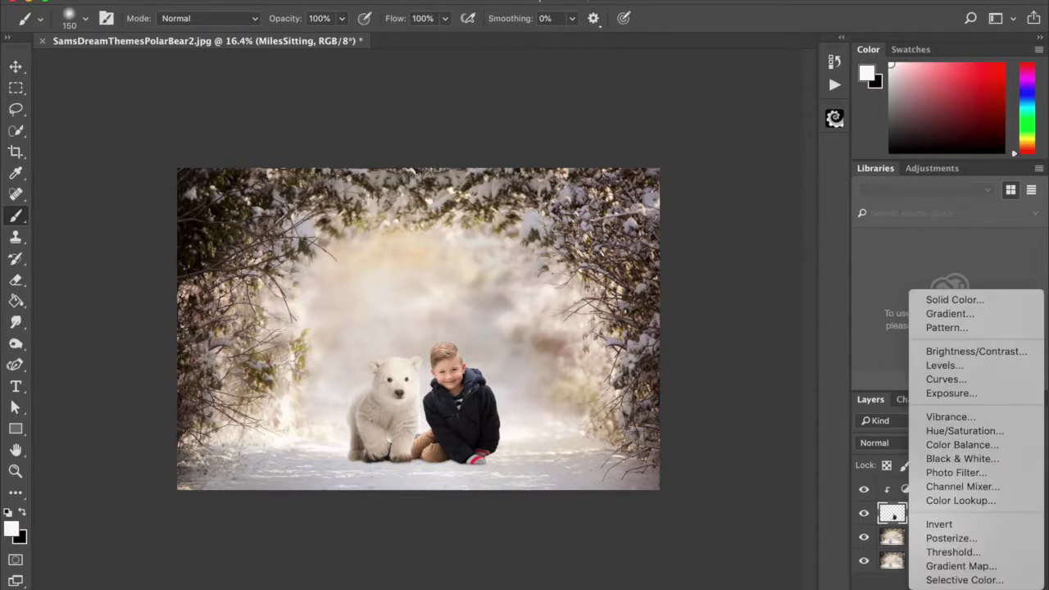
{"action": "left_click", "coordinate": [953, 380]}
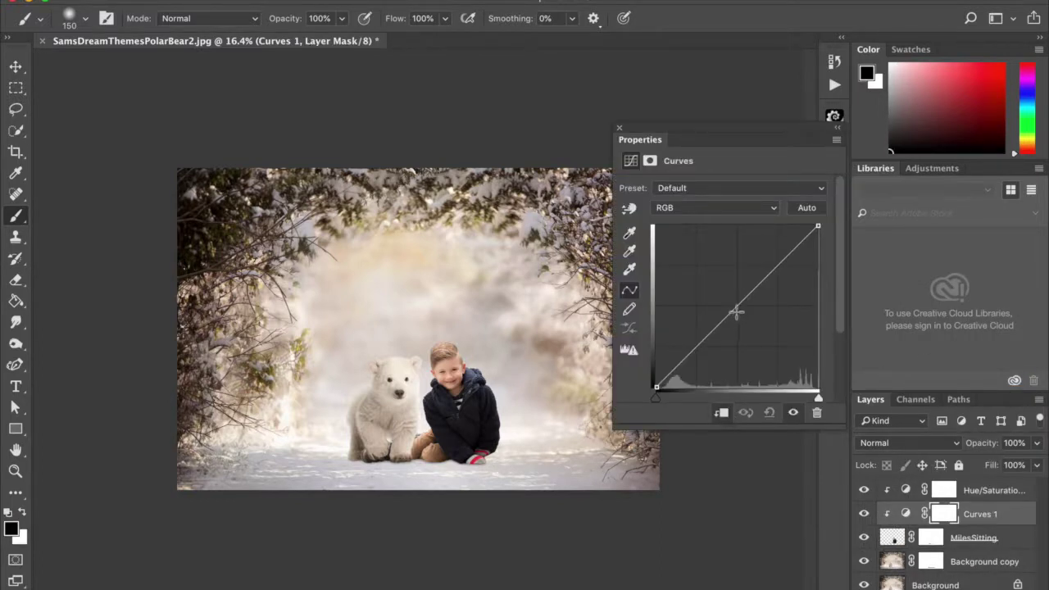
{"action": "left_click", "coordinate": [690, 350]}
{"action": "left_click_drag", "start_coordinate": [691, 349], "coordinate": [684, 341]}
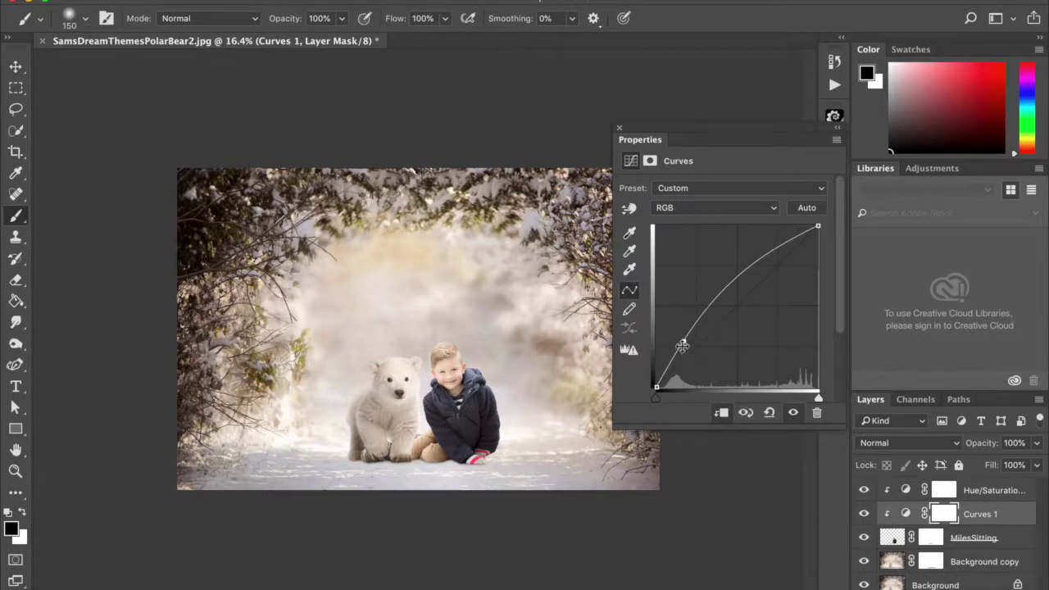
{"action": "left_click_drag", "start_coordinate": [683, 342], "coordinate": [686, 343]}
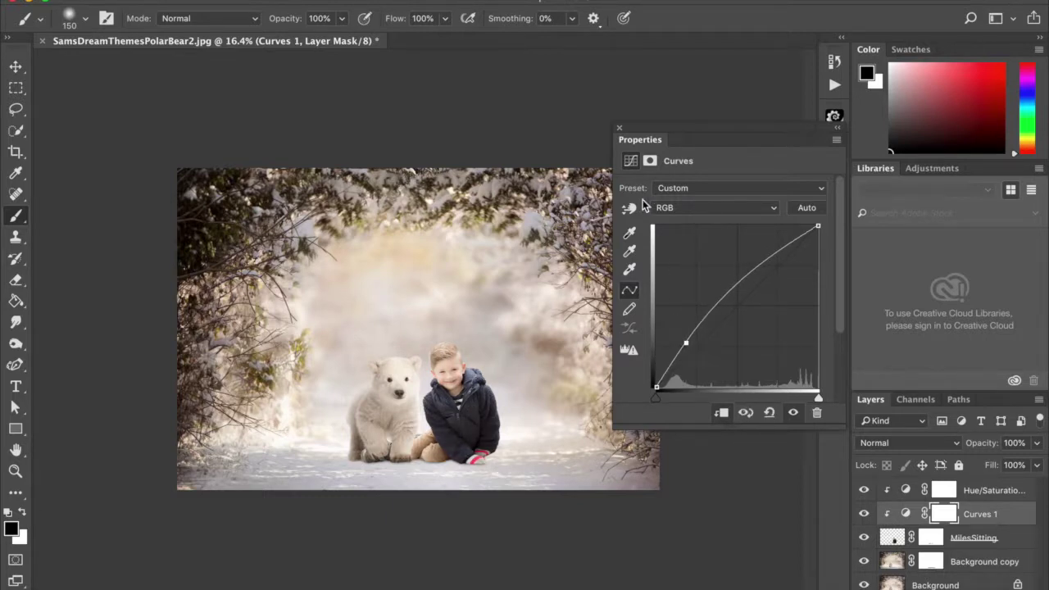
{"action": "left_click", "coordinate": [619, 129]}
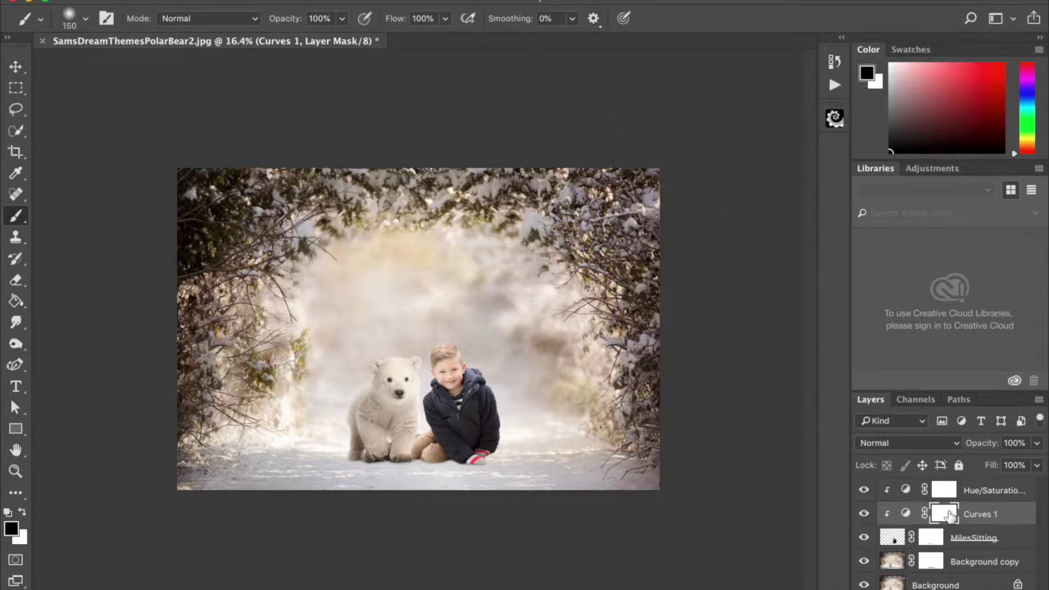
- Paint on the Curves mask over the boy with a soft black 600 px brush at 29% opacity to reduce the lightening
{"action": "key", "text": "bracketright"}
{"action": "key", "text": "bracketright"}
{"action": "key", "text": "bracketright"}
{"action": "key", "text": "bracketright"}
{"action": "key", "text": "bracketright"}
{"action": "key", "text": "bracketright"}
{"action": "left_click", "coordinate": [341, 18]}
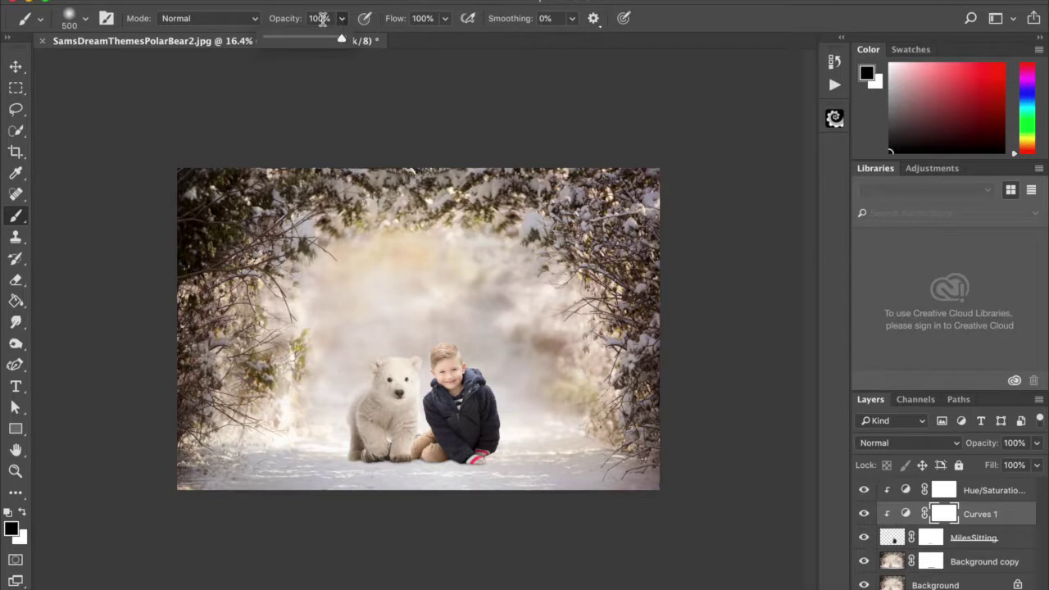
{"action": "left_click_drag", "start_coordinate": [297, 36], "coordinate": [294, 37]}
{"action": "key", "text": "bracketright"}
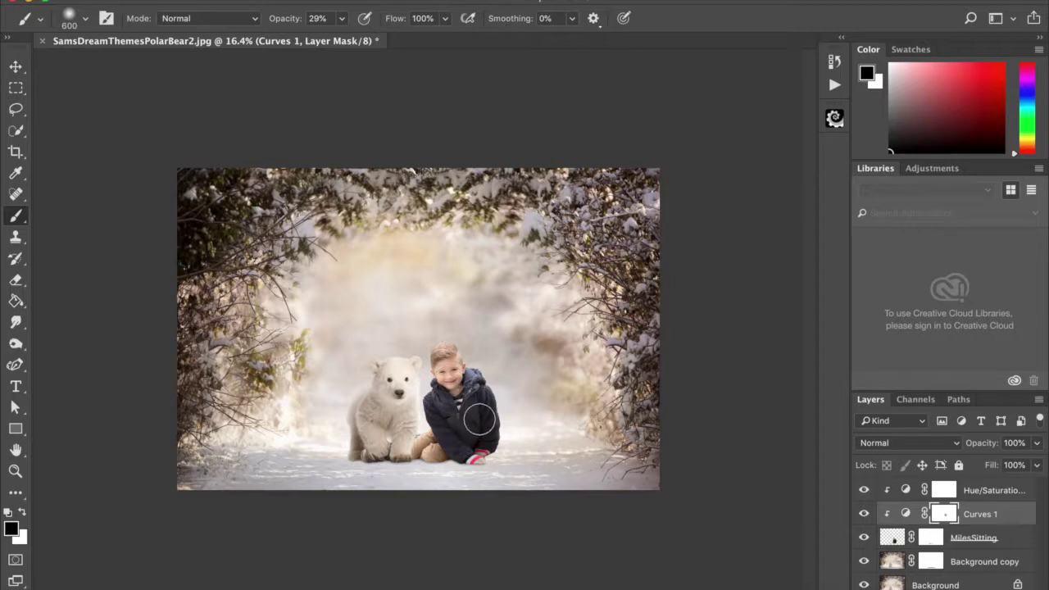
- Refine the Curves mask over the boy with a smaller 175 px black brush, and compare the adjustment shown and hidden
{"action": "key", "text": "bracketleft"}
{"action": "key", "text": "bracketleft"}
{"action": "key", "text": "bracketleft"}
{"action": "key", "text": "bracketleft"}
{"action": "key", "text": "bracketleft"}
{"action": "key", "text": "bracketleft"}
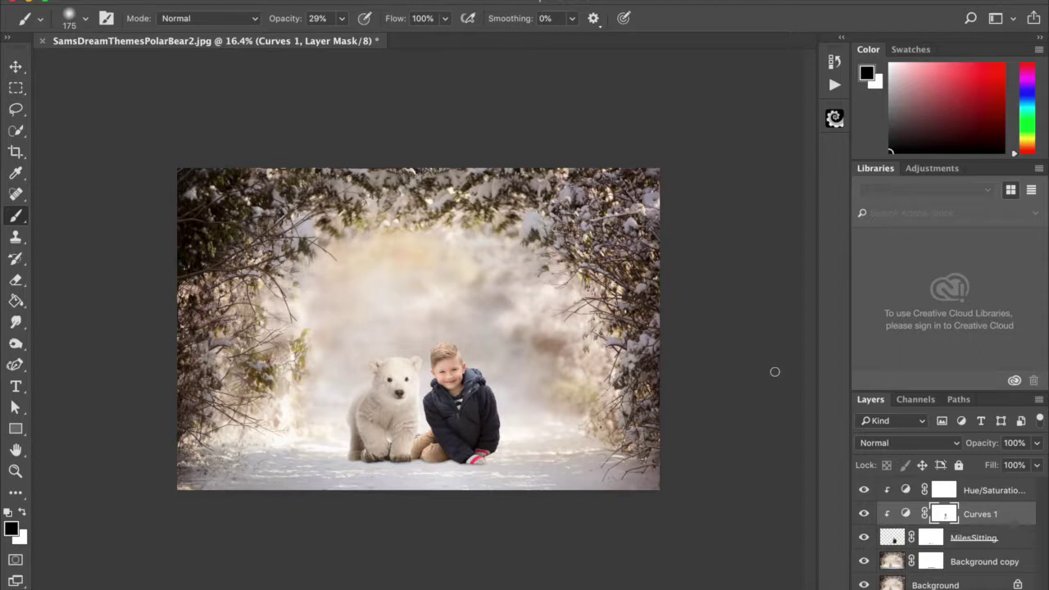
{"action": "left_click", "coordinate": [865, 514]}
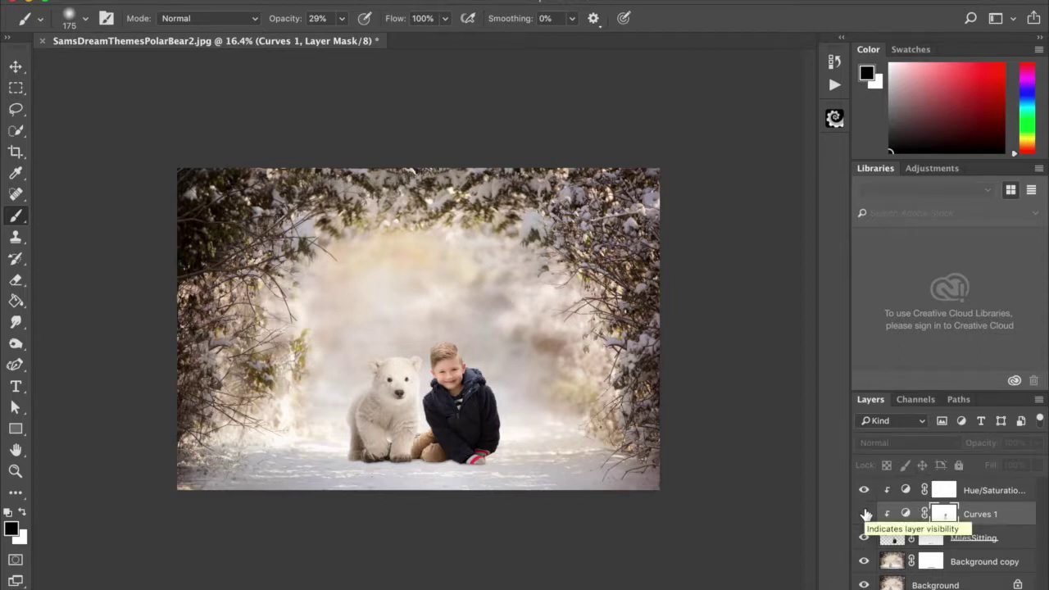
{"action": "left_click", "coordinate": [865, 513]}
{"action": "left_click", "coordinate": [865, 514]}
{"action": "left_click", "coordinate": [865, 514]}
{"action": "left_click", "coordinate": [865, 514]}
{"action": "left_click", "coordinate": [865, 514]}
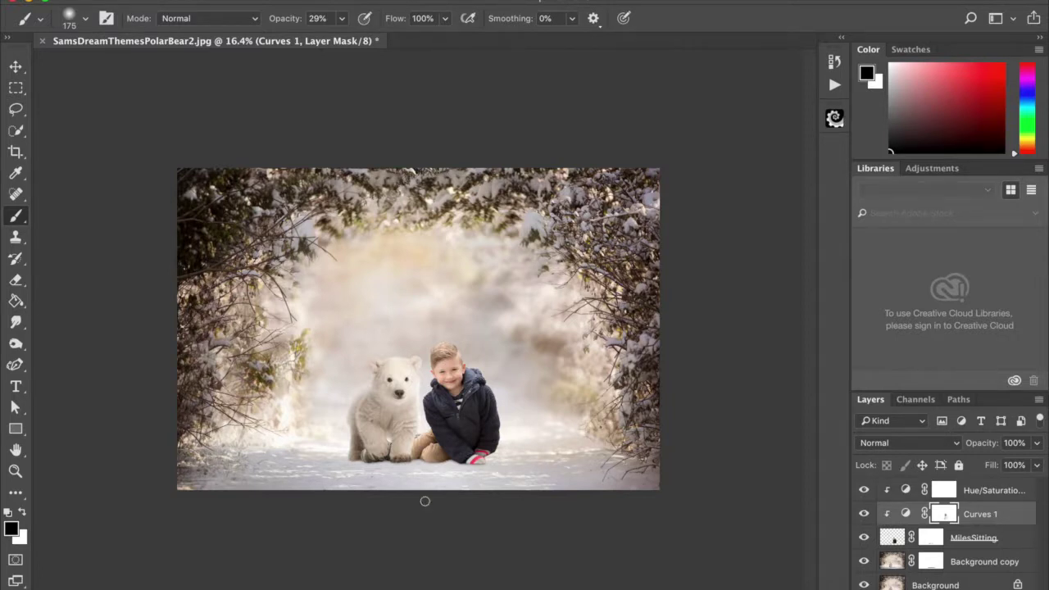
{"action": "left_click", "coordinate": [159, 0]}
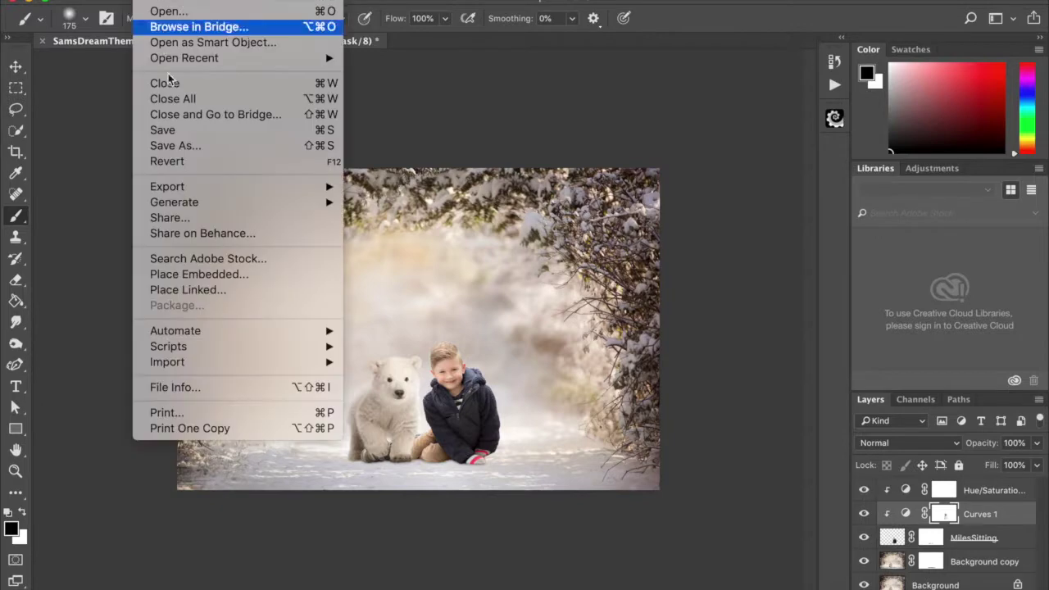
{"action": "left_click", "coordinate": [189, 145]}
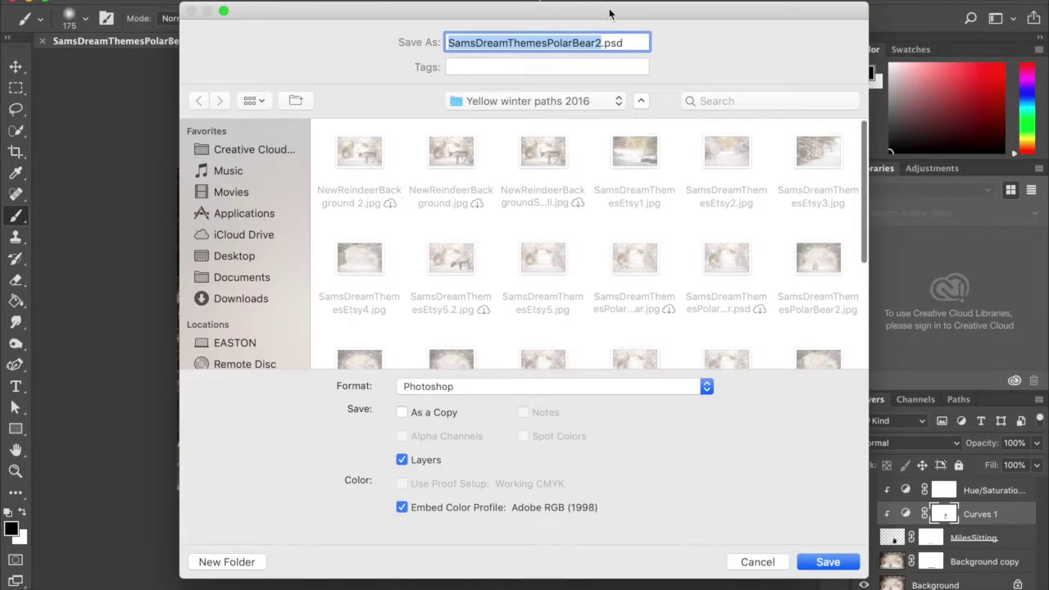
{"action": "left_click", "coordinate": [600, 43]}
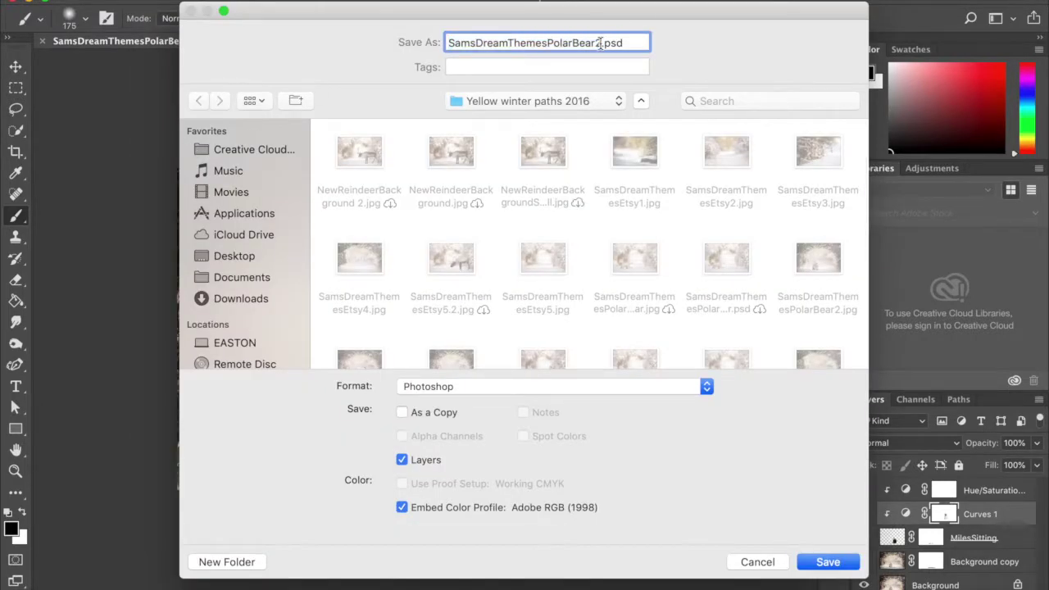
{"action": "left_click", "coordinate": [451, 386]}
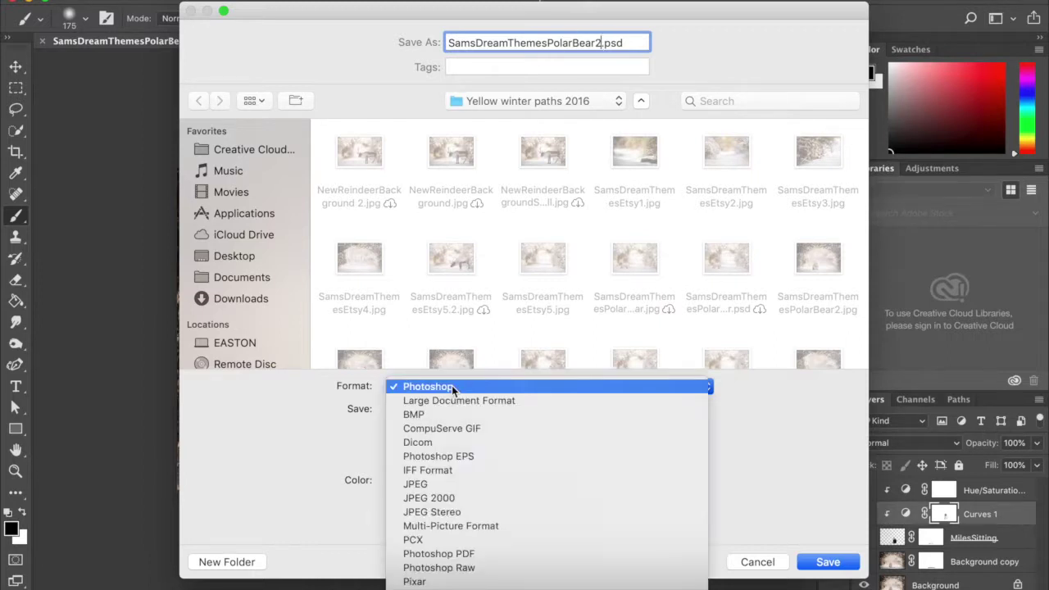
{"action": "left_click", "coordinate": [449, 393]}
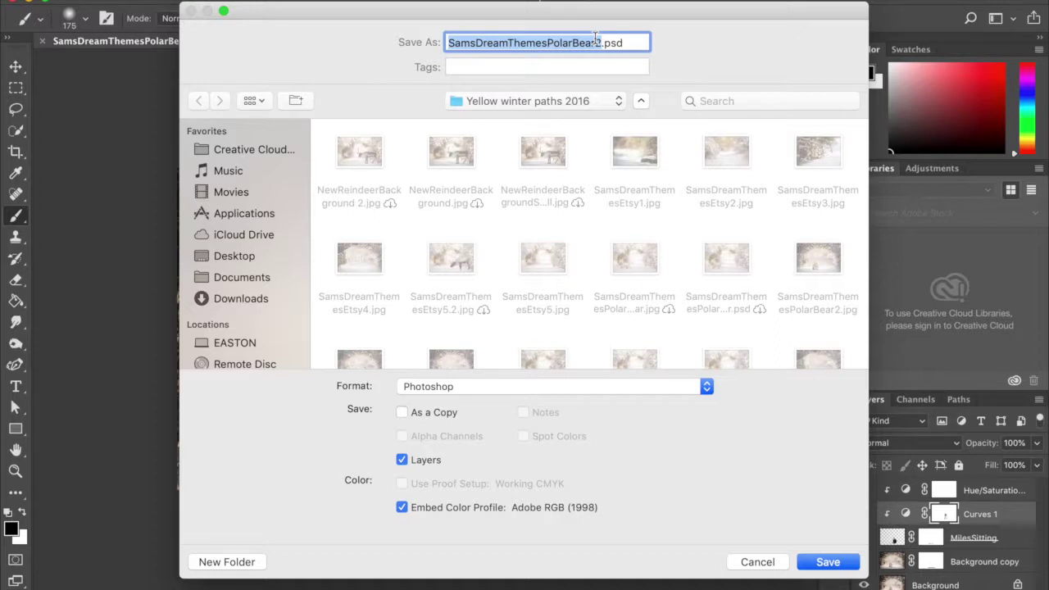
{"action": "type", "text": "PolarBoy"}
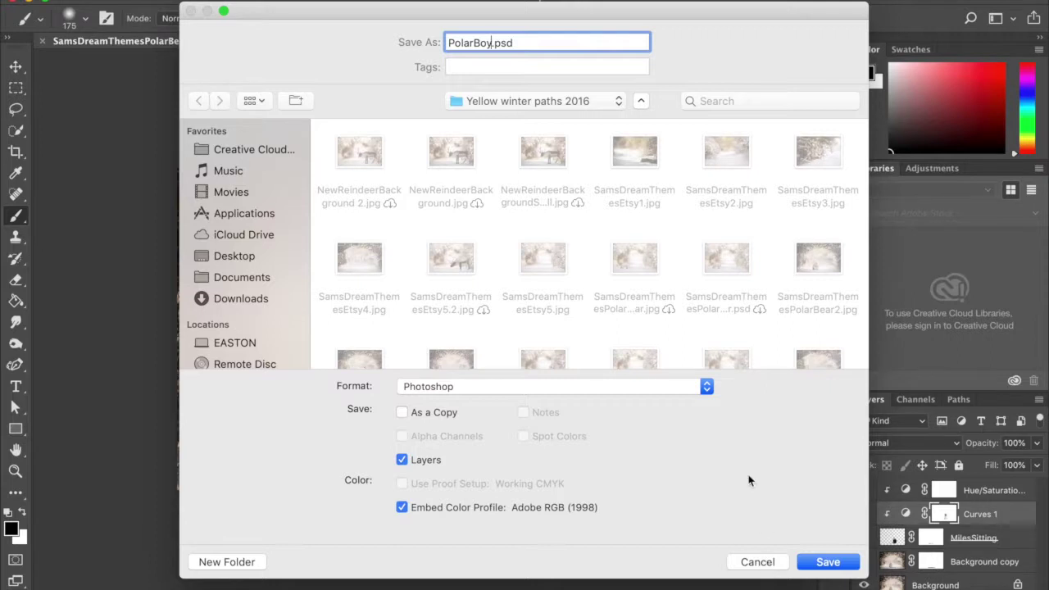
{"action": "scroll", "coordinate": [631, 327], "scroll_direction": "down", "scroll_amount": 3}
{"action": "scroll", "coordinate": [631, 327], "scroll_direction": "up", "scroll_amount": 3}
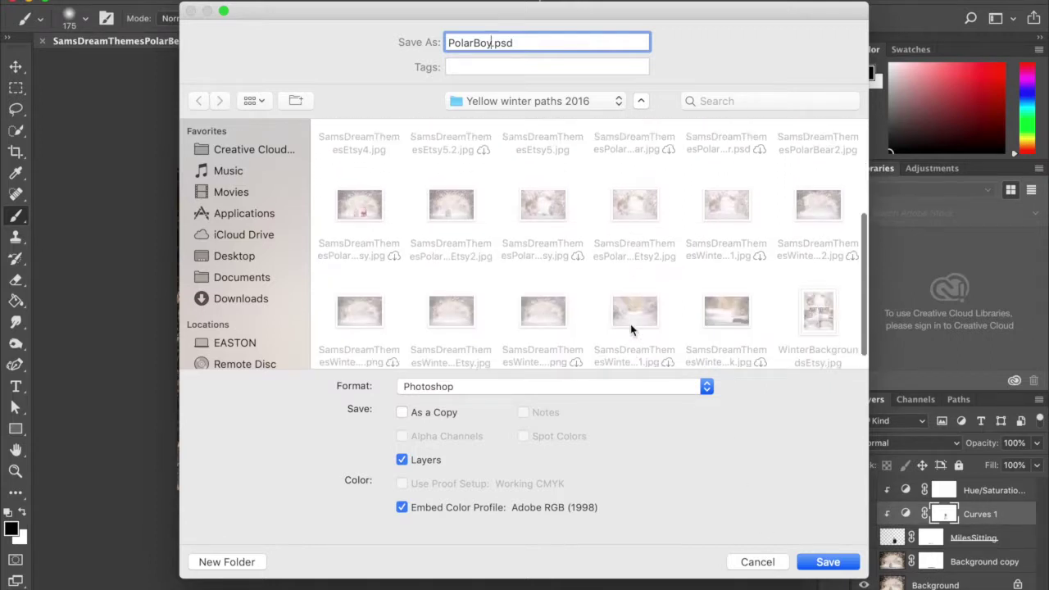
{"action": "left_click", "coordinate": [743, 562]}
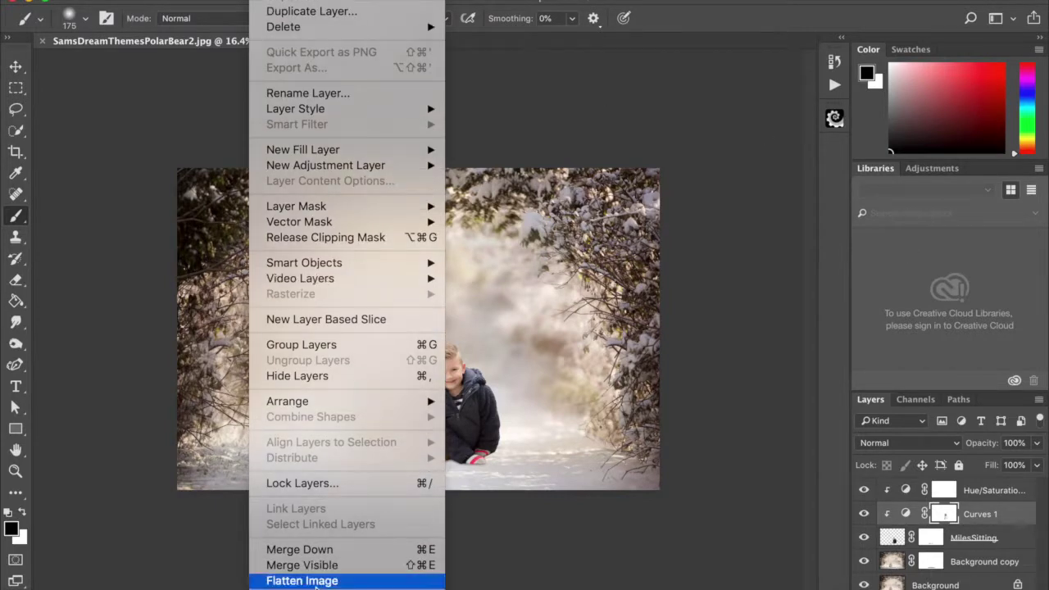
- Flatten the image and run the Sugar Glow Skin Tones action from the JOYA set's retouch brushes
{"action": "left_click", "coordinate": [315, 582]}
{"action": "key", "text": "x"}
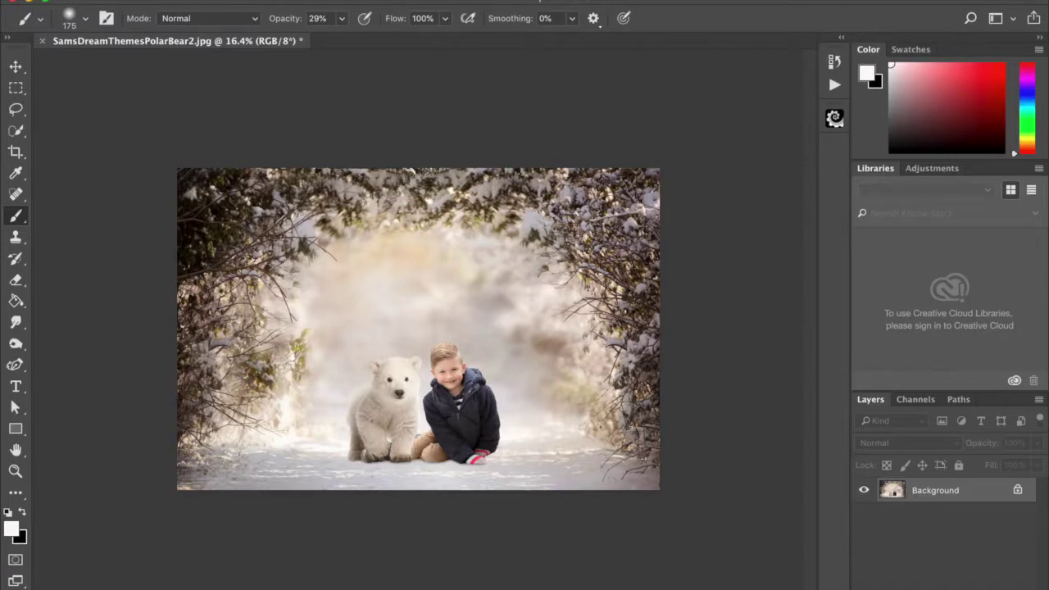
{"action": "left_click", "coordinate": [834, 84]}
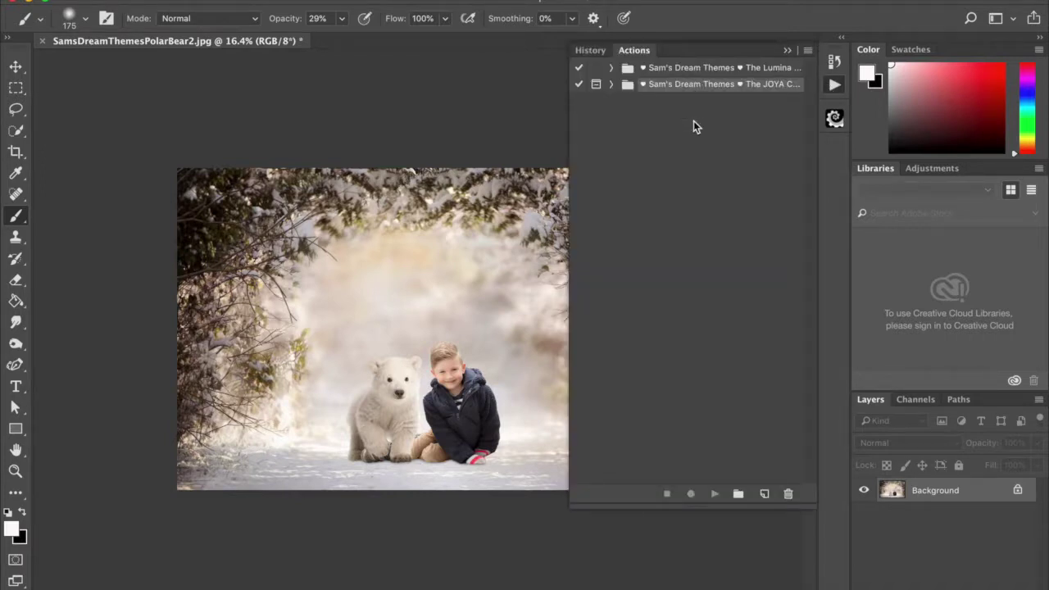
{"action": "left_click", "coordinate": [612, 84]}
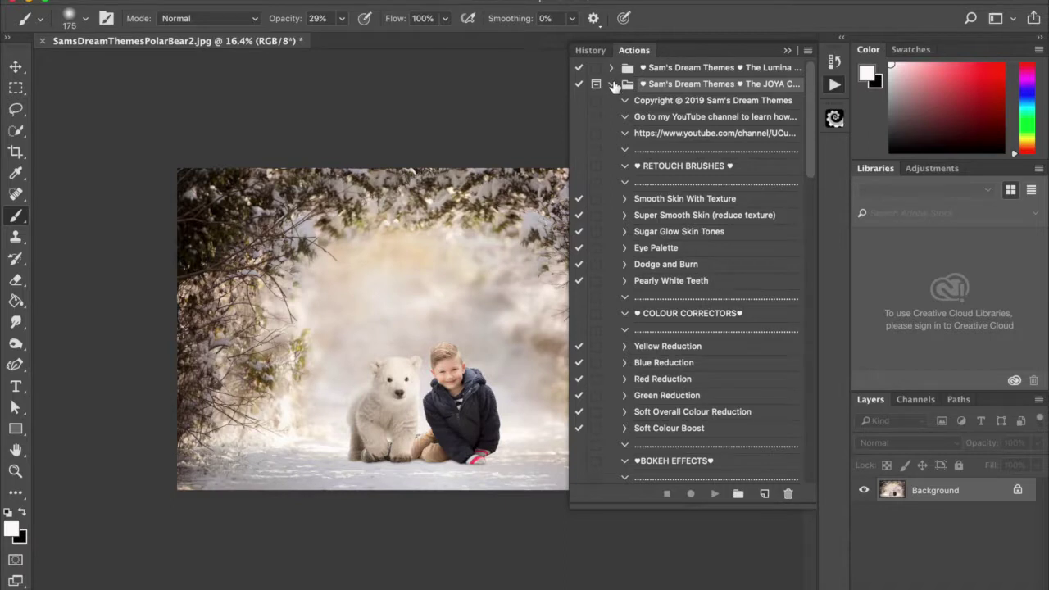
{"action": "scroll", "coordinate": [712, 198], "scroll_direction": "down", "scroll_amount": 3}
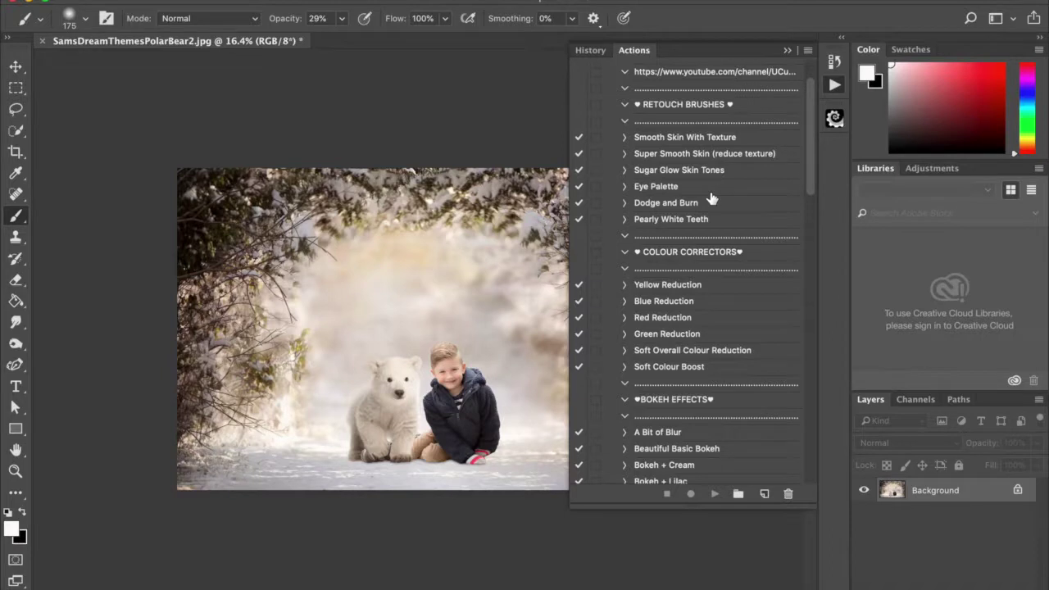
{"action": "left_click", "coordinate": [664, 172]}
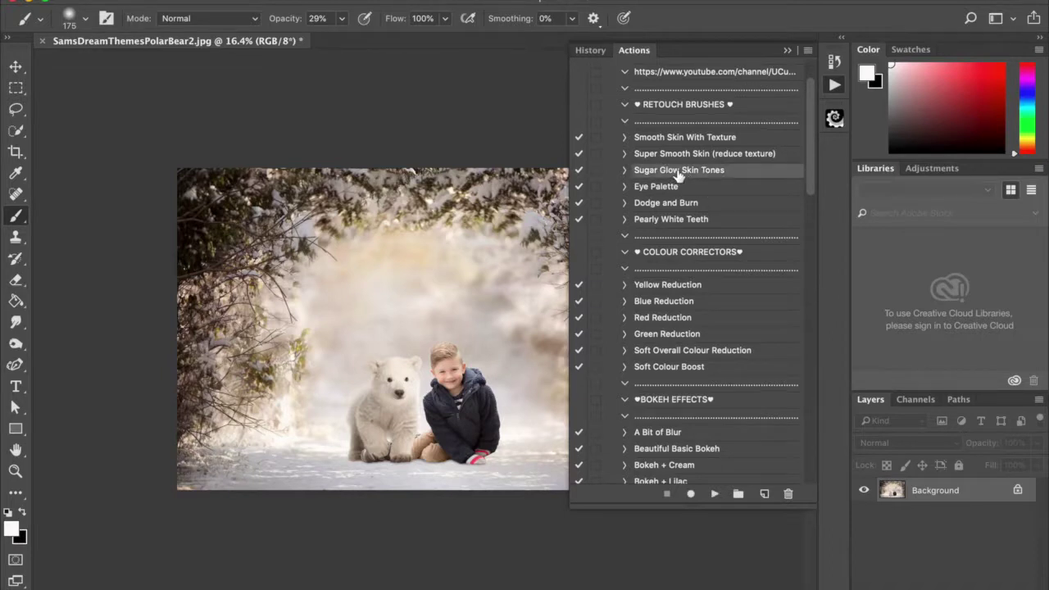
{"action": "left_click", "coordinate": [715, 493]}
{"action": "left_click", "coordinate": [788, 52]}
- Paint on the Pinky Peach mask over the boy's face with a soft white 100 px brush at 43% opacity
{"action": "scroll", "coordinate": [947, 564], "scroll_direction": "down", "scroll_amount": 5}
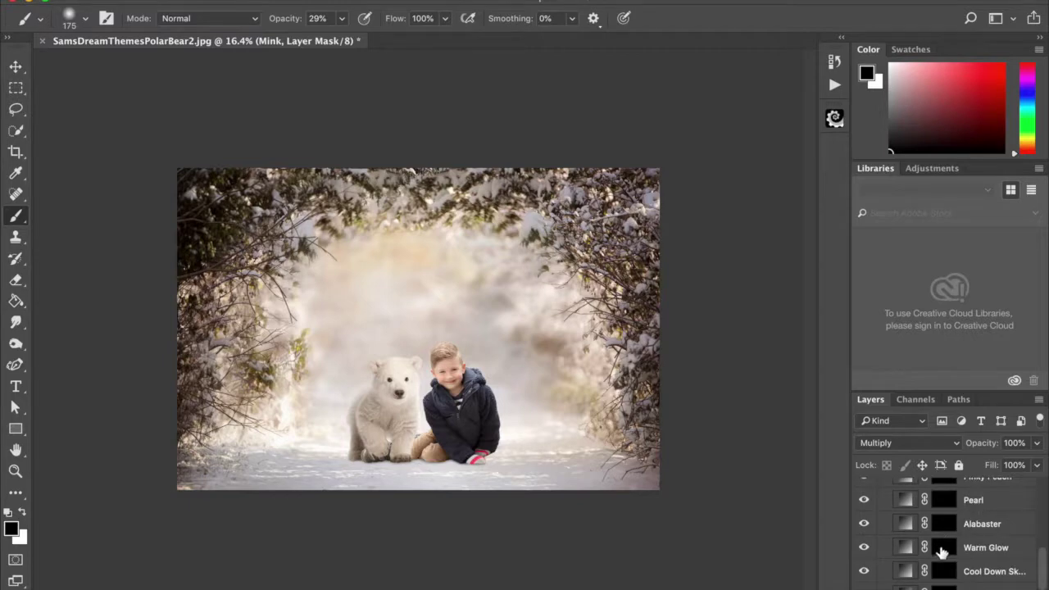
{"action": "scroll", "coordinate": [943, 551], "scroll_direction": "up", "scroll_amount": 2}
{"action": "left_click", "coordinate": [944, 531]}
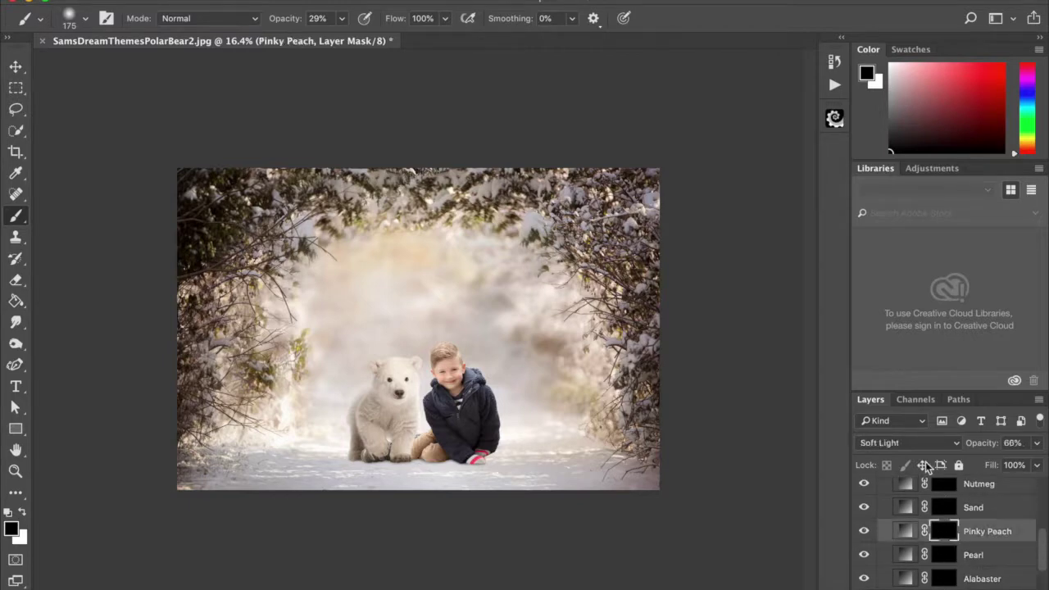
{"action": "scroll", "coordinate": [478, 434], "scroll_direction": "up", "scroll_amount": 5}
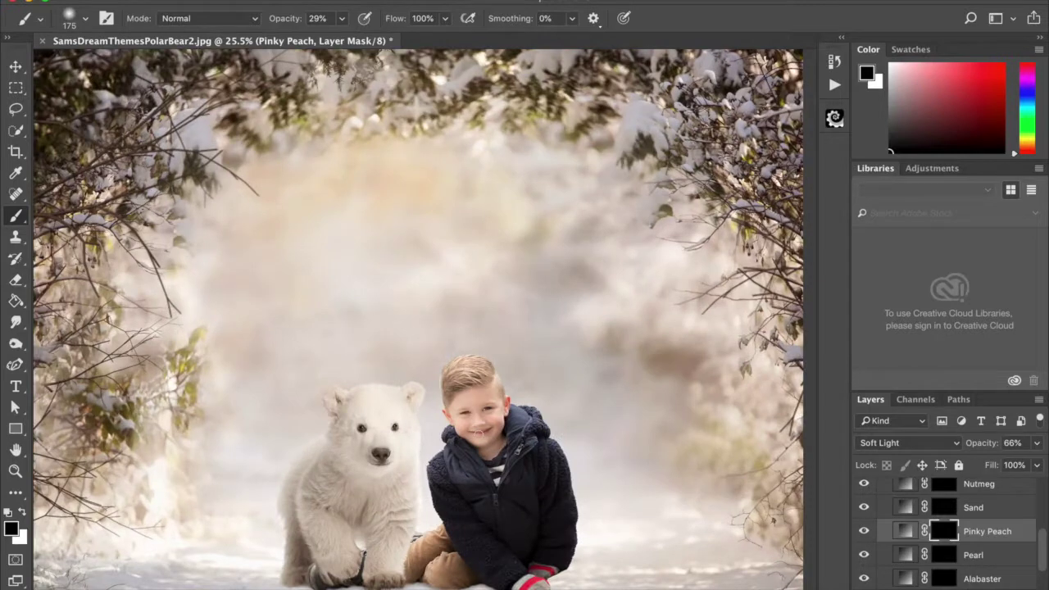
{"action": "scroll", "coordinate": [478, 433], "scroll_direction": "up", "scroll_amount": 4}
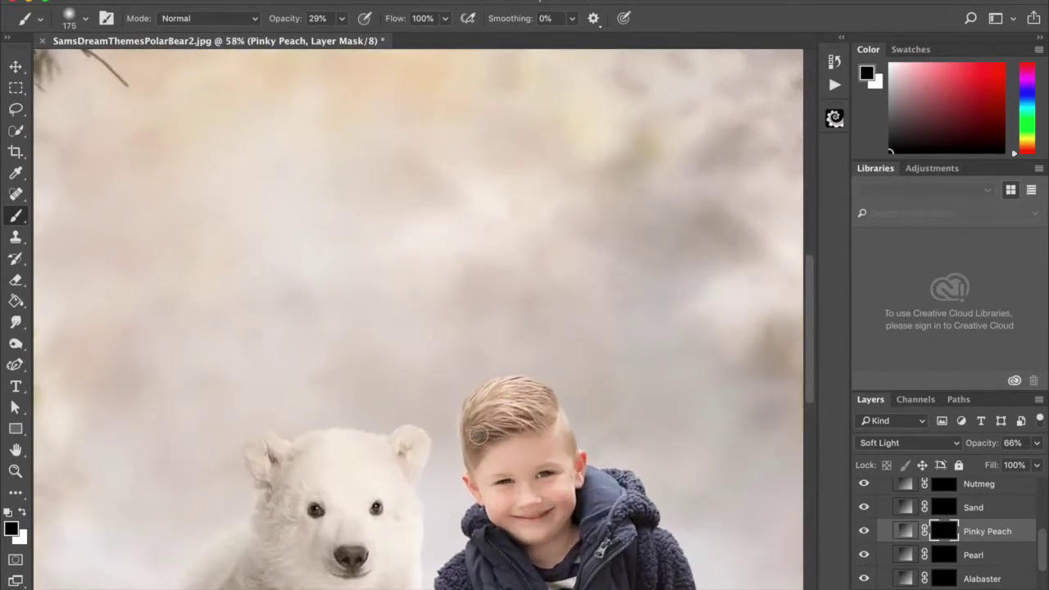
{"action": "scroll", "coordinate": [478, 433], "scroll_direction": "down", "scroll_amount": 5}
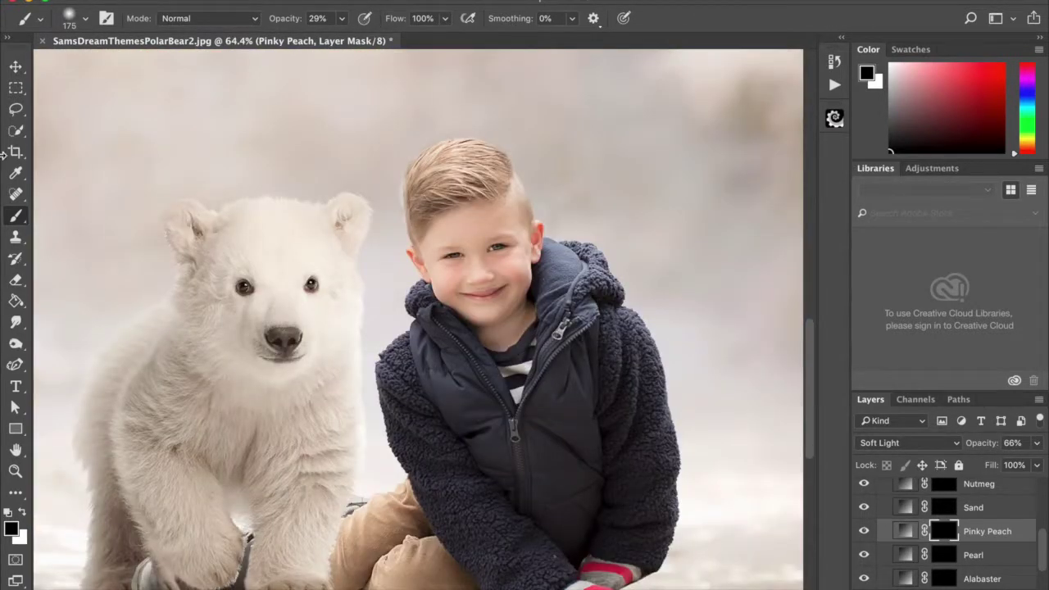
{"action": "left_click", "coordinate": [25, 514]}
{"action": "left_click", "coordinate": [342, 18]}
{"action": "left_click_drag", "start_coordinate": [341, 40], "coordinate": [356, 39]}
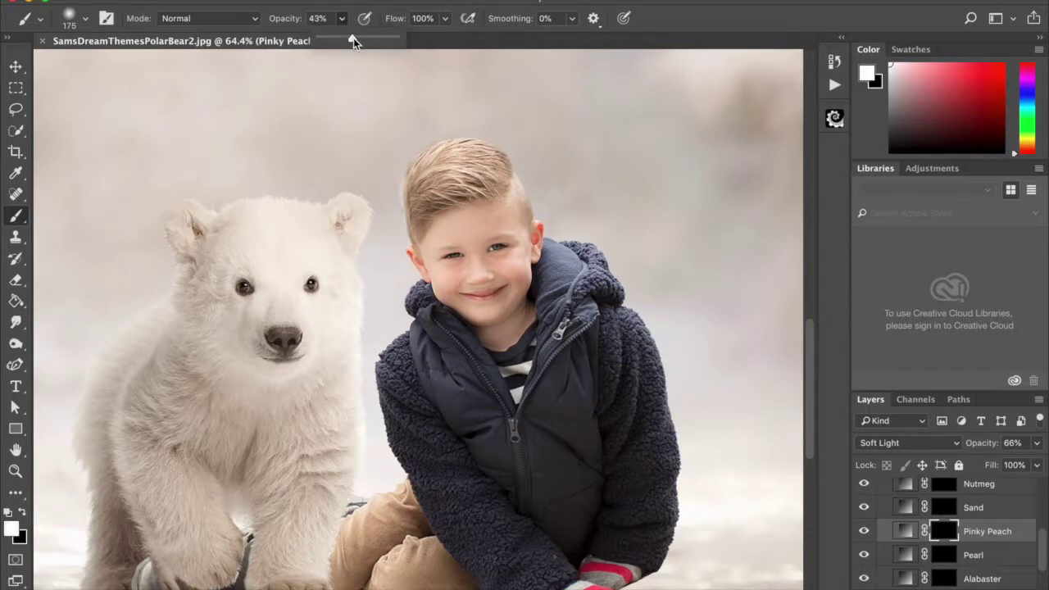
{"action": "left_click", "coordinate": [753, 25]}
{"action": "key", "text": "bracketleft"}
{"action": "key", "text": "bracketleft"}
{"action": "key", "text": "bracketleft"}
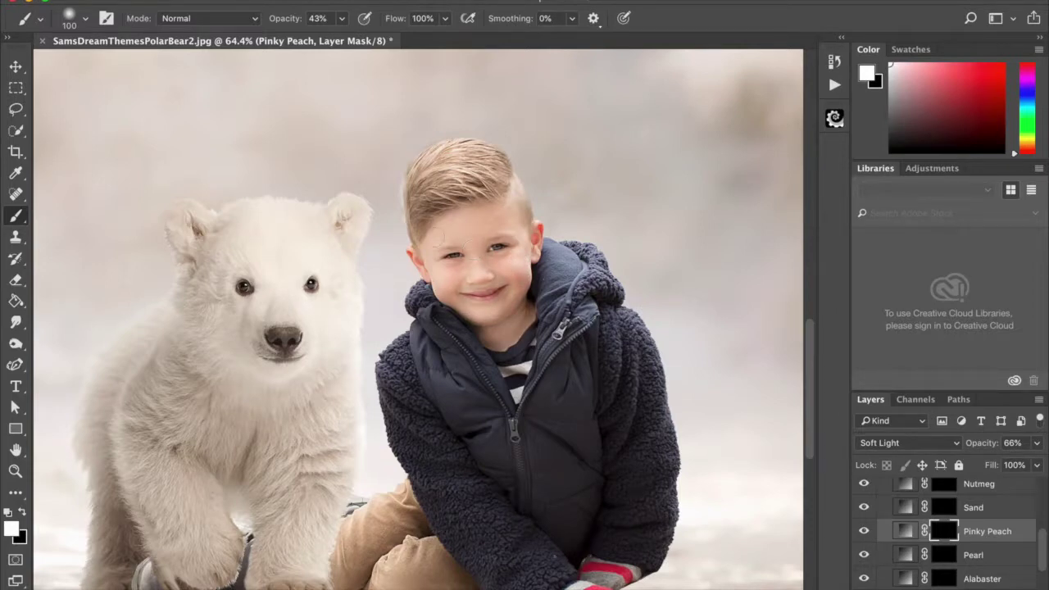
{"action": "scroll", "coordinate": [434, 242], "scroll_direction": "down", "scroll_amount": 3}
{"action": "scroll", "coordinate": [435, 242], "scroll_direction": "up", "scroll_amount": 2}
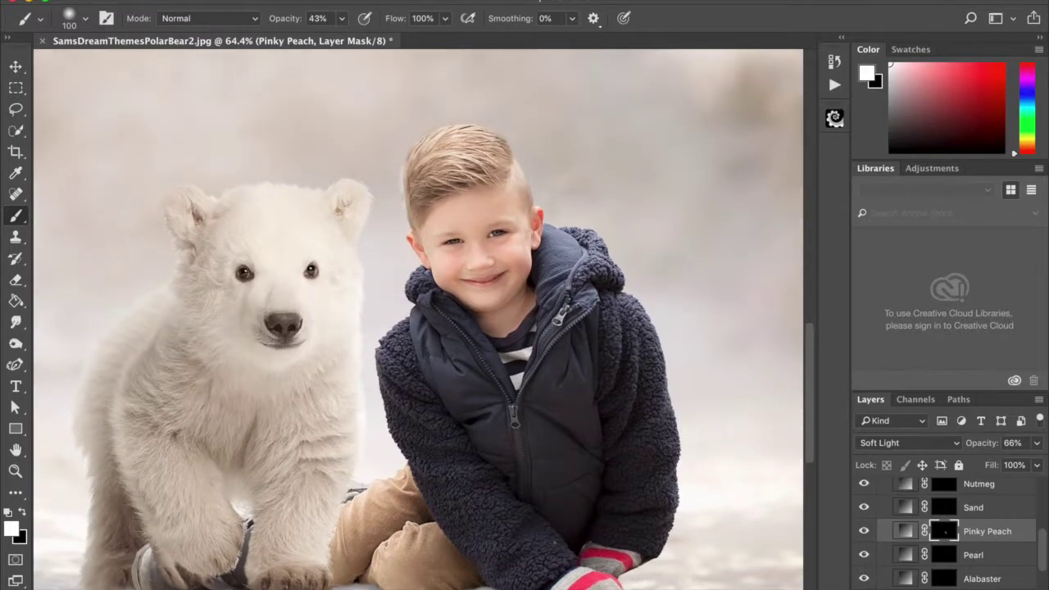
- Paint on the Warm Glow mask over the boy's face with a white brush, starting at 90 px and reducing it for finer areas
{"action": "scroll", "coordinate": [946, 523], "scroll_direction": "down", "scroll_amount": 3}
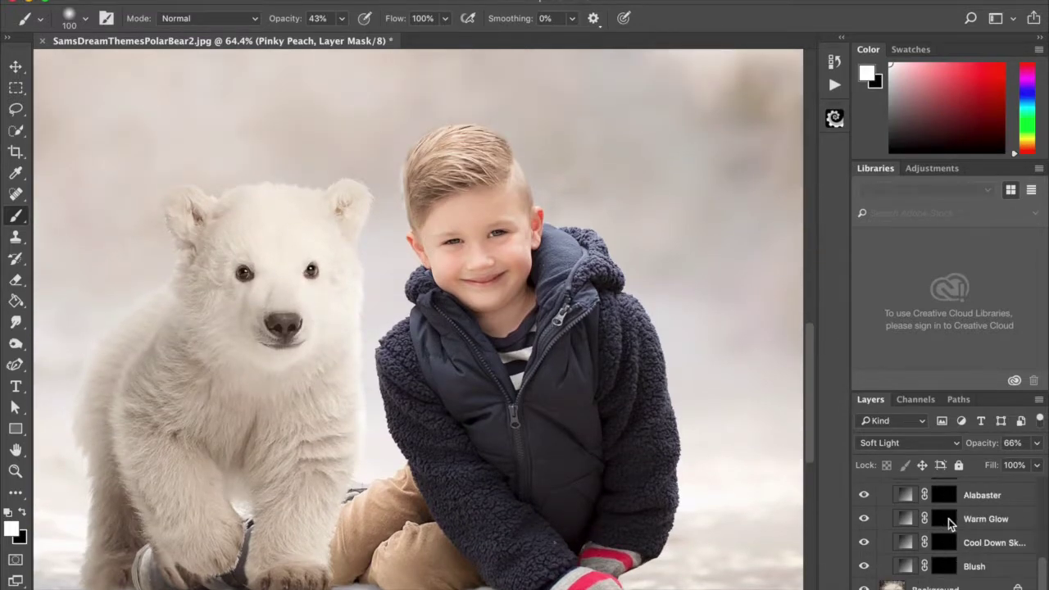
{"action": "left_click", "coordinate": [949, 519]}
{"action": "key", "text": "bracketleft"}
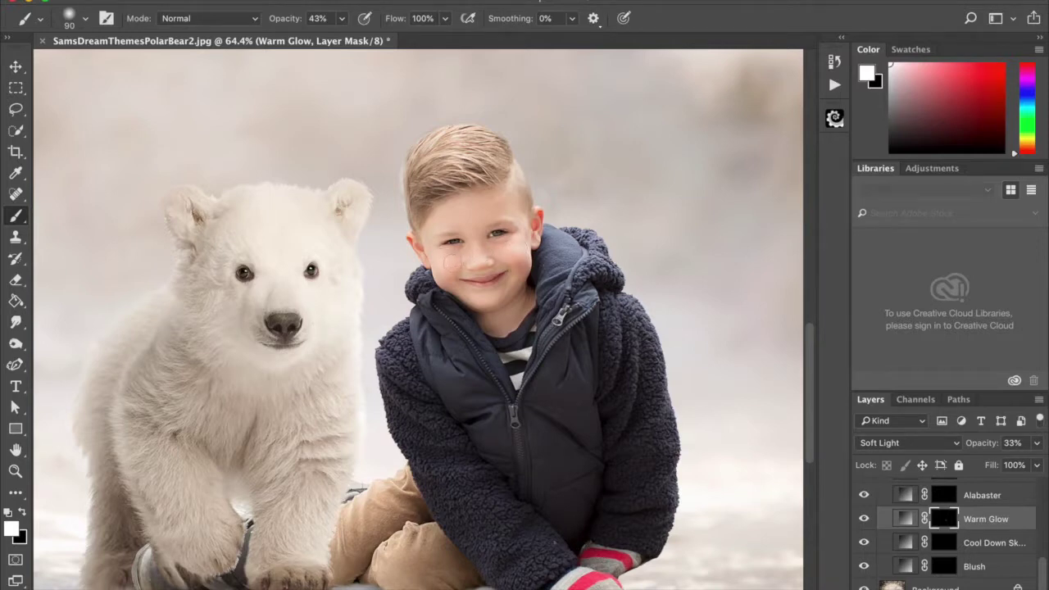
{"action": "key", "text": "bracketleft"}
{"action": "key", "text": "bracketleft"}
{"action": "key", "text": "bracketleft"}
{"action": "key", "text": "bracketleft"}
{"action": "key", "text": "bracketleft"}
{"action": "key", "text": "bracketright"}
{"action": "key", "text": "bracketright"}
- Paint on the Blush mask over the boy's face with an enlarged white brush, and compare the layer shown and hidden
{"action": "left_click", "coordinate": [947, 567]}
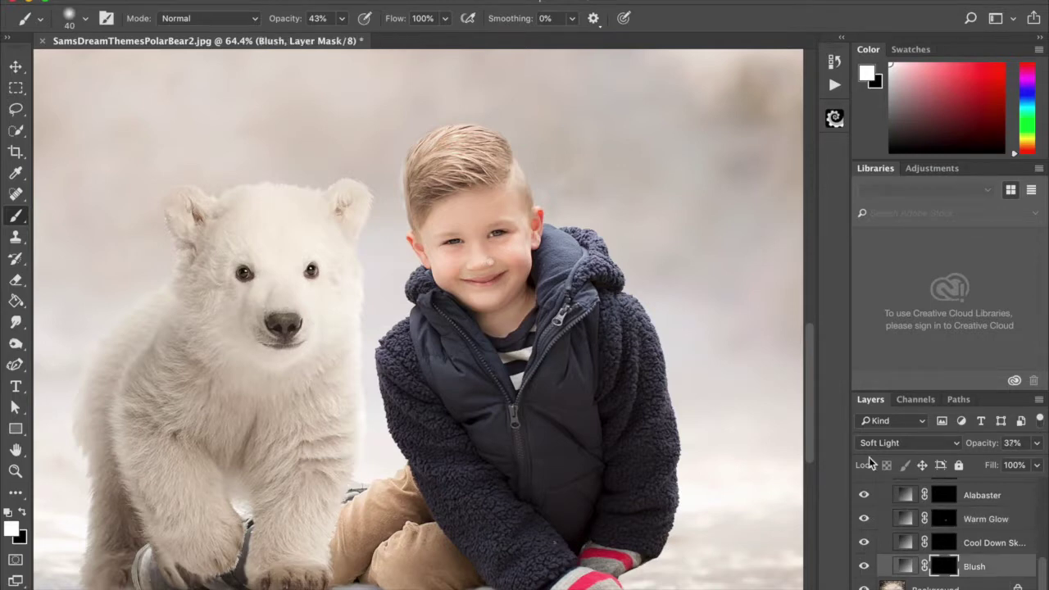
{"action": "key", "text": "bracketright"}
{"action": "key", "text": "bracketright"}
{"action": "key", "text": "bracketright"}
{"action": "key", "text": "bracketright"}
{"action": "left_click", "coordinate": [864, 567]}
{"action": "left_click", "coordinate": [864, 567]}
{"action": "left_click", "coordinate": [864, 567]}
{"action": "left_click", "coordinate": [864, 567]}
- Paint on the Macchiato mask over the boy's skin with a white 70 px brush, reducing it to 35 px for smaller areas
{"action": "scroll", "coordinate": [947, 521], "scroll_direction": "up", "scroll_amount": 3}
{"action": "left_click", "coordinate": [944, 522]}
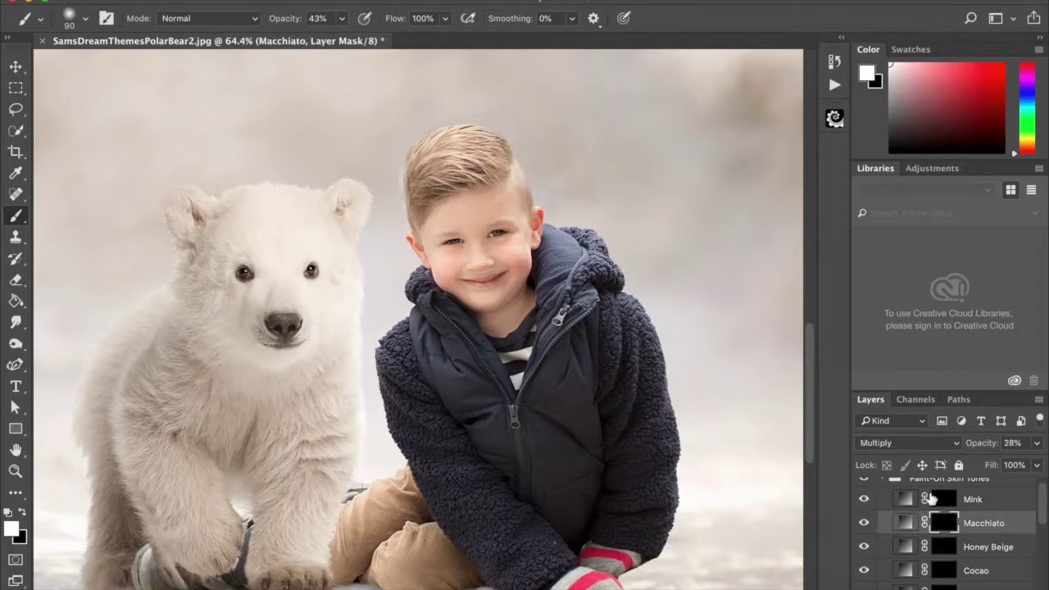
{"action": "key", "text": "bracketleft"}
{"action": "key", "text": "bracketleft"}
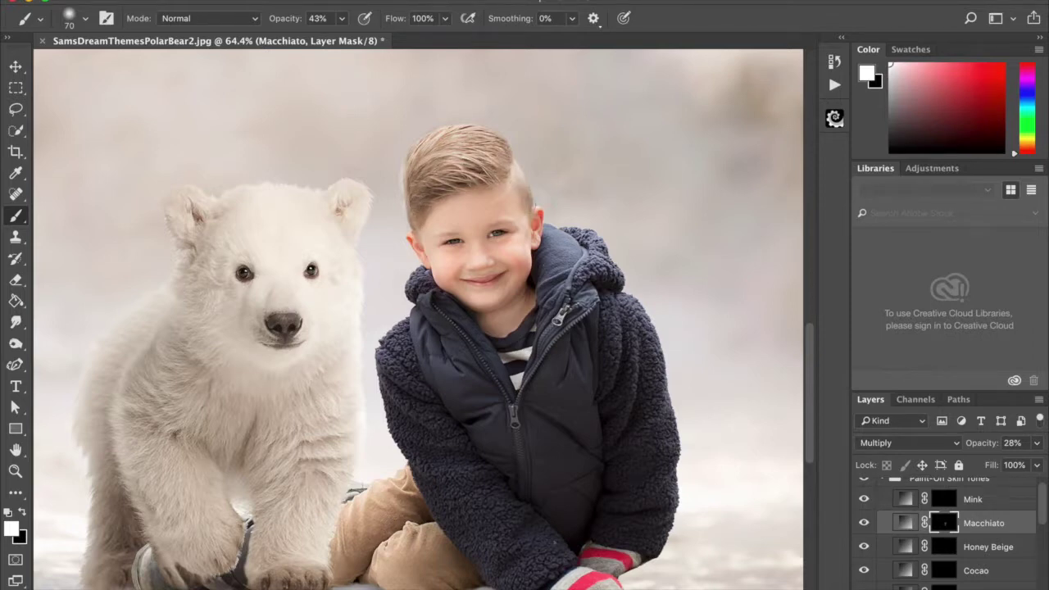
{"action": "key", "text": "bracketleft"}
{"action": "key", "text": "bracketleft"}
{"action": "key", "text": "bracketleft"}
- Compare the whole picture with the Paint-On Skin Tones group shown and hidden, and flatten the image
{"action": "scroll", "coordinate": [500, 444], "scroll_direction": "down", "scroll_amount": 5}
{"action": "scroll", "coordinate": [502, 442], "scroll_direction": "down", "scroll_amount": 5}
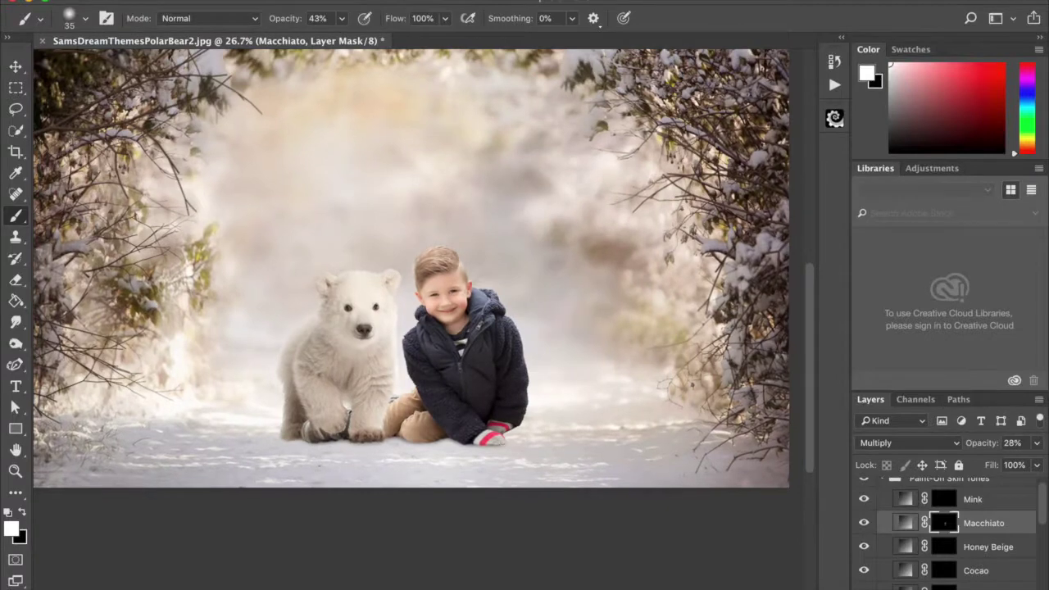
{"action": "scroll", "coordinate": [808, 493], "scroll_direction": "down", "scroll_amount": 1}
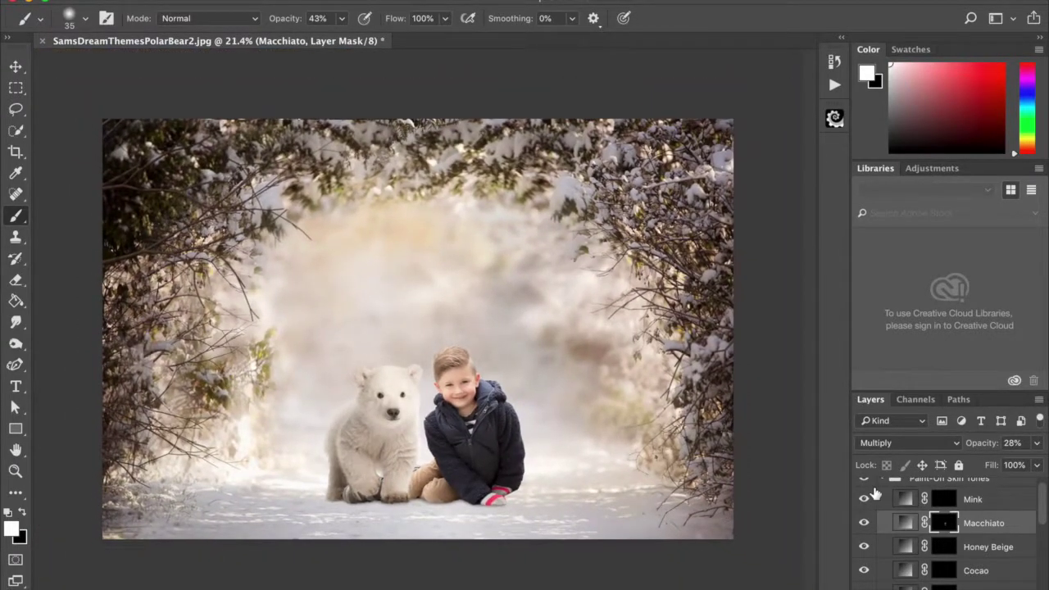
{"action": "scroll", "coordinate": [876, 493], "scroll_direction": "up", "scroll_amount": 1}
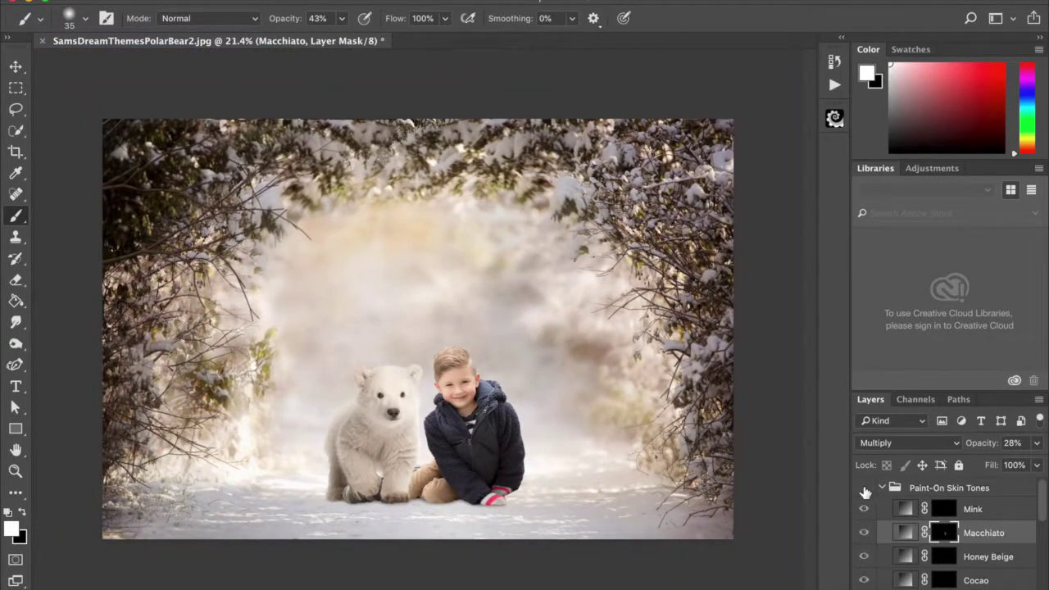
{"action": "left_click", "coordinate": [864, 489]}
{"action": "left_click", "coordinate": [864, 489]}
{"action": "left_click", "coordinate": [864, 489]}
{"action": "left_click", "coordinate": [270, 2]}
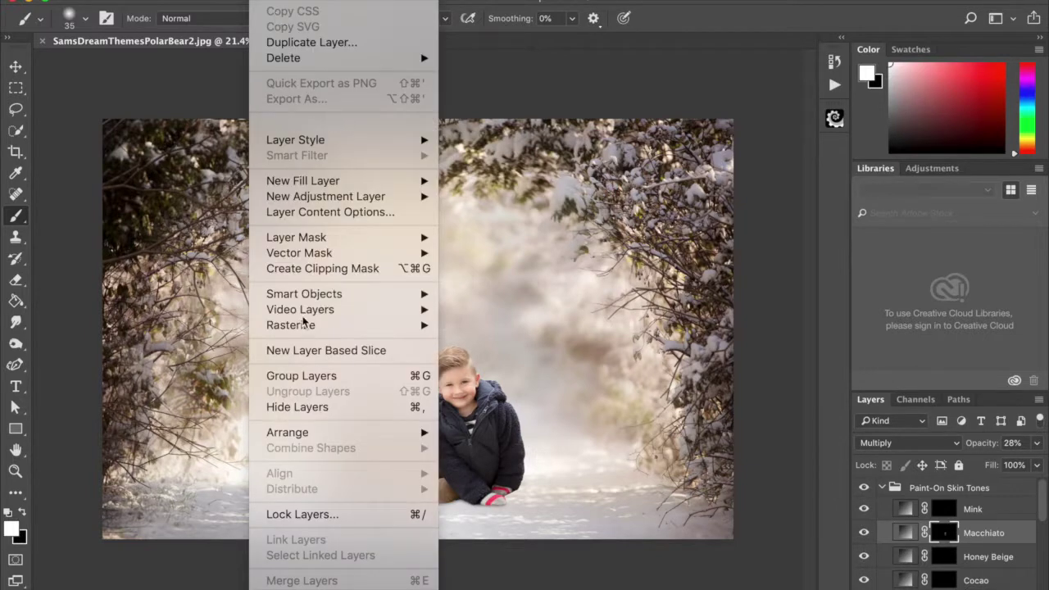
{"action": "left_click", "coordinate": [497, 529]}
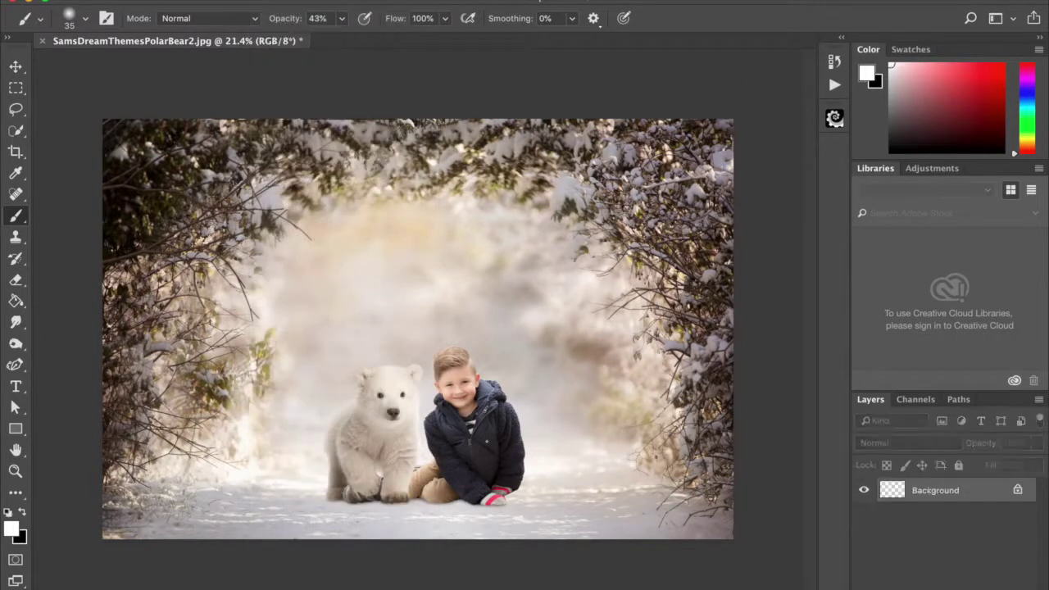
- Run the Dodge and Burn retouch action and expand the resulting layer group
{"action": "left_click_drag", "start_coordinate": [541, 289], "coordinate": [578, 282]}
{"action": "left_click_drag", "start_coordinate": [443, 430], "coordinate": [496, 329]}
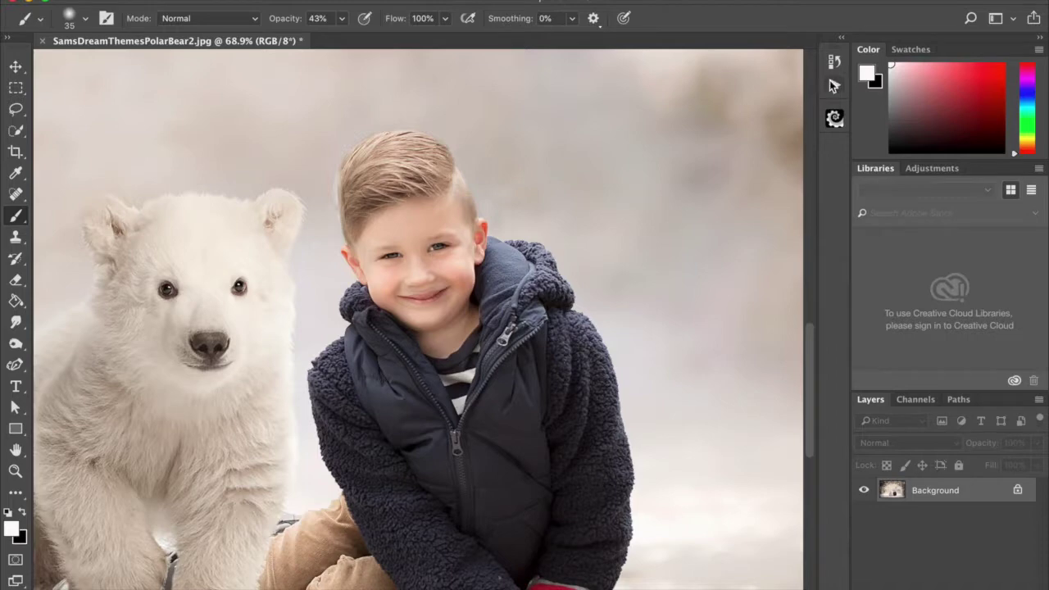
{"action": "left_click", "coordinate": [834, 85]}
{"action": "left_click", "coordinate": [680, 191]}
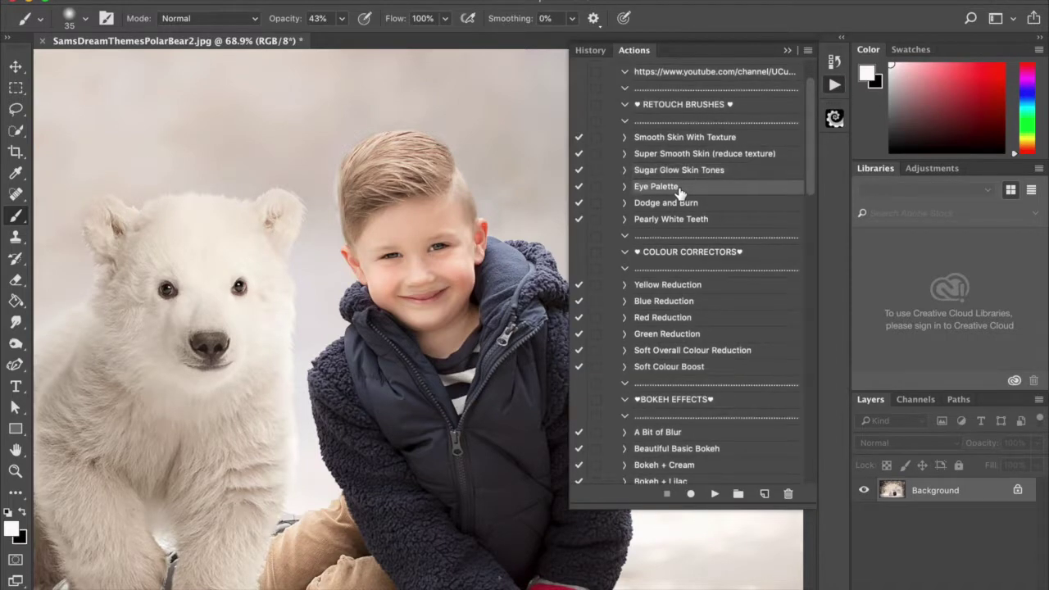
{"action": "left_click", "coordinate": [671, 222]}
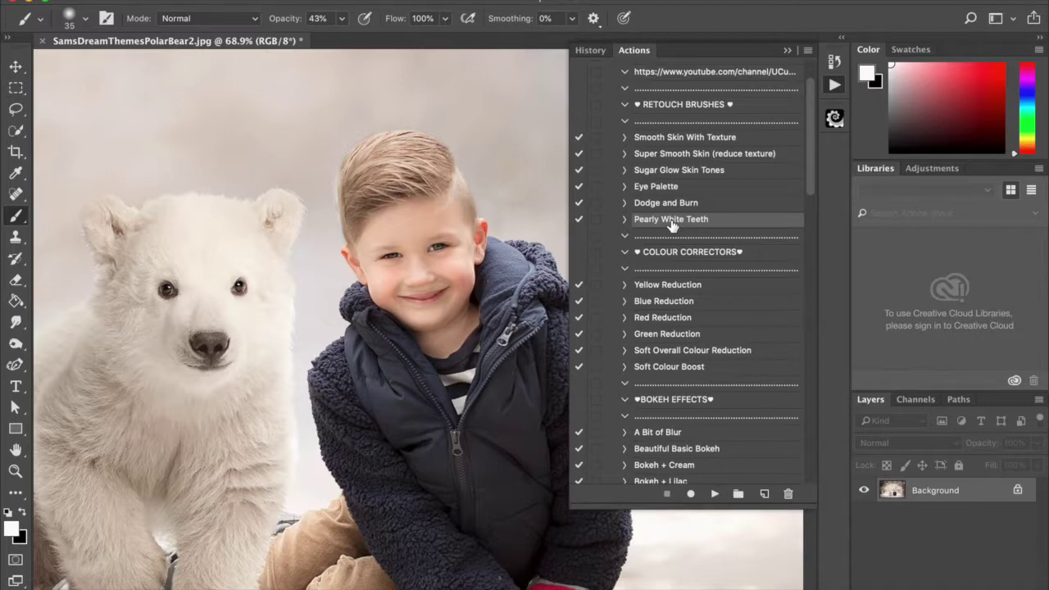
{"action": "left_click", "coordinate": [668, 204]}
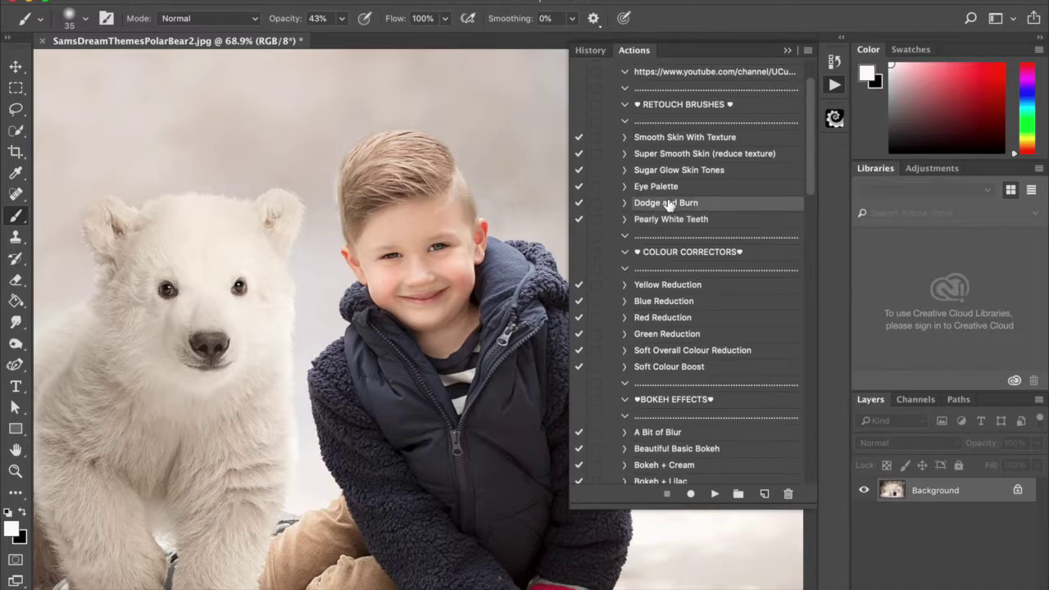
{"action": "left_click", "coordinate": [713, 496]}
{"action": "left_click", "coordinate": [787, 50]}
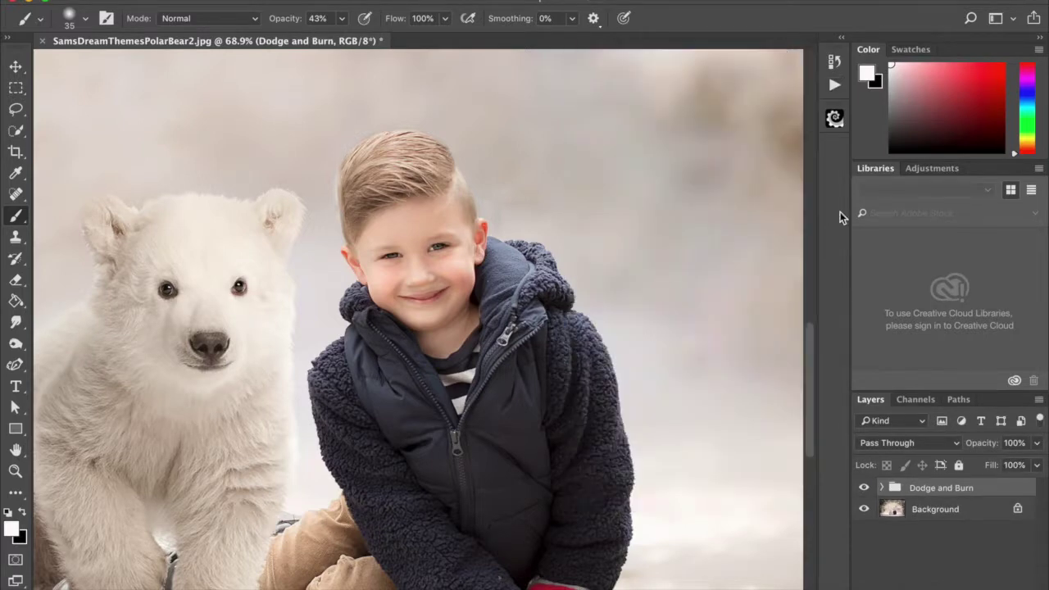
{"action": "left_click", "coordinate": [882, 488]}
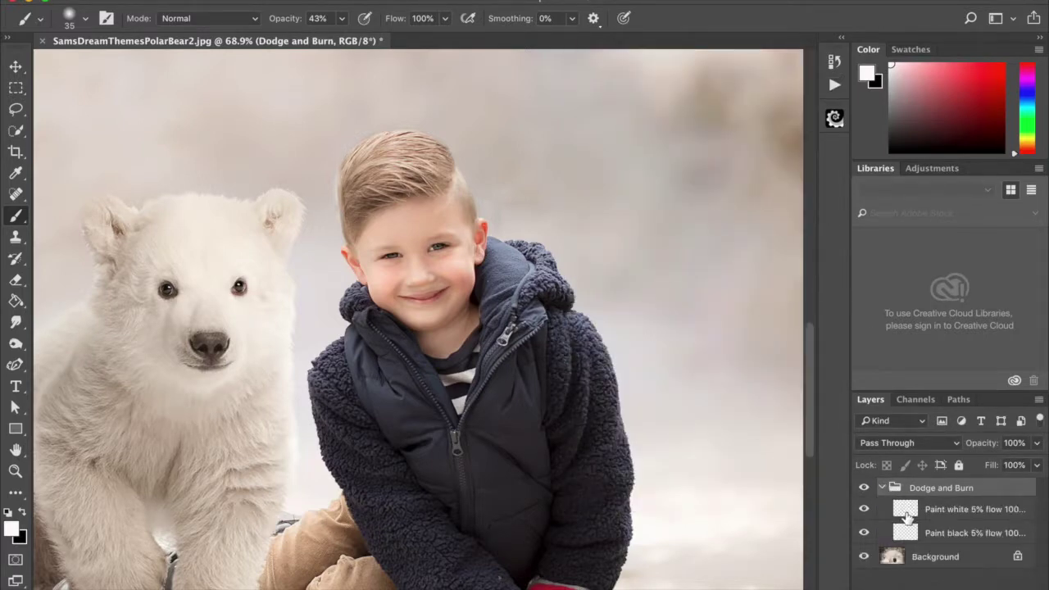
- Select the Paint black layer and set the brush to 5% flow, 100% opacity and black foreground colour
{"action": "left_click", "coordinate": [908, 533]}
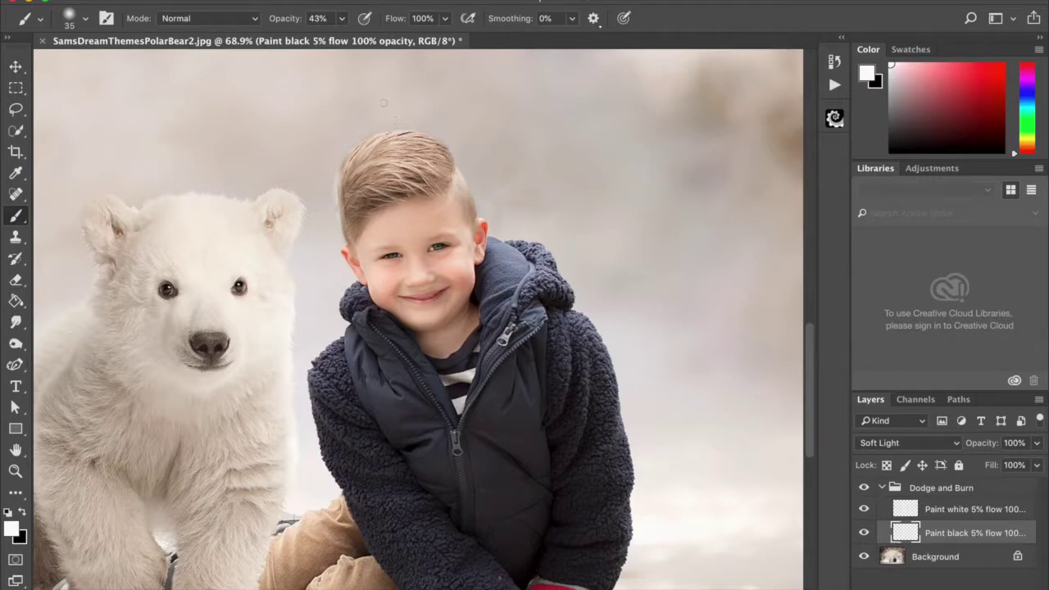
{"action": "left_click", "coordinate": [445, 18]}
{"action": "left_click_drag", "start_coordinate": [450, 39], "coordinate": [384, 39]}
{"action": "left_click", "coordinate": [342, 18]}
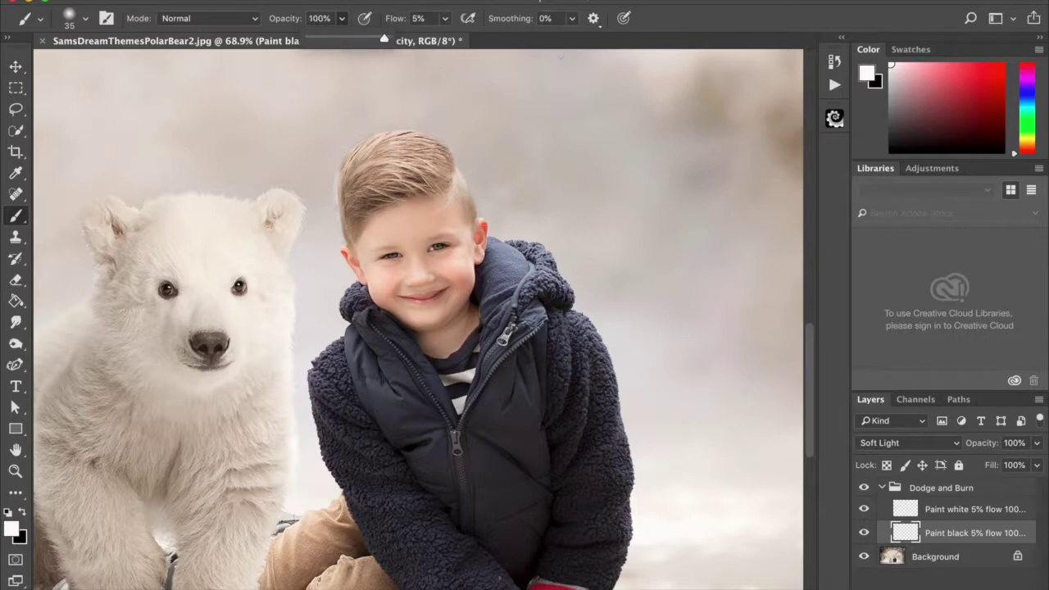
{"action": "left_click", "coordinate": [706, 32]}
{"action": "scroll", "coordinate": [418, 320], "scroll_direction": "down", "scroll_amount": 3}
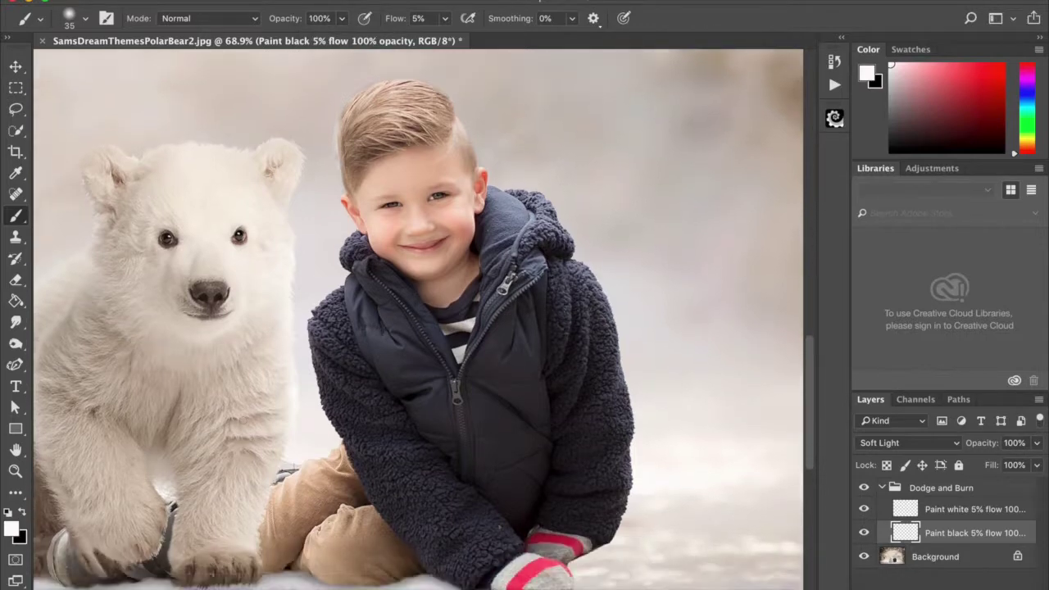
{"action": "left_click", "coordinate": [23, 514]}
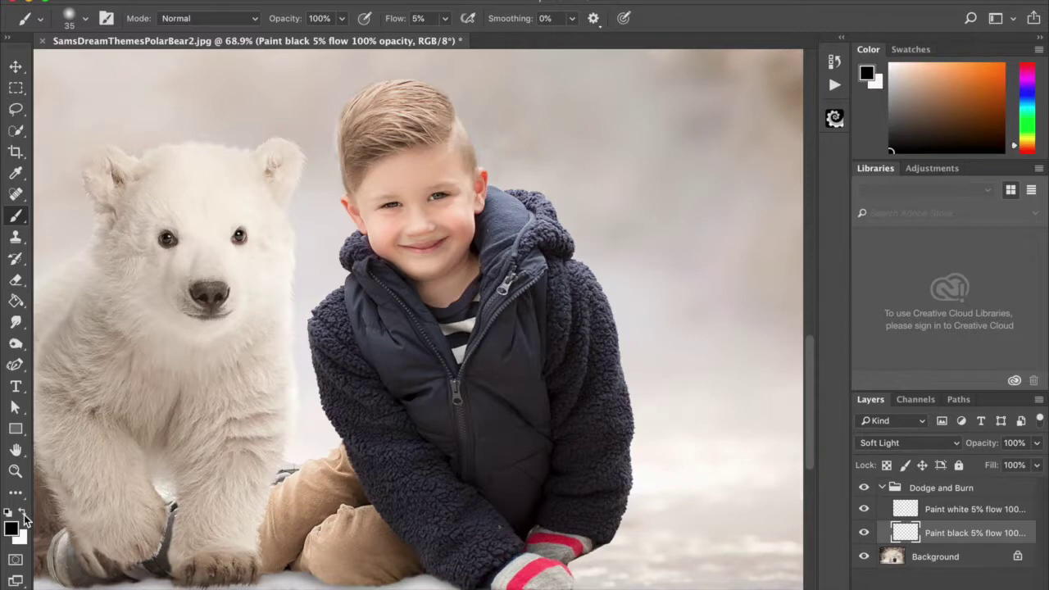
- Burn the shadow areas of the boy and the bear with the black brush enlarged to 90 px
{"action": "scroll", "coordinate": [389, 305], "scroll_direction": "up", "scroll_amount": 1}
{"action": "key", "text": "bracketright"}
{"action": "key", "text": "bracketright"}
{"action": "key", "text": "bracketright"}
{"action": "key", "text": "bracketright"}
{"action": "key", "text": "bracketright"}
{"action": "key", "text": "bracketright"}
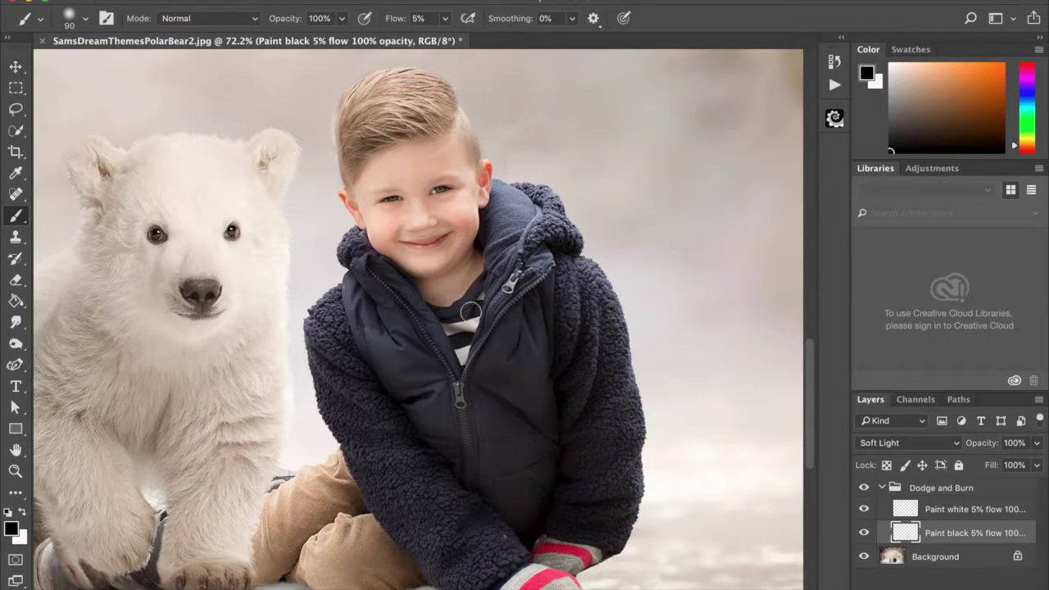
{"action": "scroll", "coordinate": [464, 351], "scroll_direction": "down", "scroll_amount": 5}
{"action": "scroll", "coordinate": [464, 351], "scroll_direction": "left", "scroll_amount": 3}
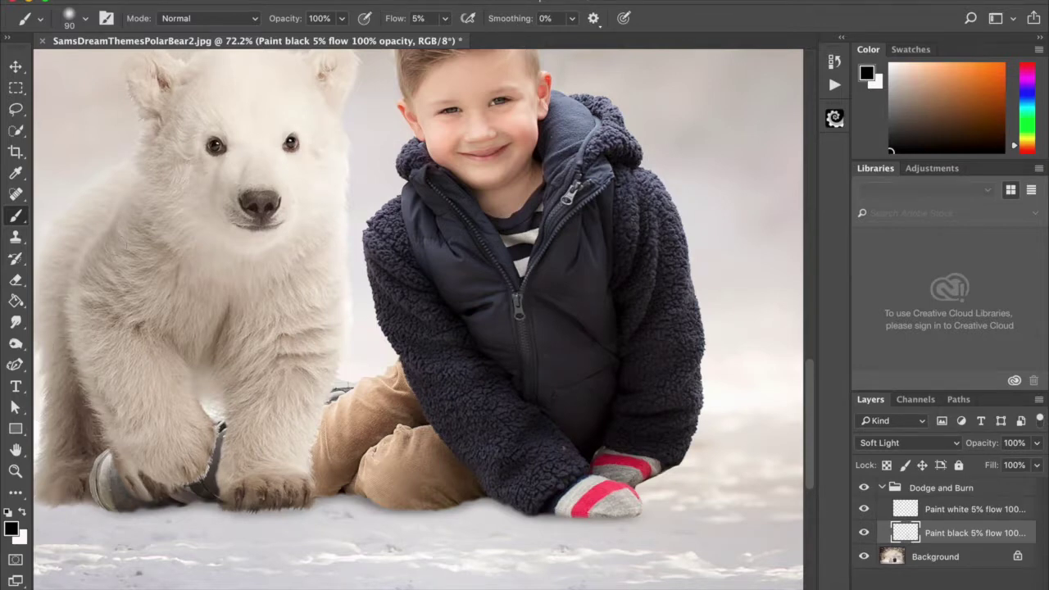
{"action": "left_click_drag", "start_coordinate": [105, 262], "coordinate": [97, 288]}
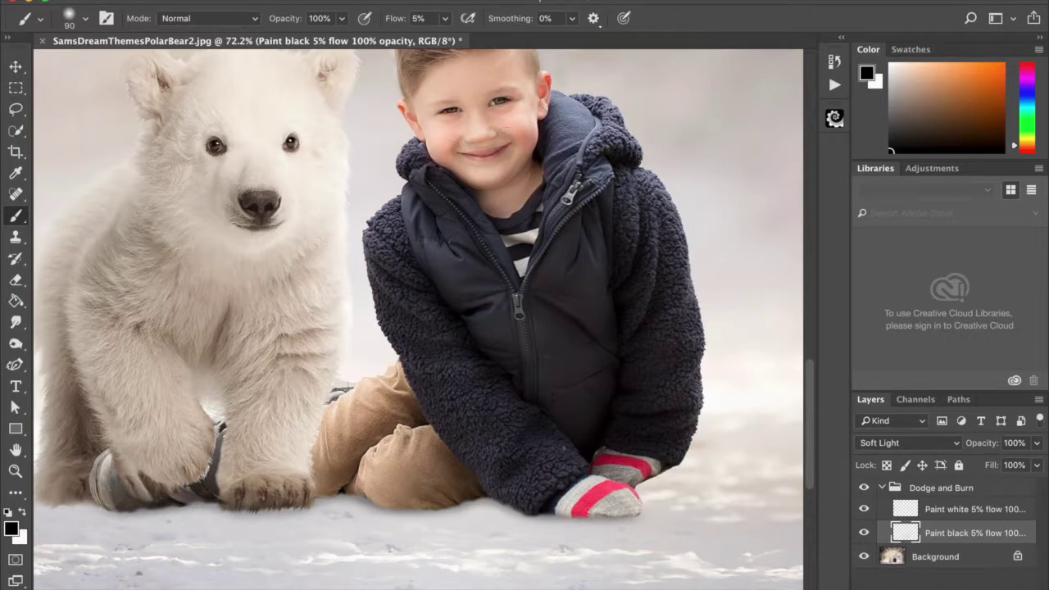
- Enlarge the black brush to 200 px for burning broader areas across the whole picture
{"action": "scroll", "coordinate": [538, 143], "scroll_direction": "down", "scroll_amount": 4}
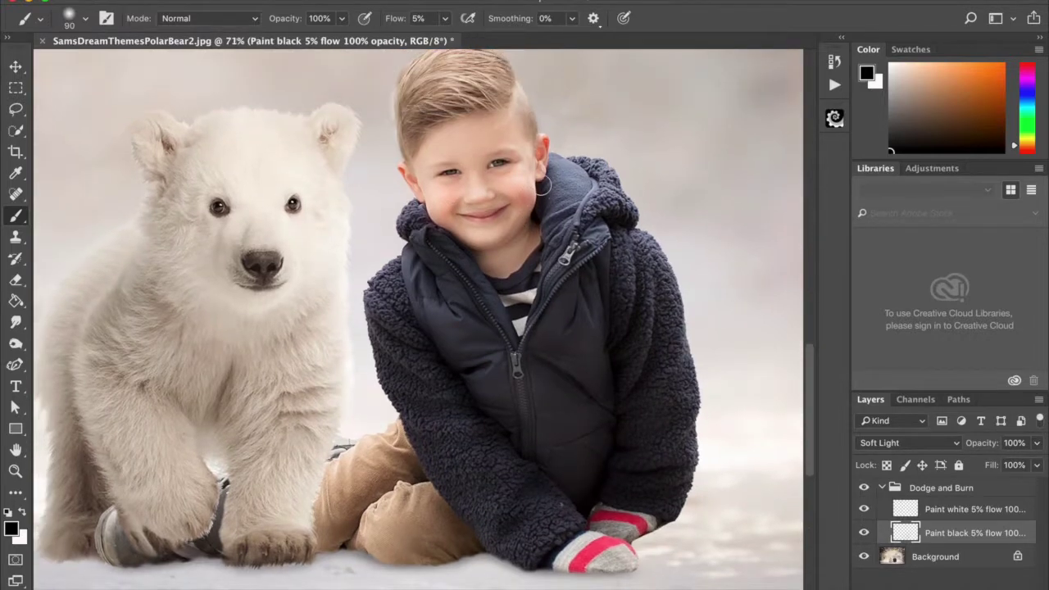
{"action": "scroll", "coordinate": [418, 311], "scroll_direction": "down", "scroll_amount": 4}
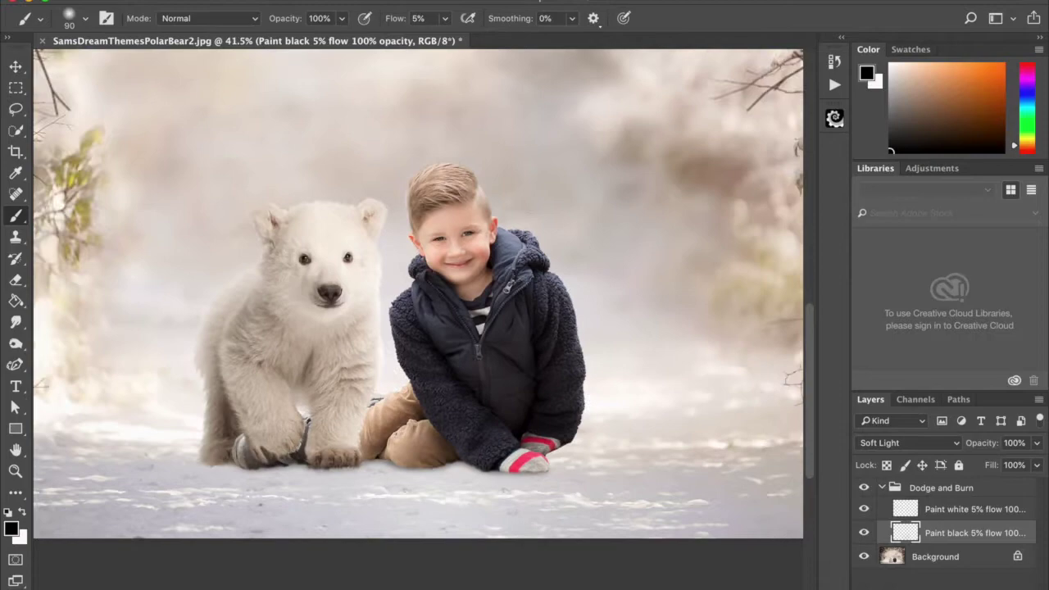
{"action": "scroll", "coordinate": [541, 175], "scroll_direction": "down", "scroll_amount": 2}
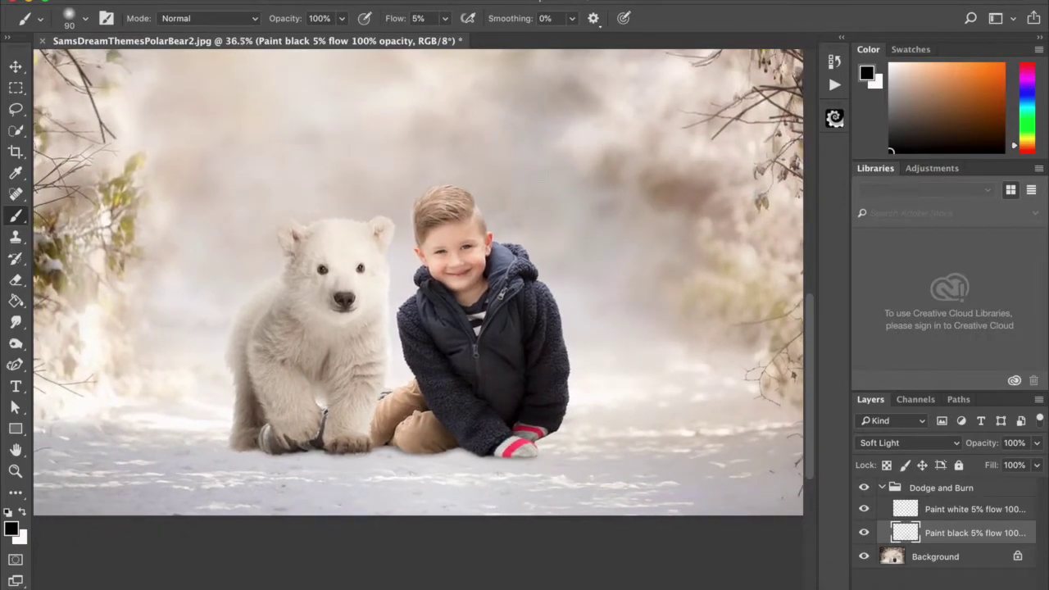
{"action": "scroll", "coordinate": [541, 174], "scroll_direction": "down", "scroll_amount": 2}
{"action": "scroll", "coordinate": [541, 174], "scroll_direction": "down", "scroll_amount": 3}
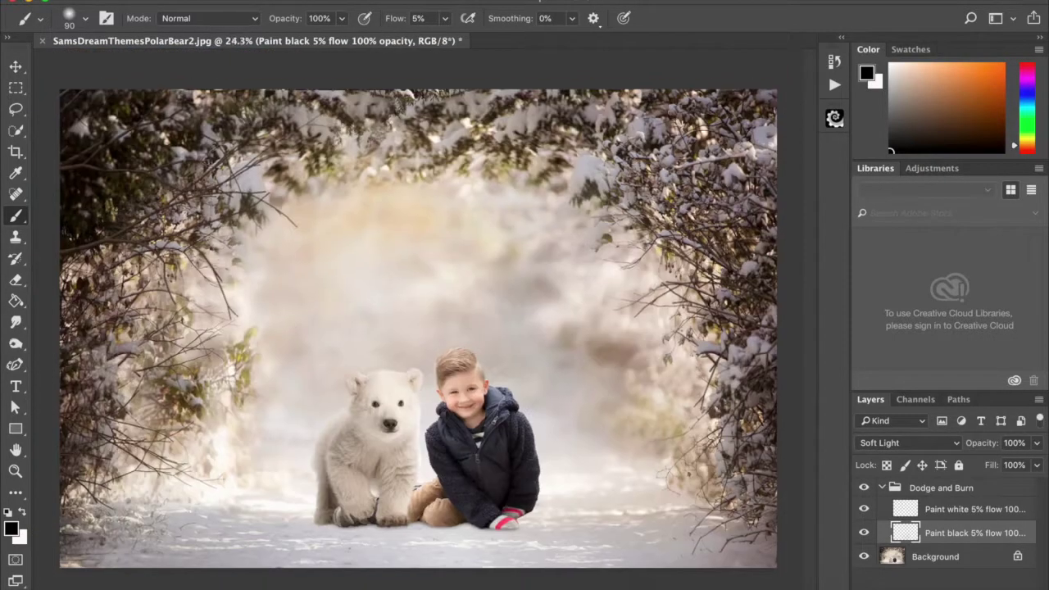
{"action": "scroll", "coordinate": [541, 175], "scroll_direction": "up", "scroll_amount": 3}
{"action": "scroll", "coordinate": [542, 175], "scroll_direction": "up", "scroll_amount": 1}
{"action": "key", "text": "bracketright"}
{"action": "key", "text": "bracketright"}
{"action": "key", "text": "bracketright"}
{"action": "key", "text": "bracketright"}
{"action": "key", "text": "bracketright"}
{"action": "key", "text": "bracketright"}
{"action": "key", "text": "bracketright"}
{"action": "key", "text": "bracketleft"}
{"action": "key", "text": "bracketleft"}
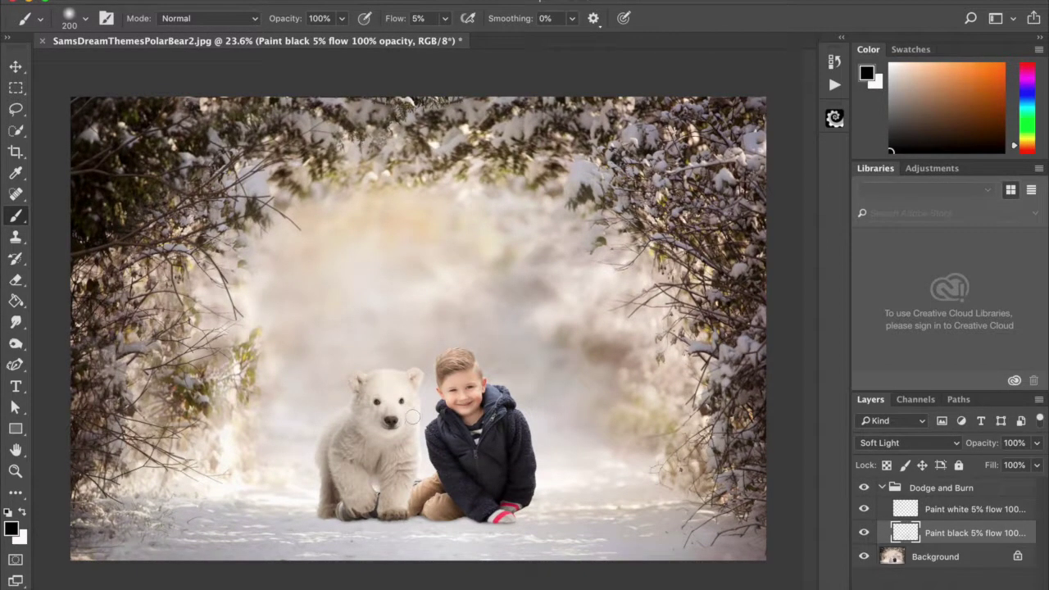
- Dodge the highlights on the Paint white layer with a white 150 px brush, reducing it to 90 px
{"action": "left_click", "coordinate": [910, 509]}
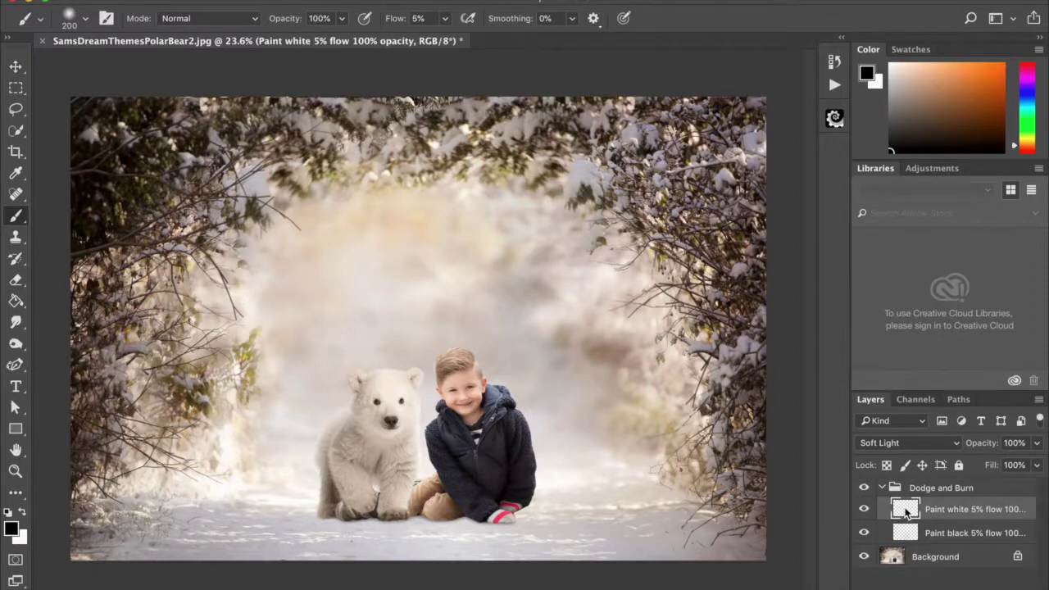
{"action": "left_click", "coordinate": [23, 512]}
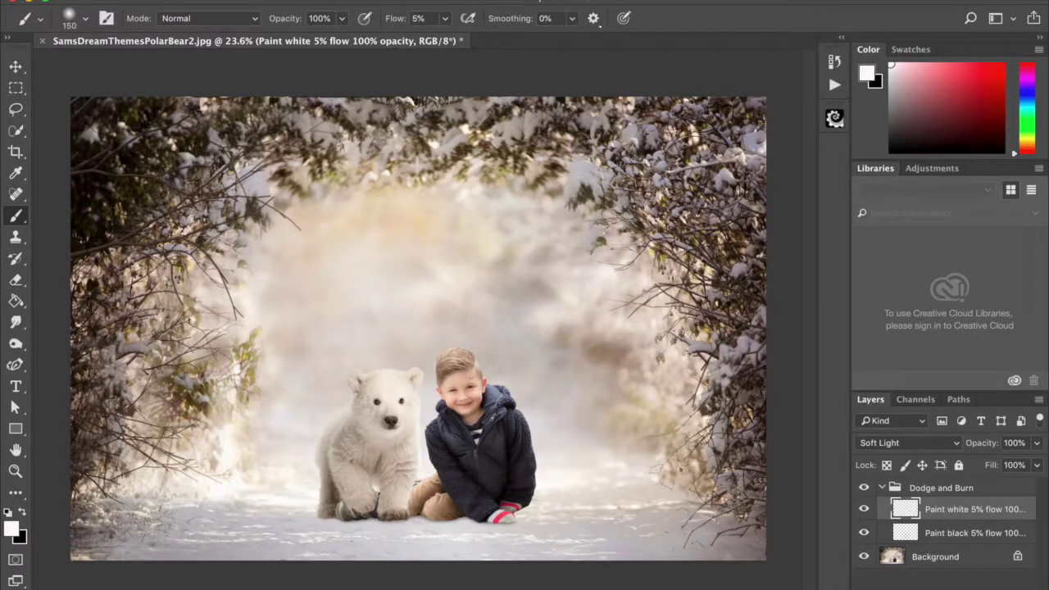
{"action": "key", "text": "bracketleft"}
{"action": "key", "text": "bracketleft"}
- Compare the picture with the Dodge and Burn group shown and hidden, and flatten the image
{"action": "left_click", "coordinate": [865, 487]}
{"action": "left_click", "coordinate": [864, 488]}
{"action": "left_click", "coordinate": [864, 488]}
{"action": "left_click", "coordinate": [865, 489]}
{"action": "left_click", "coordinate": [864, 489]}
{"action": "left_click", "coordinate": [865, 488]}
{"action": "left_click", "coordinate": [865, 489]}
{"action": "key", "text": "ctrl+minus"}
{"action": "key", "text": "ctrl+minus"}
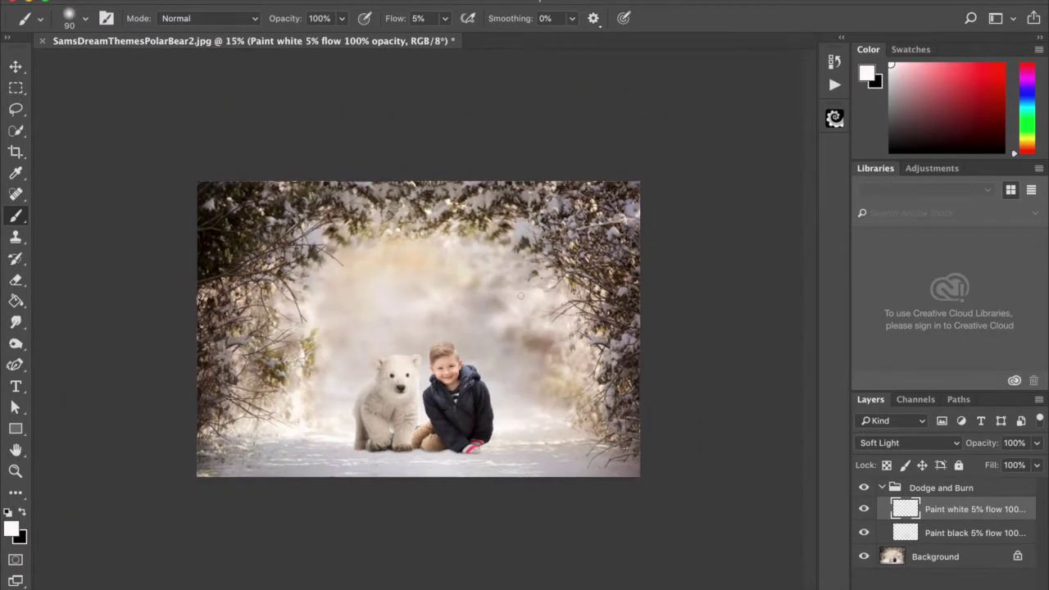
{"action": "scroll", "coordinate": [521, 296], "scroll_direction": "up", "scroll_amount": 5}
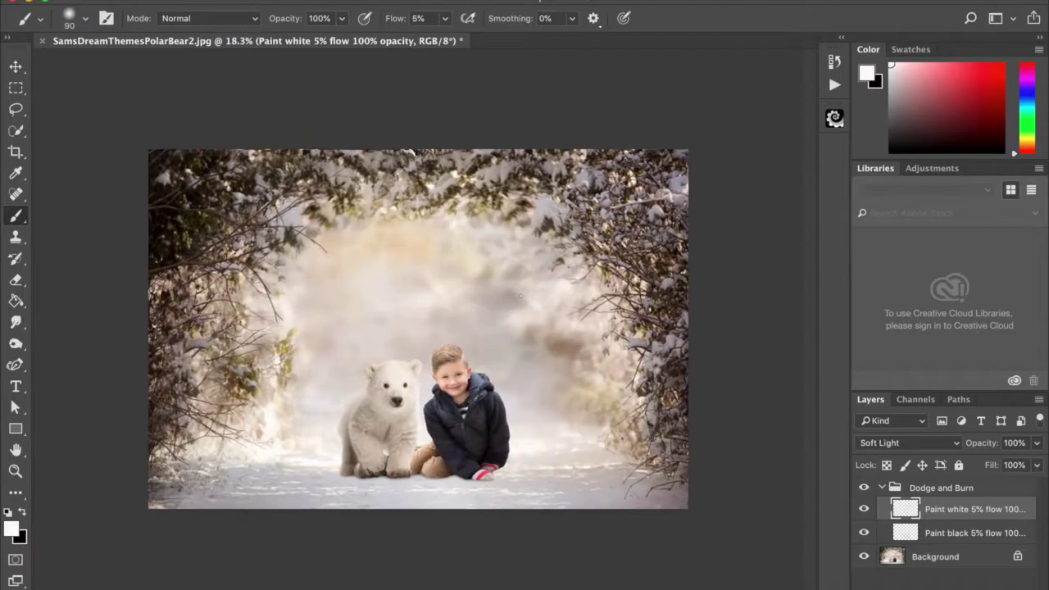
{"action": "scroll", "coordinate": [520, 296], "scroll_direction": "down", "scroll_amount": 2}
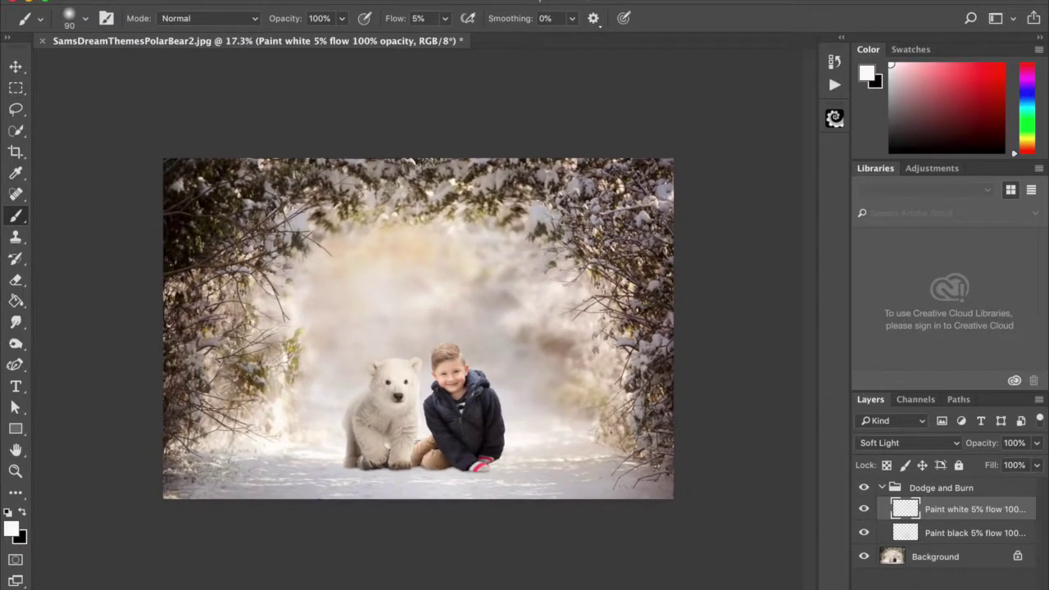
{"action": "left_click", "coordinate": [261, 0]}
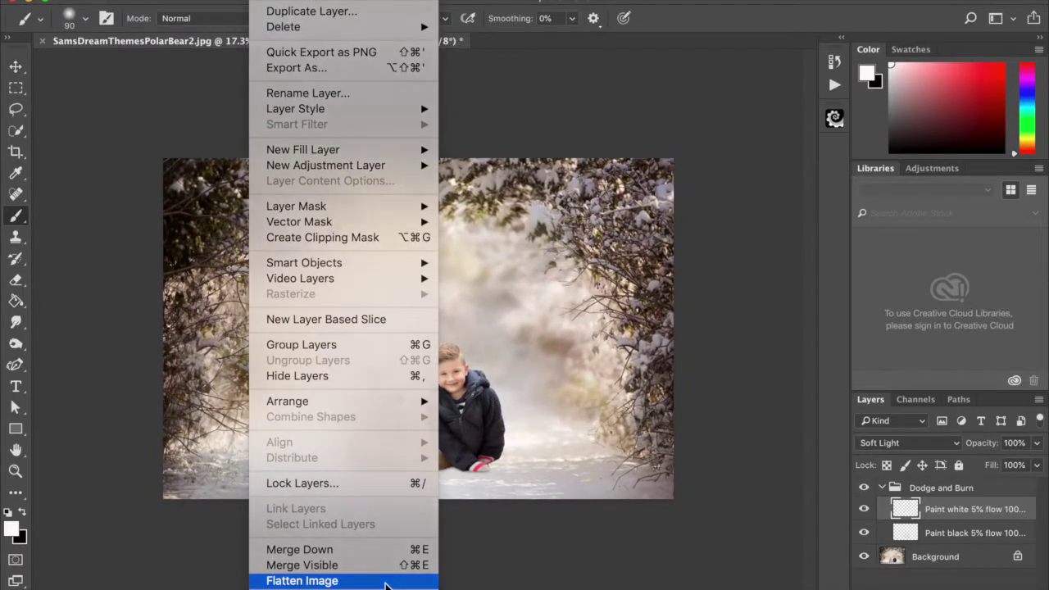
{"action": "left_click", "coordinate": [385, 580]}
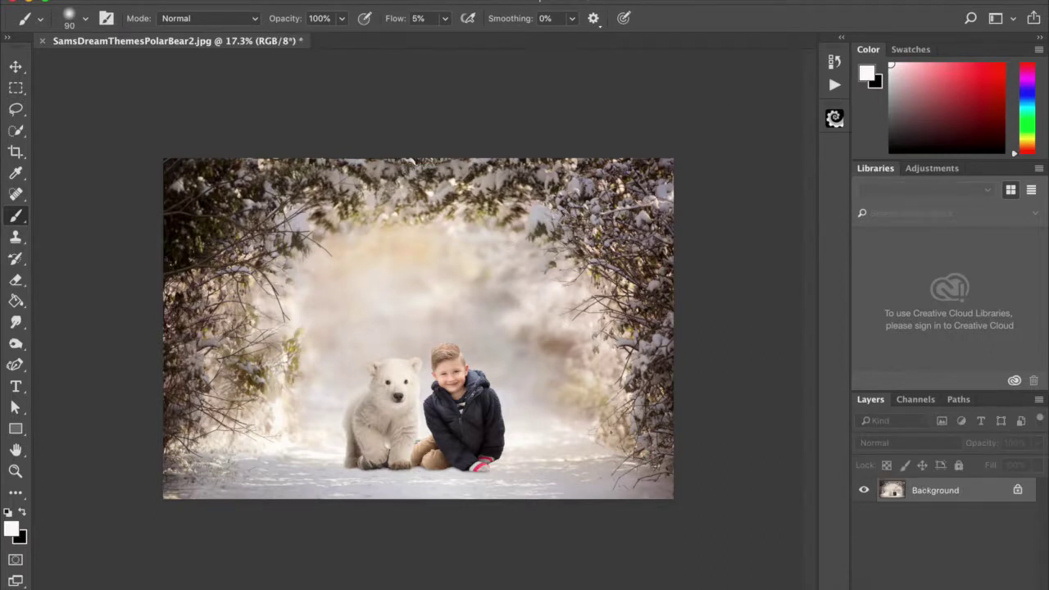
- Find the Creme Brulee (warm and vintage) one-click workflow among the actions and run it on the flattened image
{"action": "left_click", "coordinate": [835, 85]}
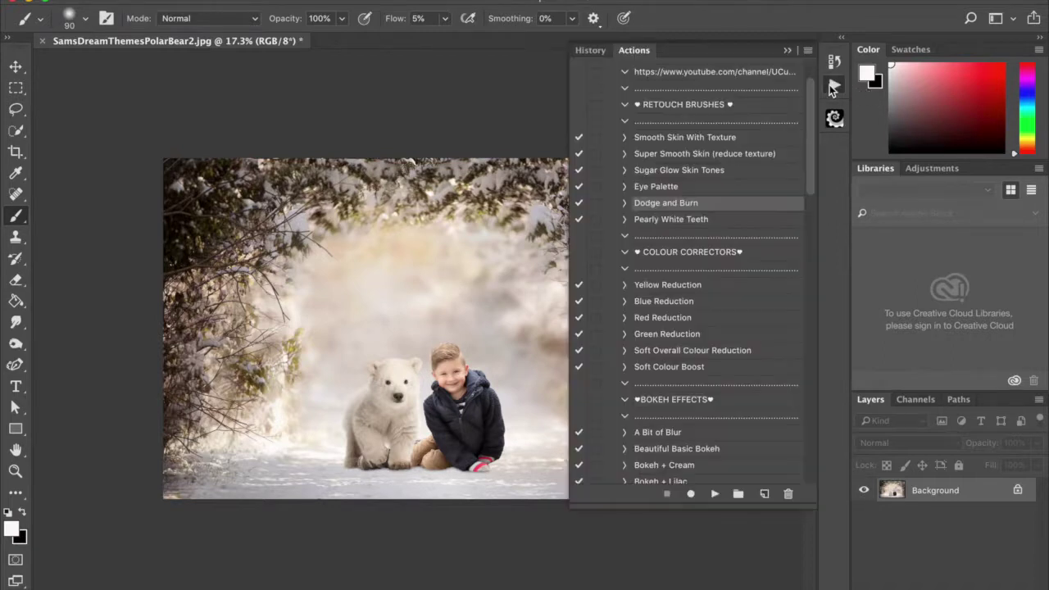
{"action": "scroll", "coordinate": [710, 288], "scroll_direction": "down", "scroll_amount": 3}
{"action": "scroll", "coordinate": [710, 288], "scroll_direction": "up", "scroll_amount": 5}
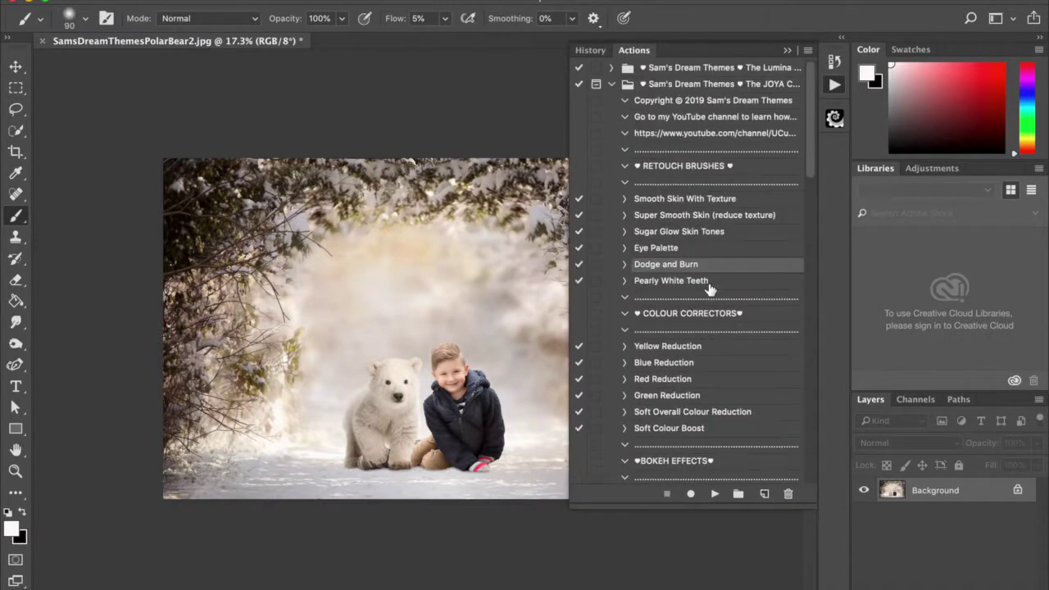
{"action": "left_click", "coordinate": [612, 86]}
{"action": "left_click", "coordinate": [612, 85]}
{"action": "scroll", "coordinate": [703, 341], "scroll_direction": "down", "scroll_amount": 10}
{"action": "scroll", "coordinate": [703, 341], "scroll_direction": "down", "scroll_amount": 7}
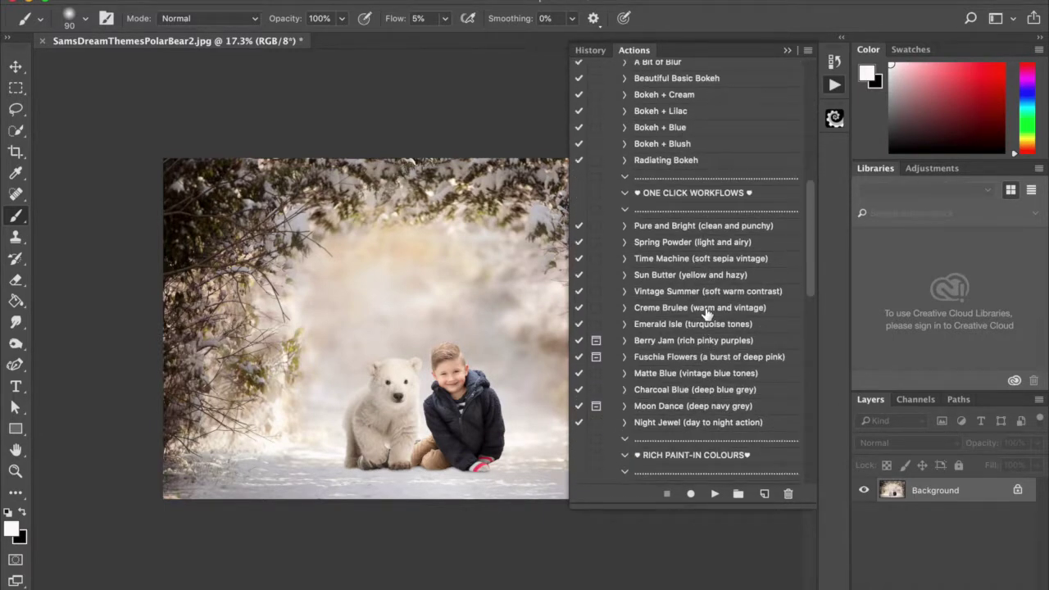
{"action": "left_click", "coordinate": [707, 313]}
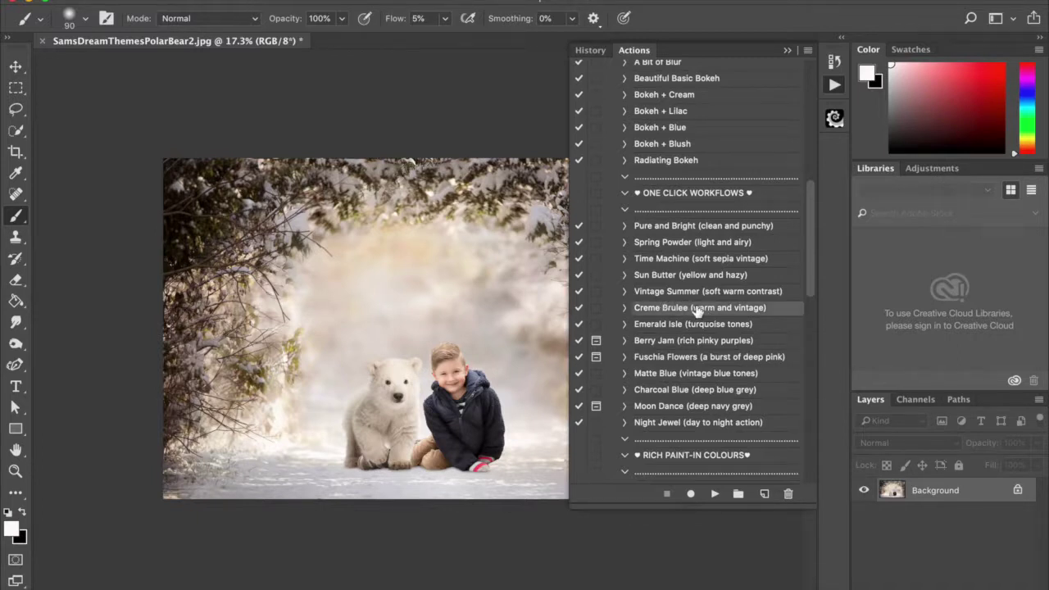
{"action": "left_click", "coordinate": [716, 493]}
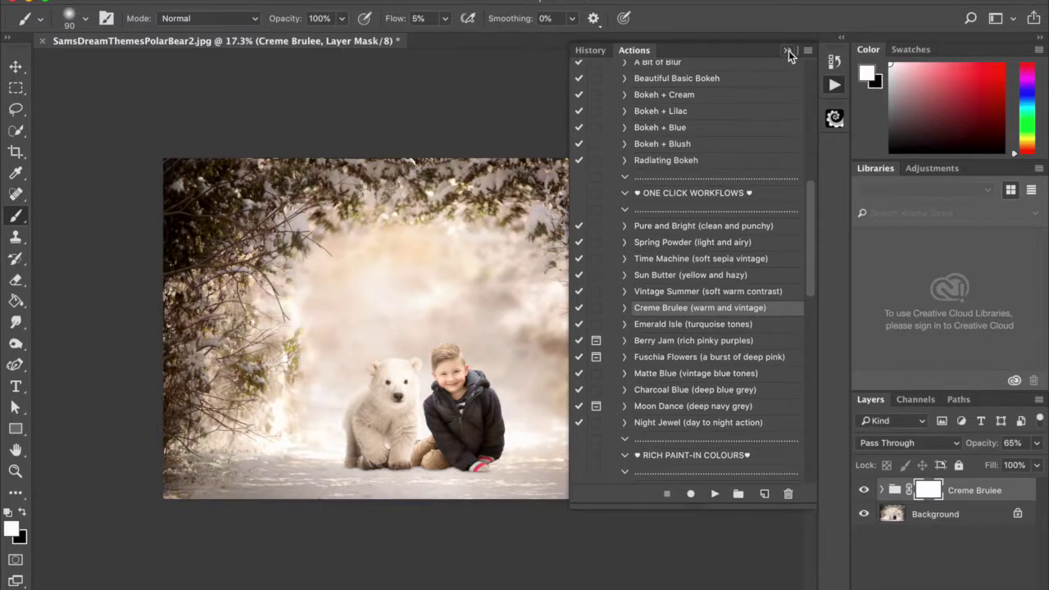
{"action": "left_click", "coordinate": [788, 51]}
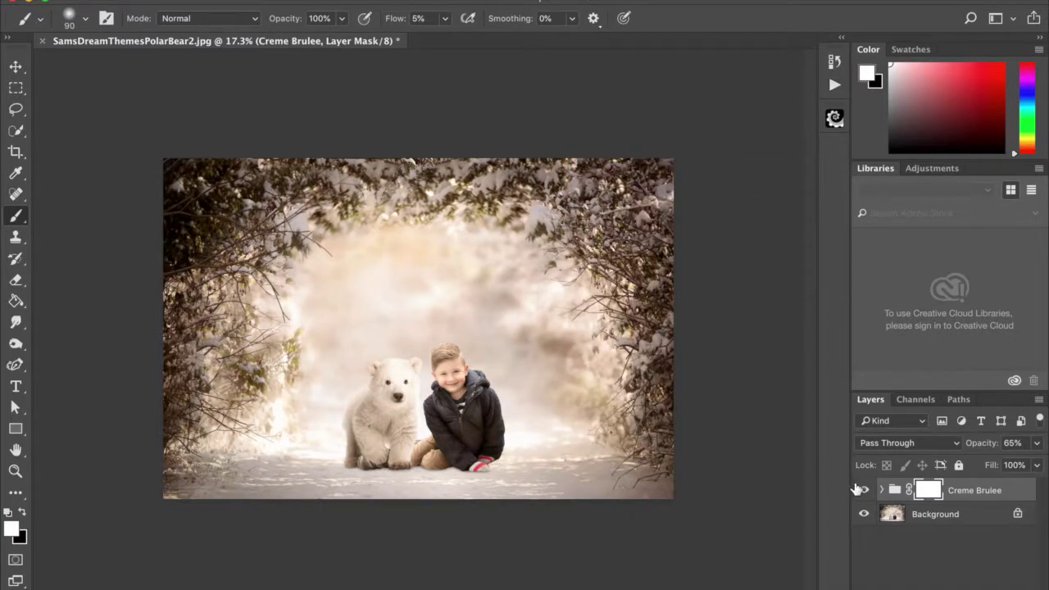
- Invert the Creme Brulee group's layer mask to black
{"action": "double_click", "coordinate": [929, 488]}
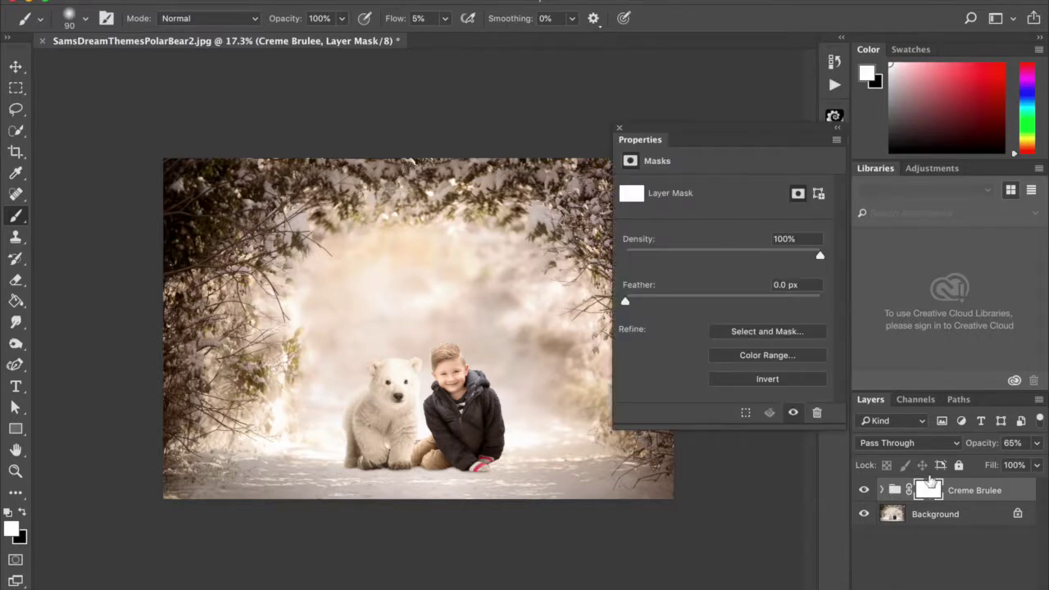
{"action": "left_click", "coordinate": [766, 380]}
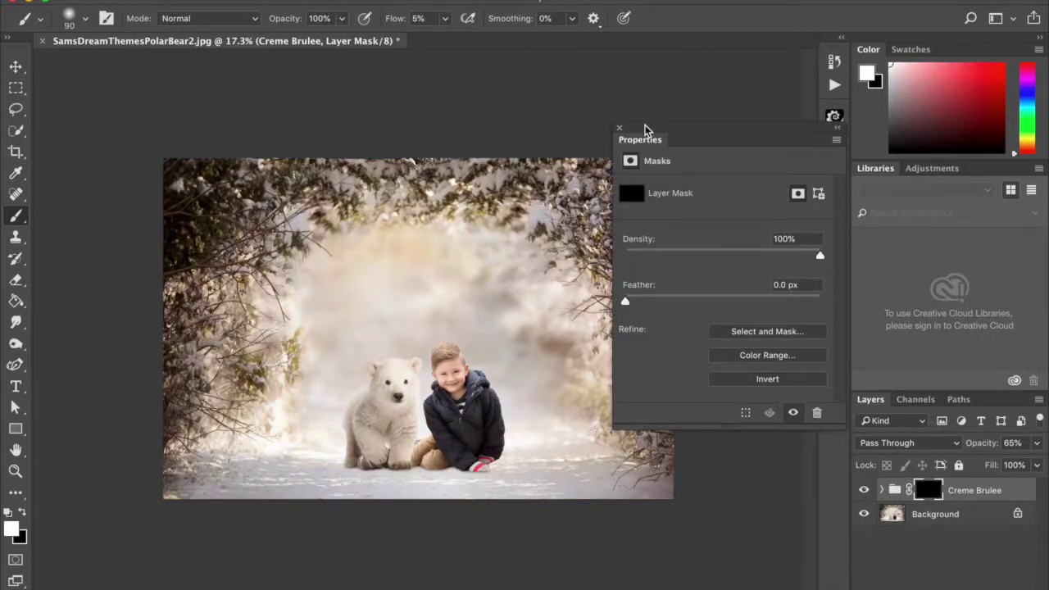
{"action": "left_click", "coordinate": [619, 128]}
- Paint the Creme Brulee effect onto the boy and the bear in its layer mask with a white 500 px brush at 29% opacity
{"action": "key", "text": "bracketright"}
{"action": "key", "text": "bracketright"}
{"action": "key", "text": "bracketright"}
{"action": "key", "text": "bracketright"}
{"action": "key", "text": "bracketright"}
{"action": "key", "text": "bracketright"}
{"action": "key", "text": "bracketright"}
{"action": "key", "text": "bracketright"}
{"action": "key", "text": "bracketright"}
{"action": "key", "text": "bracketright"}
{"action": "key", "text": "bracketright"}
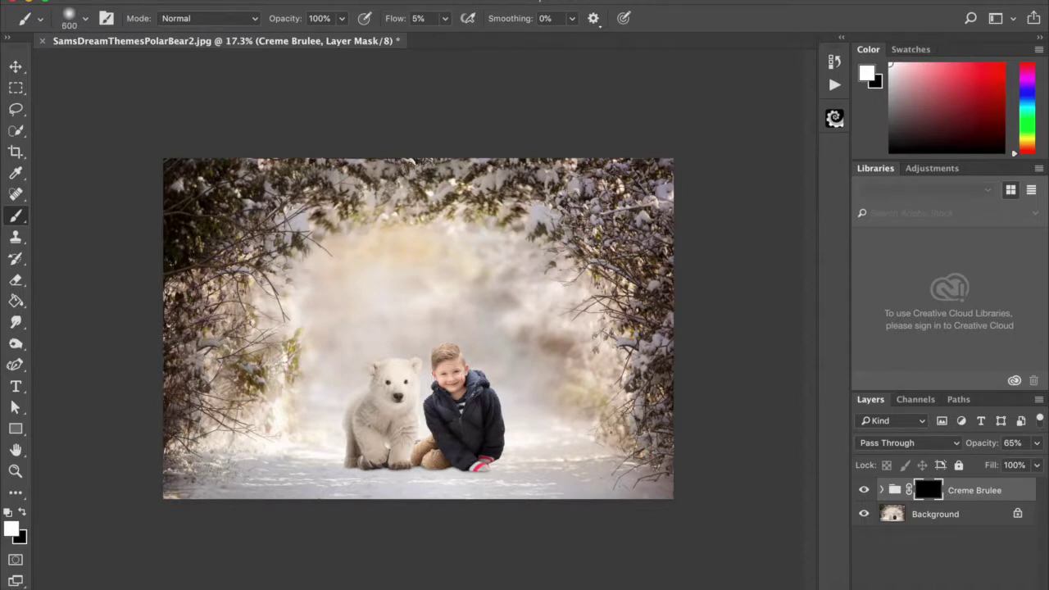
{"action": "left_click_drag", "start_coordinate": [341, 18], "coordinate": [291, 41]}
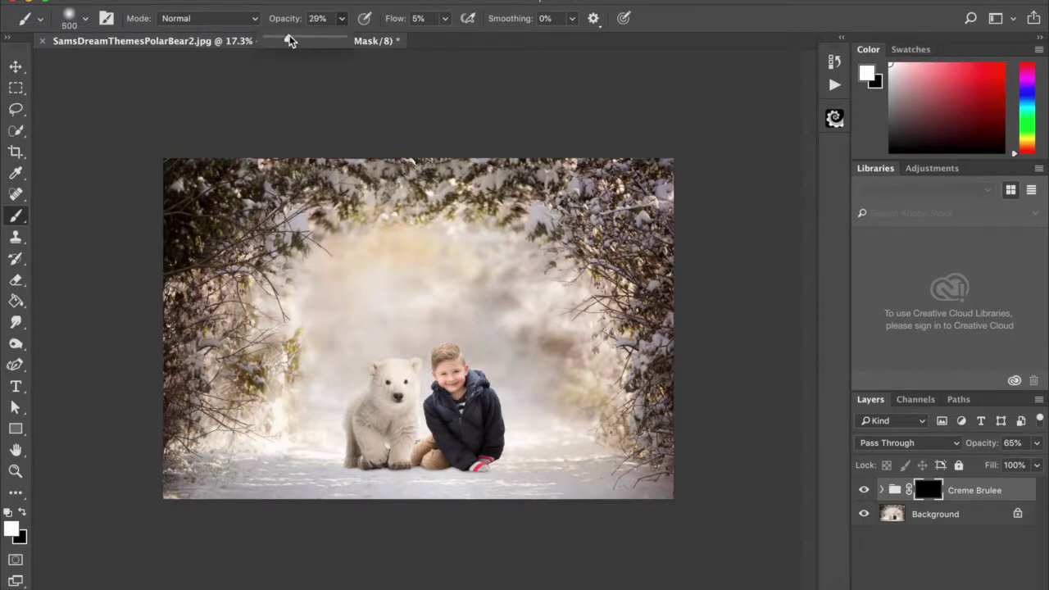
{"action": "left_click", "coordinate": [451, 409]}
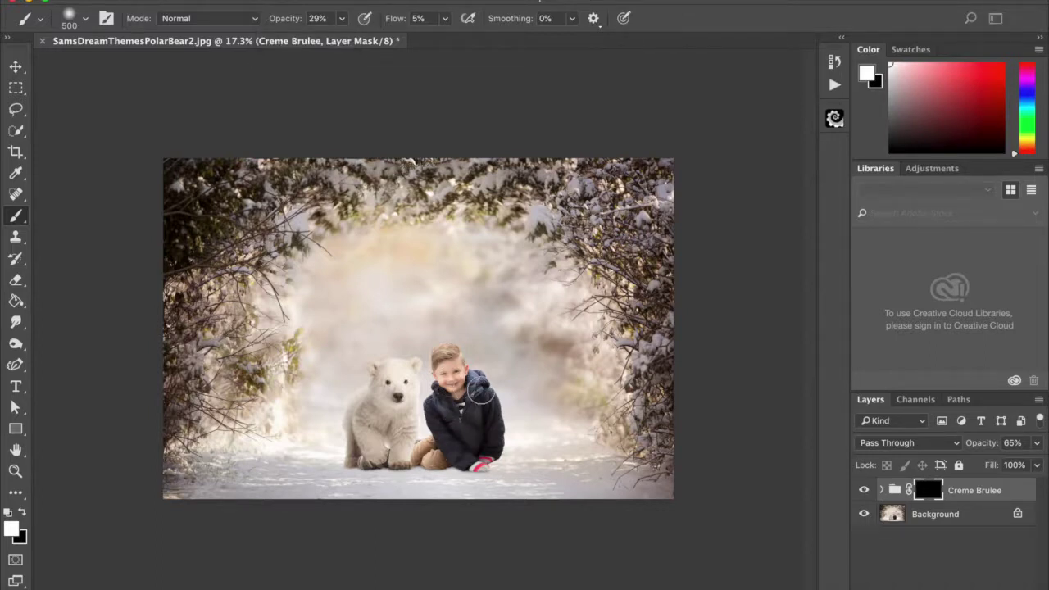
{"action": "left_click_drag", "start_coordinate": [410, 382], "coordinate": [398, 375]}
{"action": "key", "text": "bracketleft"}
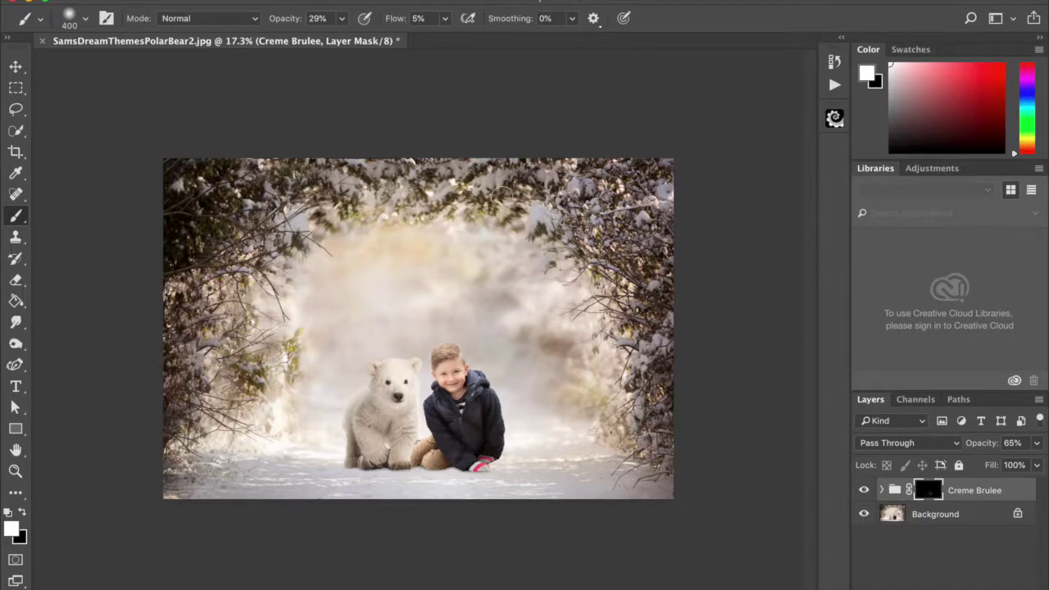
- Compare the picture with the Creme Brulee group shown and hidden
{"action": "left_click", "coordinate": [865, 491]}
{"action": "left_click", "coordinate": [865, 492]}
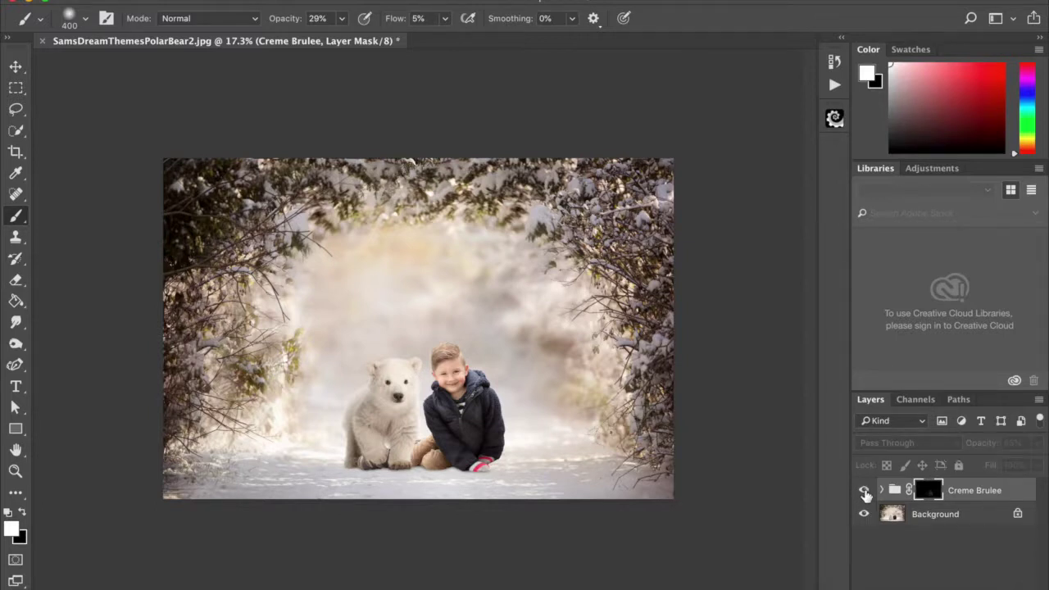
{"action": "left_click", "coordinate": [865, 492]}
{"action": "left_click", "coordinate": [865, 492]}
{"action": "left_click", "coordinate": [865, 492]}
- Raise the brush flow to 100% and paint more of the Creme Brulee effect over the boy with a white 600 px brush
{"action": "key", "text": "bracketright"}
{"action": "key", "text": "bracketright"}
{"action": "key", "text": "bracketright"}
{"action": "left_click", "coordinate": [445, 18]}
{"action": "left_click_drag", "start_coordinate": [464, 39], "coordinate": [534, 49]}
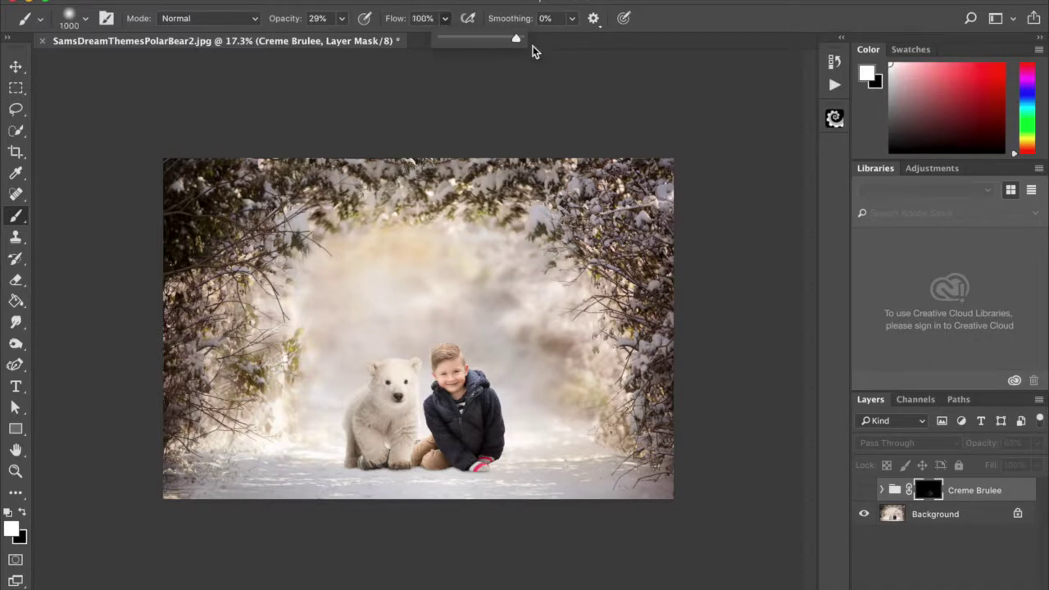
{"action": "left_click", "coordinate": [924, 488]}
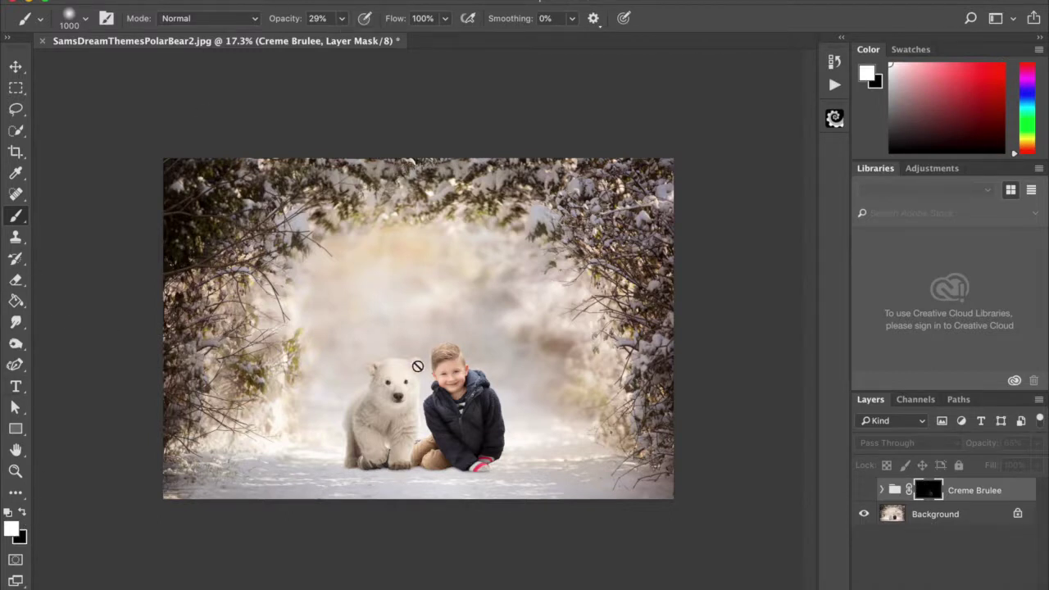
{"action": "left_click", "coordinate": [448, 379]}
{"action": "left_click", "coordinate": [640, 215]}
{"action": "left_click", "coordinate": [864, 490]}
{"action": "key", "text": "bracketleft"}
{"action": "key", "text": "bracketleft"}
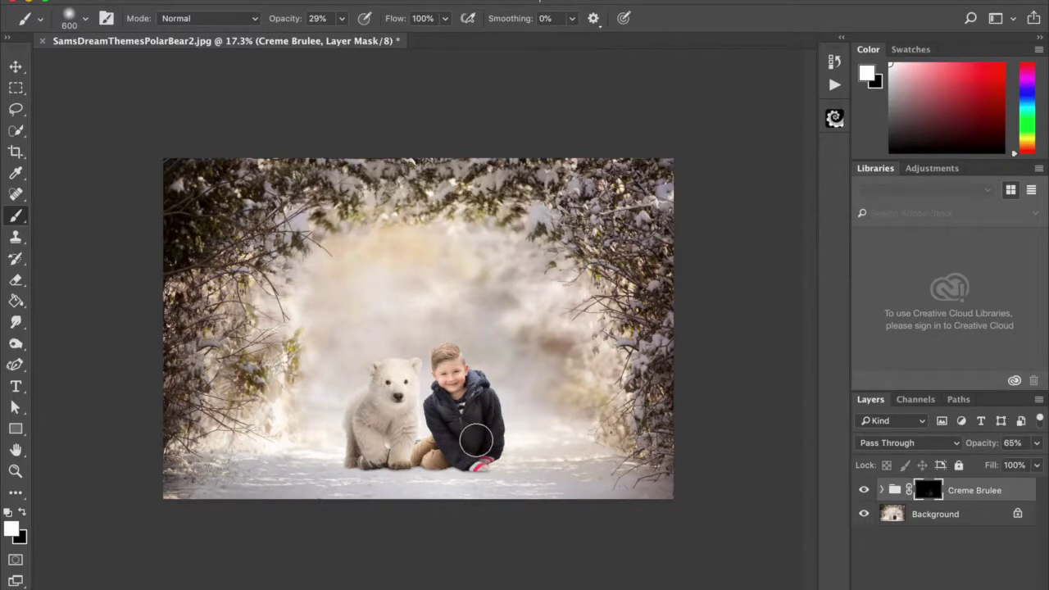
{"action": "key", "text": "bracketleft"}
{"action": "key", "text": "bracketleft"}
{"action": "left_click", "coordinate": [441, 411]}
- Check the picture with and without the painted Creme Brulee effect, and flatten the image
{"action": "left_click", "coordinate": [863, 490]}
{"action": "left_click", "coordinate": [862, 490]}
{"action": "left_click", "coordinate": [862, 490]}
{"action": "left_click", "coordinate": [862, 490]}
{"action": "left_click", "coordinate": [862, 491]}
{"action": "left_click", "coordinate": [269, 0]}
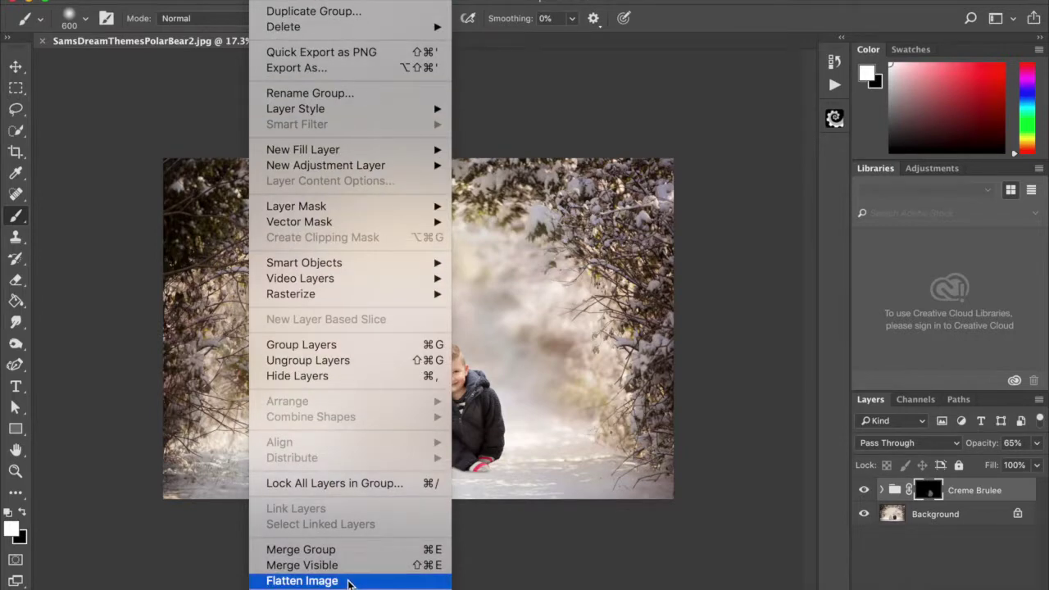
{"action": "left_click", "coordinate": [348, 582]}
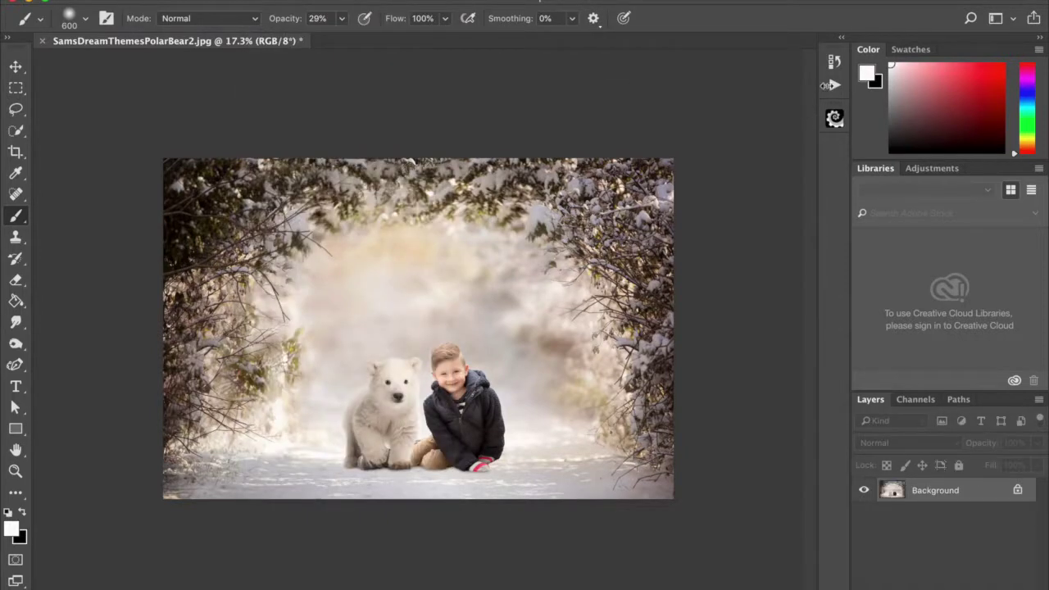
- Find the Sharpen for Print shortcut among the actions and run it on the flattened image
{"action": "left_click", "coordinate": [831, 84]}
{"action": "scroll", "coordinate": [702, 300], "scroll_direction": "down", "scroll_amount": 10}
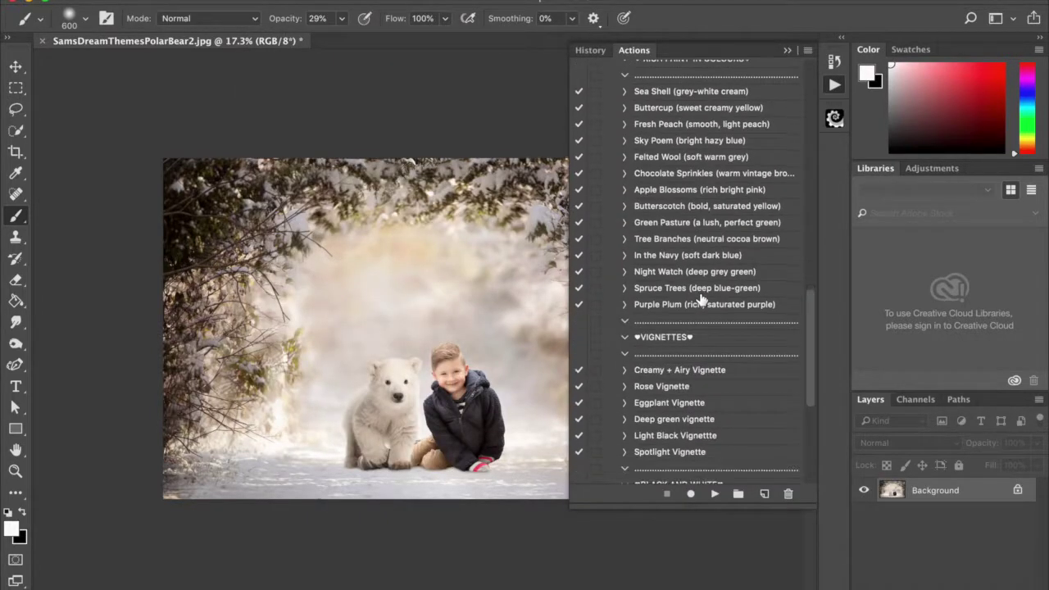
{"action": "scroll", "coordinate": [702, 300], "scroll_direction": "down", "scroll_amount": 5}
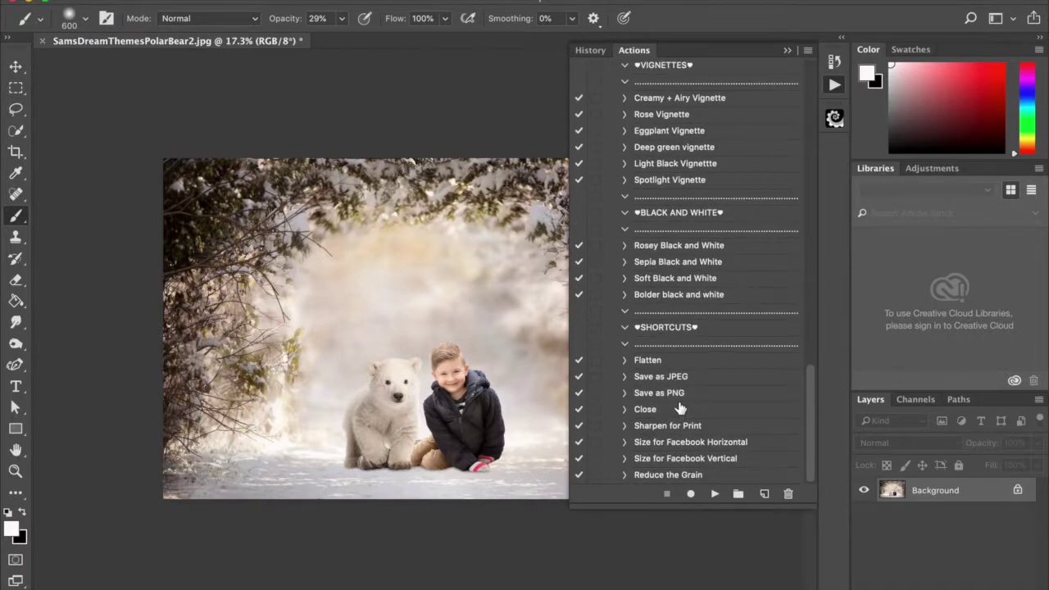
{"action": "left_click", "coordinate": [685, 428]}
{"action": "left_click", "coordinate": [714, 493]}
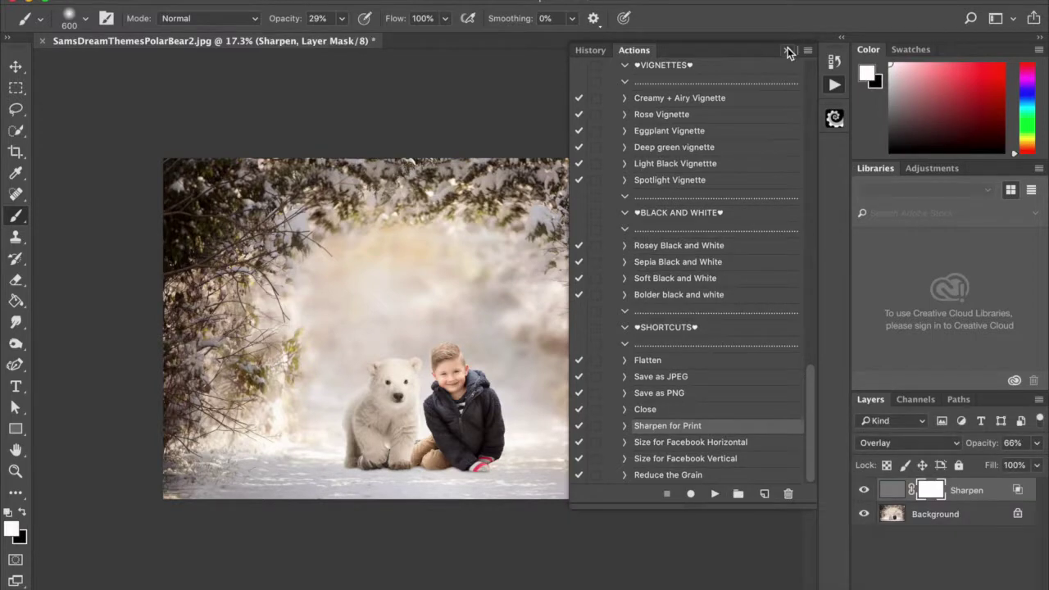
{"action": "left_click", "coordinate": [788, 47]}
- Inspect the boy and the bear up close with the Sharpen layer shown and hidden
{"action": "scroll", "coordinate": [455, 480], "scroll_direction": "up", "scroll_amount": 4}
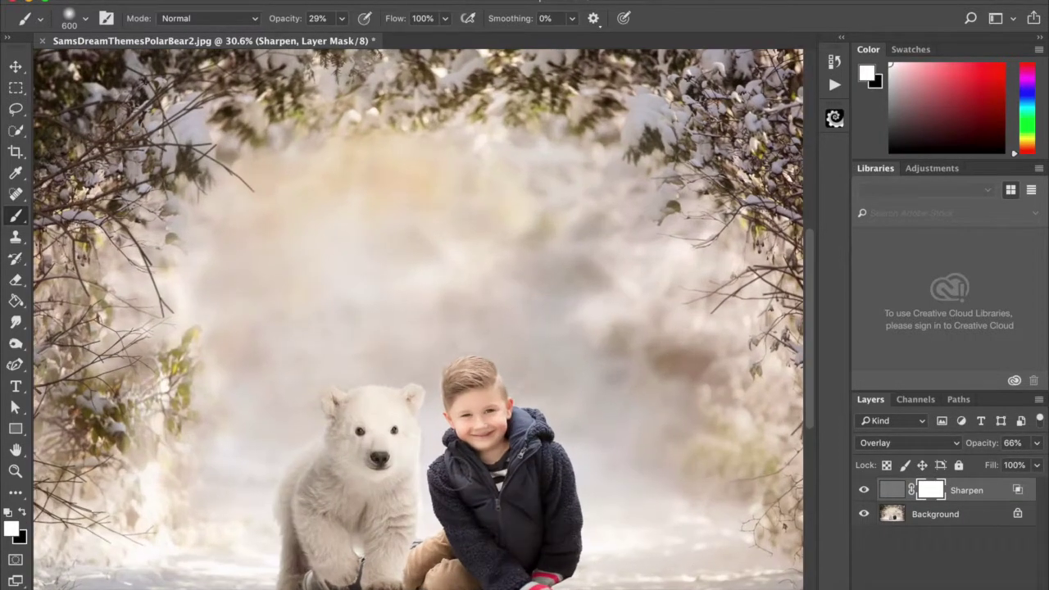
{"action": "scroll", "coordinate": [455, 480], "scroll_direction": "down", "scroll_amount": 5}
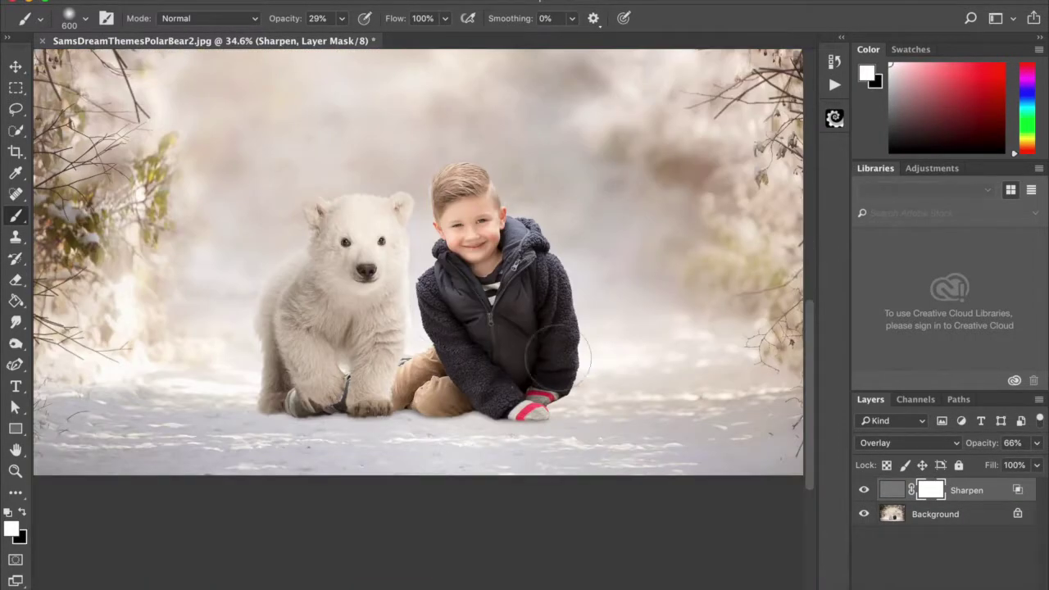
{"action": "left_click", "coordinate": [864, 491]}
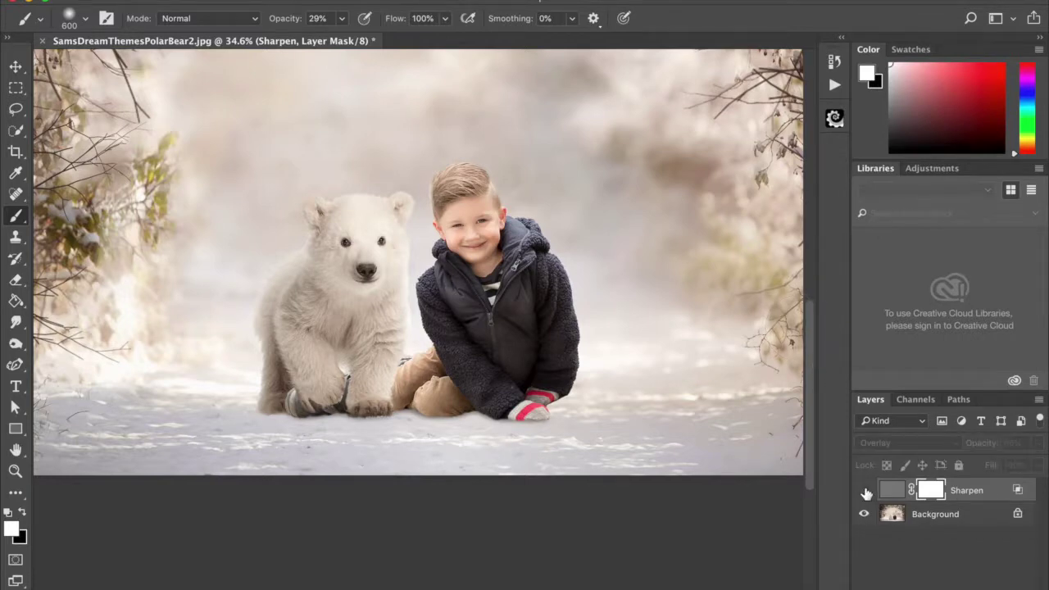
{"action": "left_click", "coordinate": [865, 491]}
{"action": "left_click", "coordinate": [865, 491]}
{"action": "left_click", "coordinate": [865, 491]}
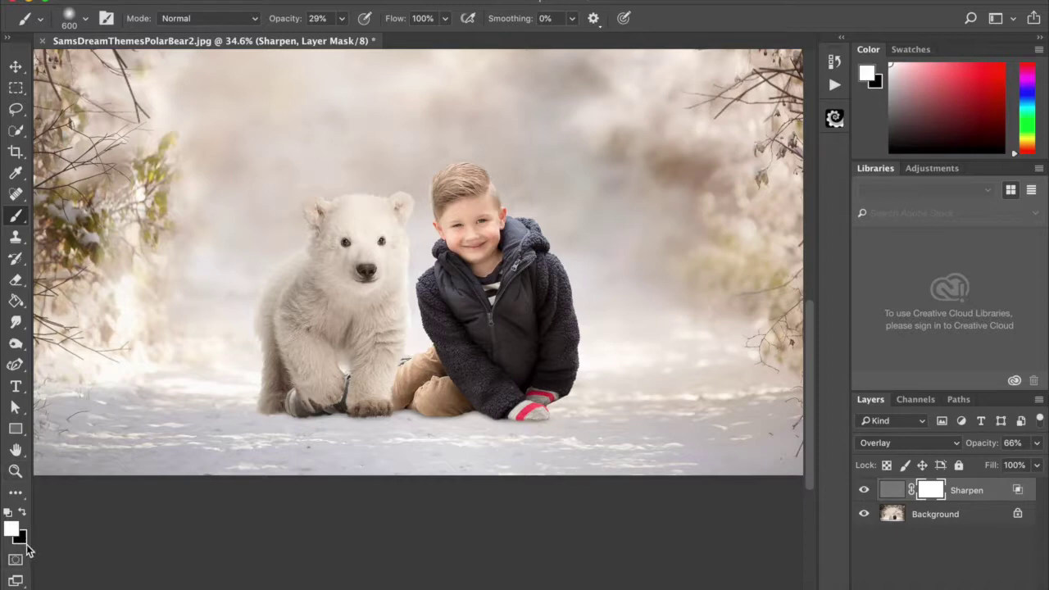
- Reduce the sharpening around the boy's gloved hand by painting the Sharpen mask with a black 200 px brush at 29% opacity
{"action": "left_click", "coordinate": [22, 514]}
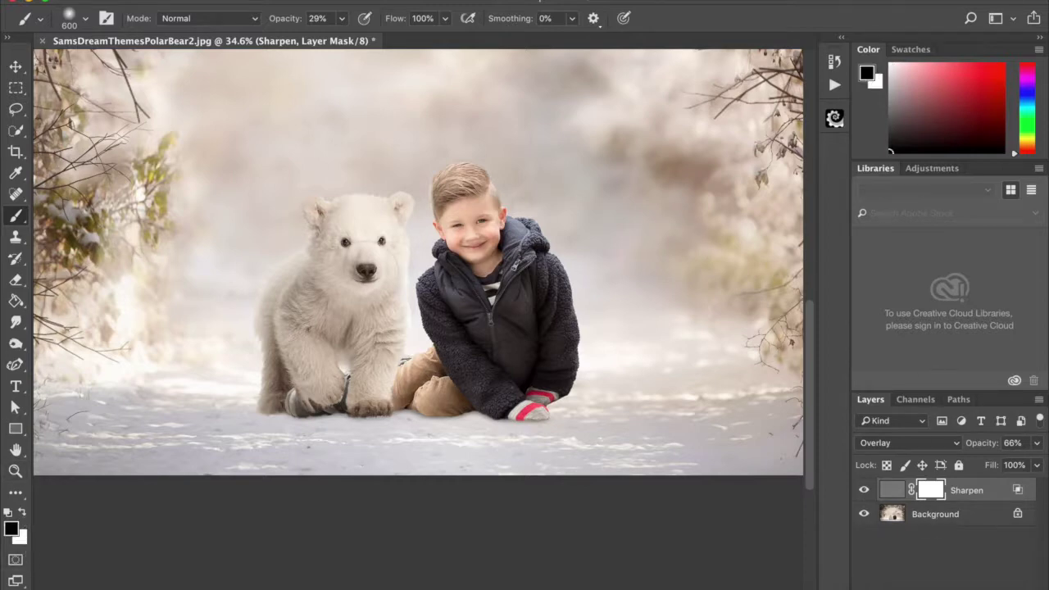
{"action": "key", "text": "bracketleft"}
{"action": "key", "text": "bracketleft"}
{"action": "key", "text": "bracketleft"}
{"action": "key", "text": "bracketleft"}
{"action": "key", "text": "bracketleft"}
{"action": "mouse_move", "coordinate": [560, 379]}
{"action": "left_mouse_down"}
{"action": "mouse_move", "coordinate": [555, 275]}
{"action": "mouse_move", "coordinate": [519, 259]}
{"action": "mouse_move", "coordinate": [534, 257]}
{"action": "mouse_move", "coordinate": [569, 335]}
{"action": "mouse_move", "coordinate": [560, 372]}
{"action": "left_mouse_up"}
{"action": "scroll", "coordinate": [536, 305], "scroll_direction": "down", "scroll_amount": 5}
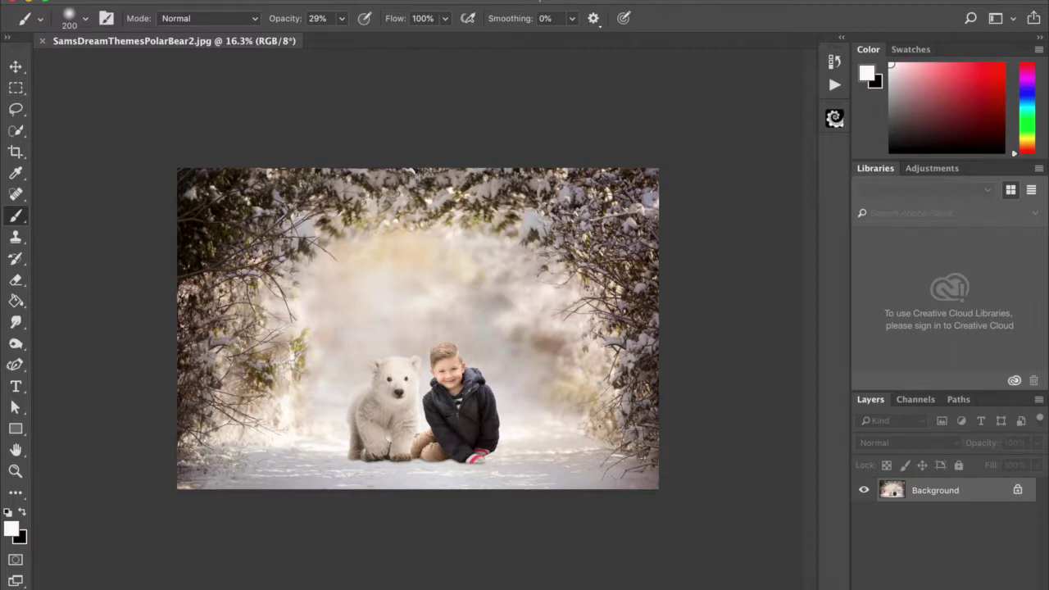
{"action": "left_click", "coordinate": [164, 0]}
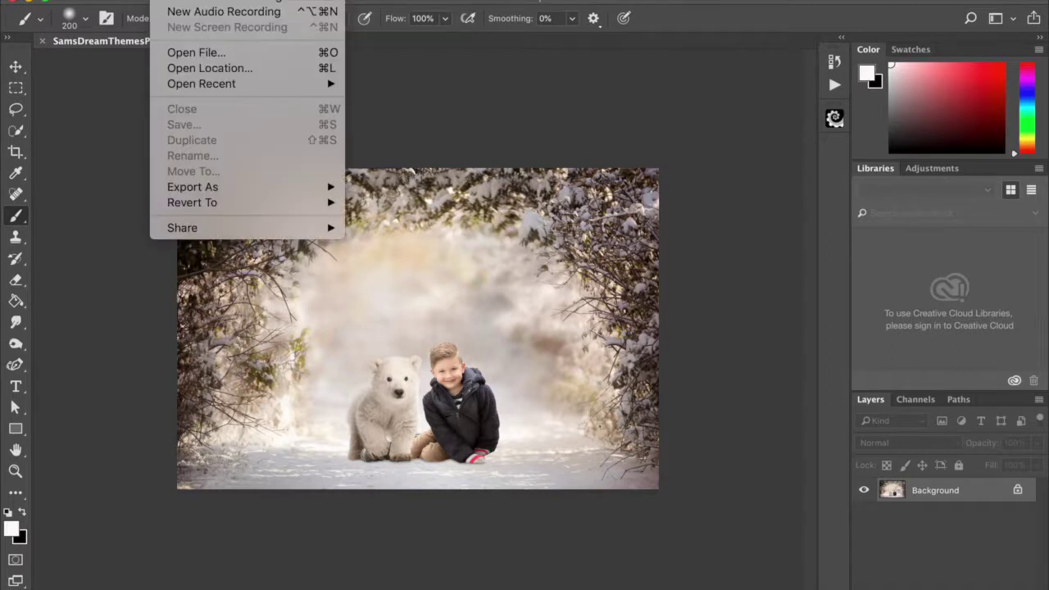
{"action": "mouse_move", "coordinate": [185, 83]}
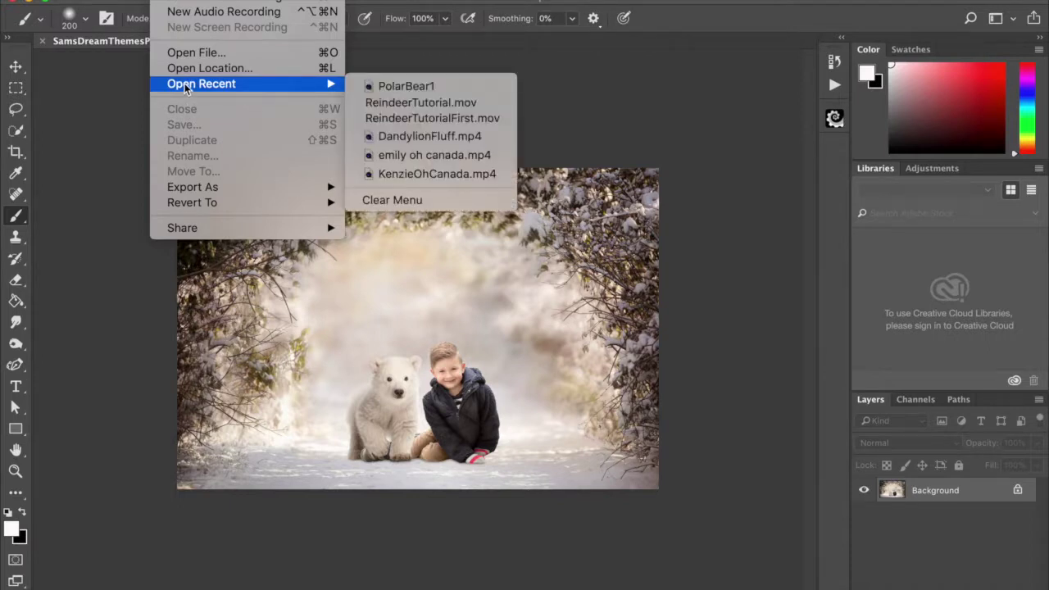
{"action": "left_click", "coordinate": [136, 196]}
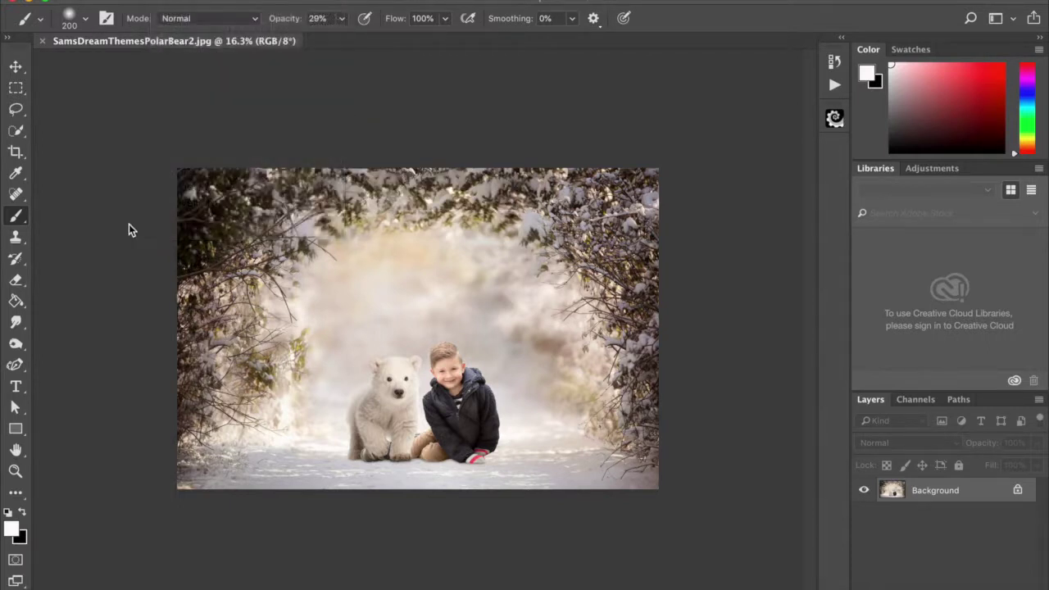
- Place the overview sheet 12Overlays.jpg from the My Snow Overlays folder as a linked image, and delete it after viewing
{"action": "left_click", "coordinate": [156, 0]}
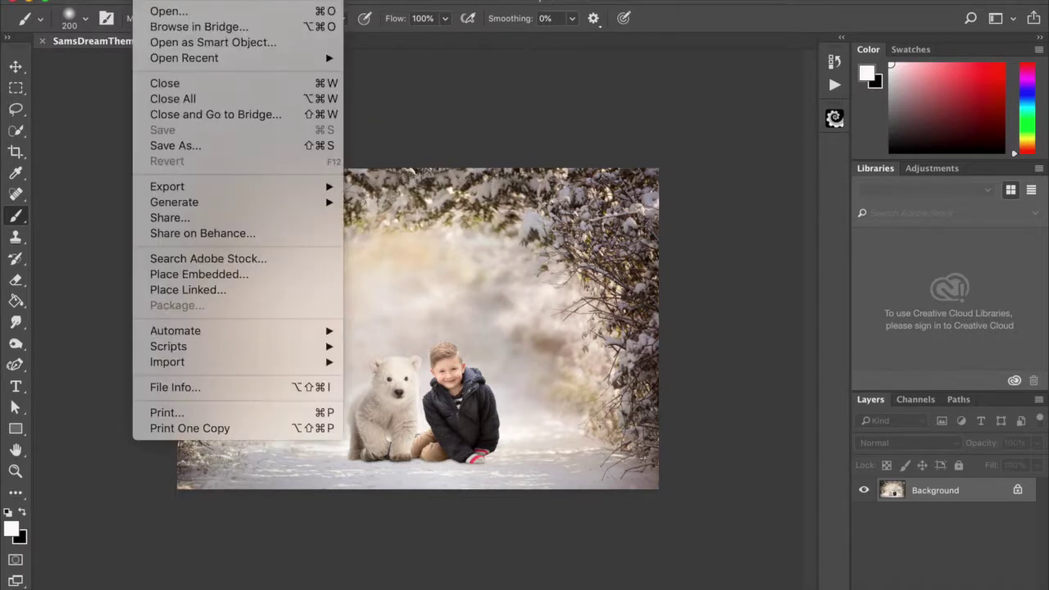
{"action": "left_click", "coordinate": [212, 288]}
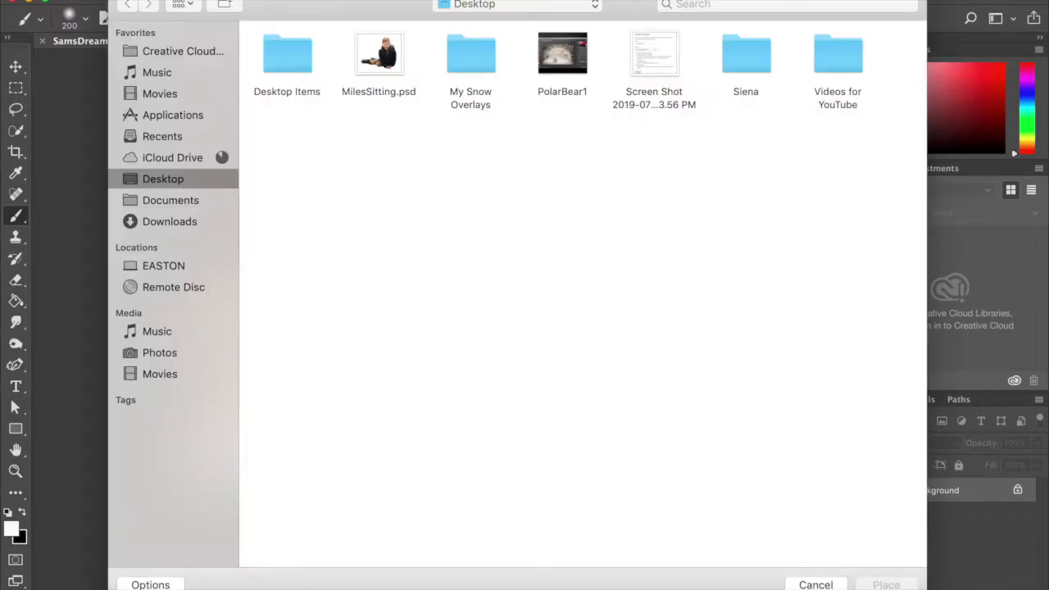
{"action": "left_click", "coordinate": [478, 66]}
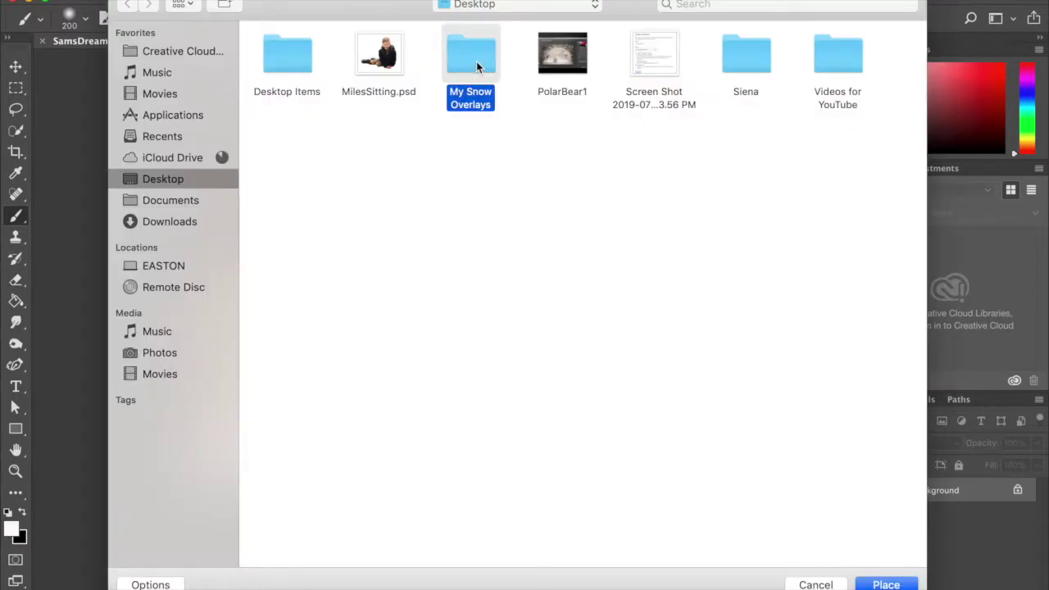
{"action": "double_click", "coordinate": [476, 61]}
{"action": "left_click", "coordinate": [307, 53]}
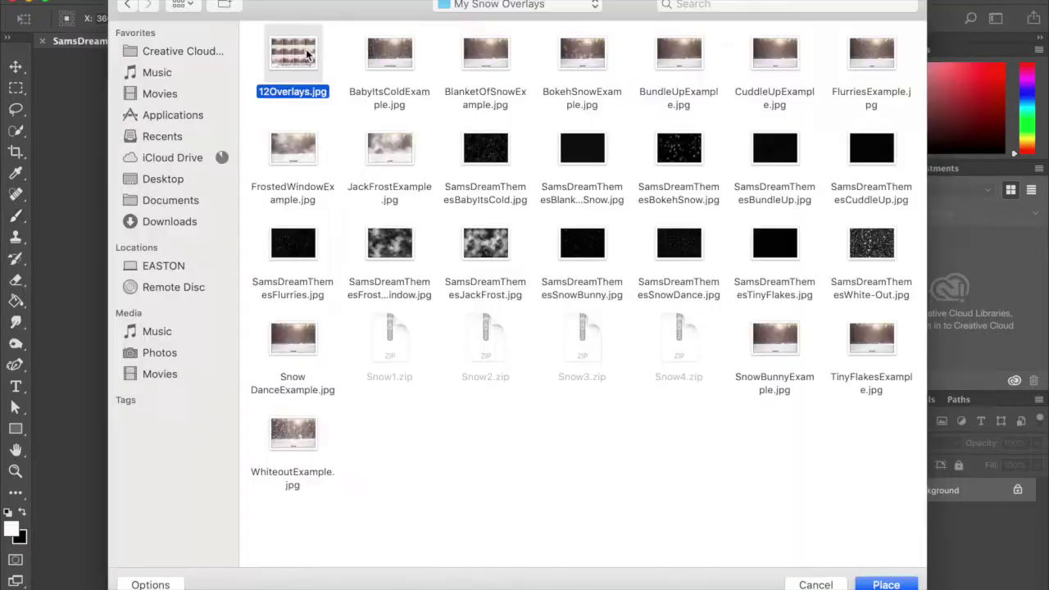
{"action": "double_click", "coordinate": [306, 50]}
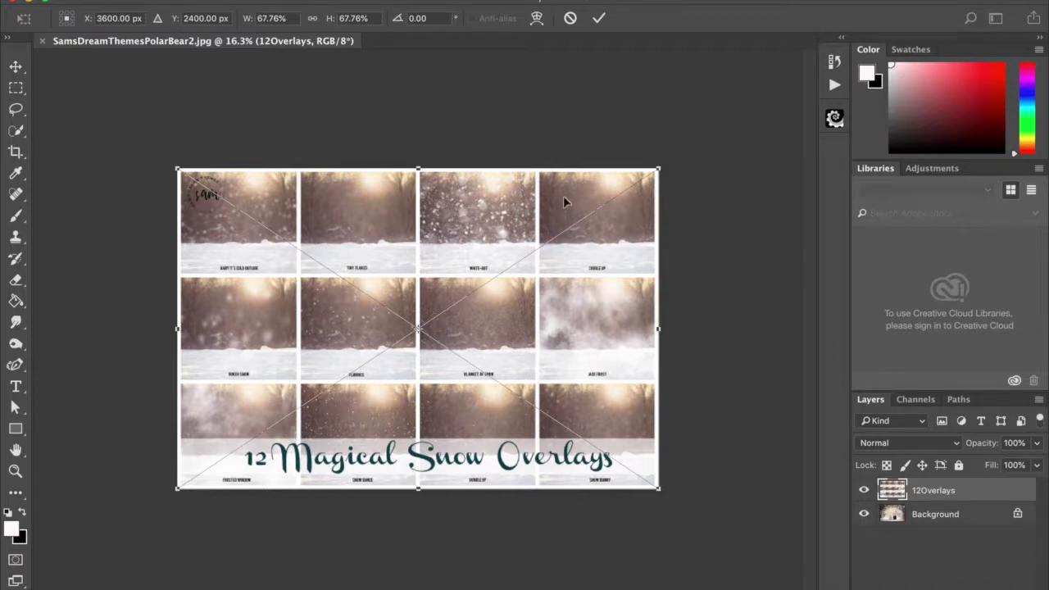
{"action": "key", "text": "Return"}
{"action": "key", "text": "b"}
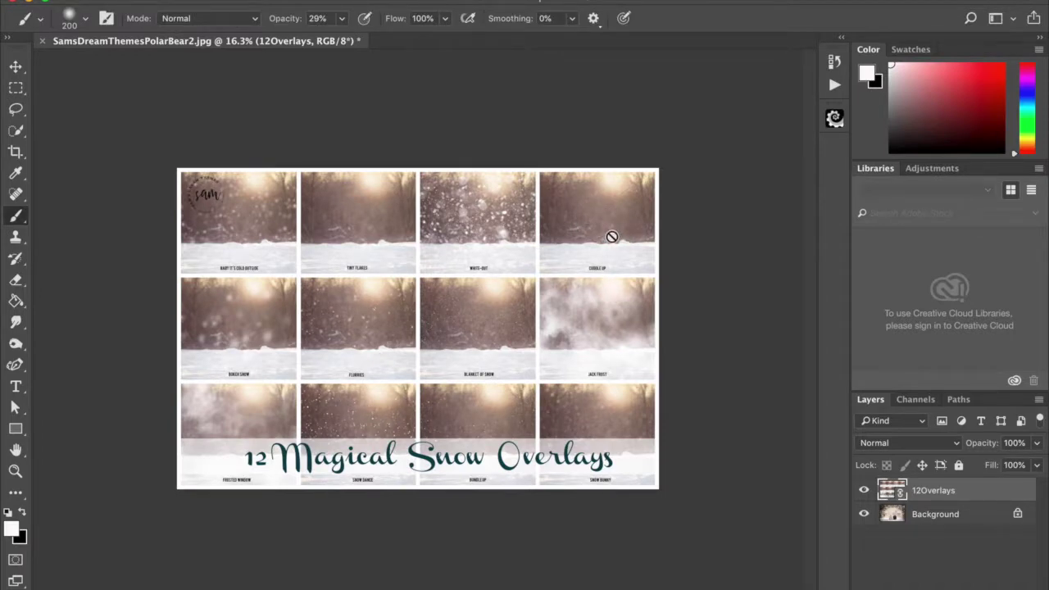
{"action": "key", "text": "BackSpace"}
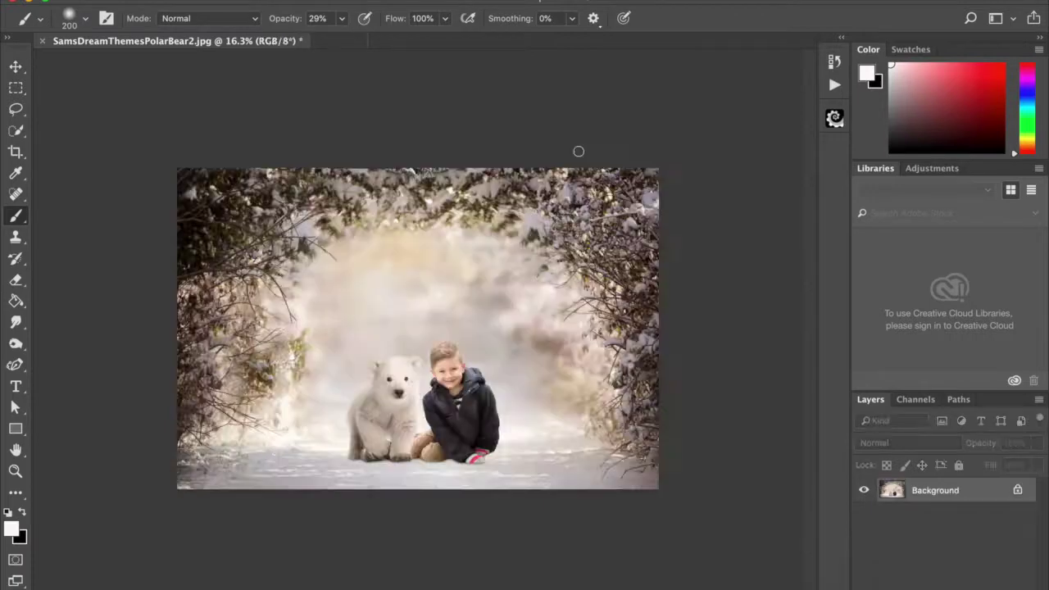
- Place SamsDreamThemesCuddleUp.jpg as a linked image and scale it to about 132% so it covers the whole picture
{"action": "left_click", "coordinate": [152, 4]}
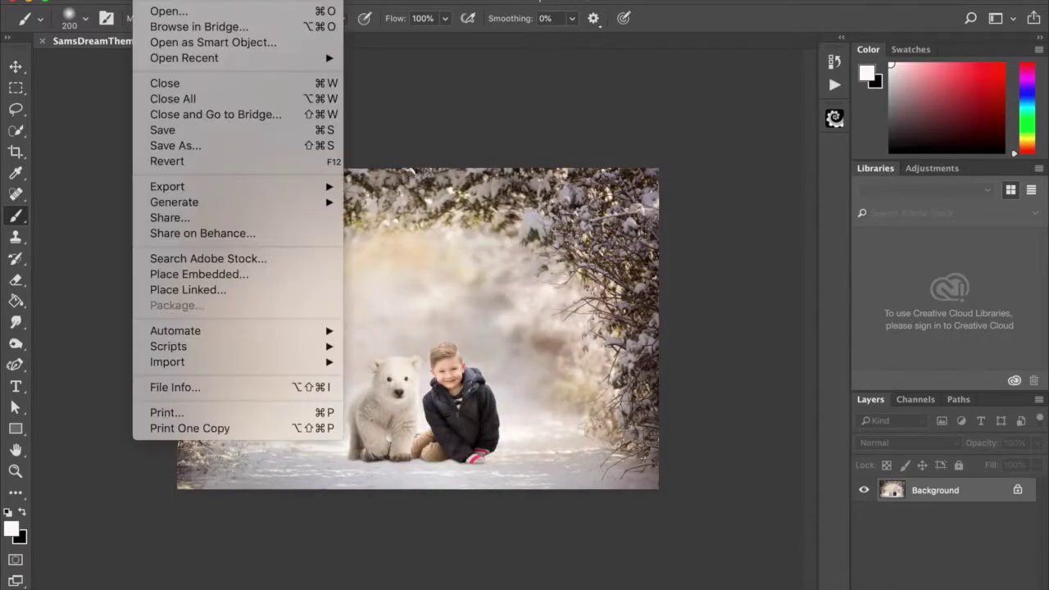
{"action": "left_click", "coordinate": [204, 291]}
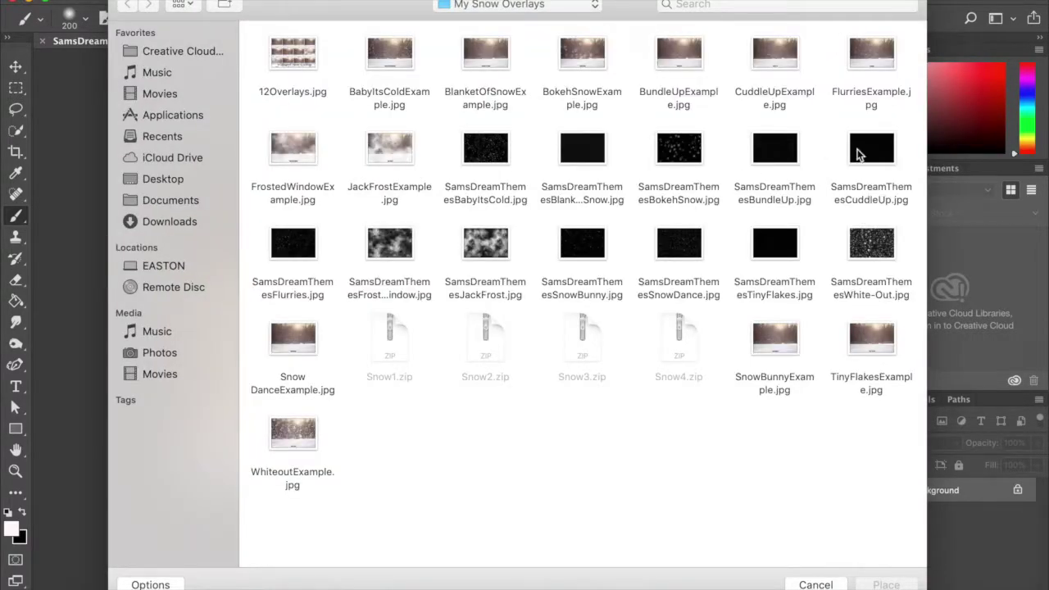
{"action": "double_click", "coordinate": [871, 148]}
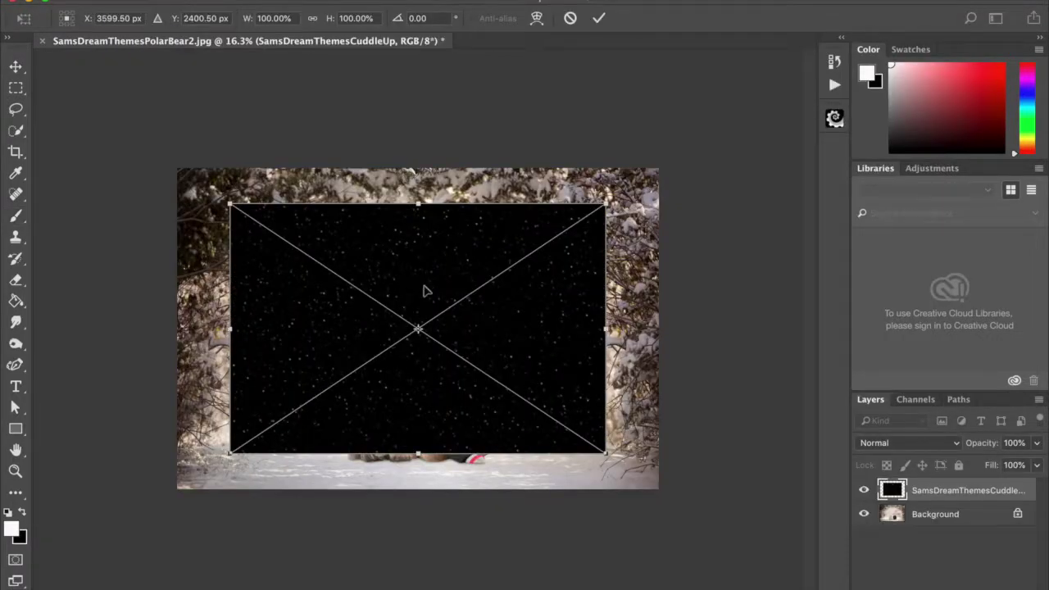
{"action": "left_click_drag", "start_coordinate": [368, 256], "coordinate": [309, 217]}
{"action": "left_click_drag", "start_coordinate": [549, 415], "coordinate": [677, 480]}
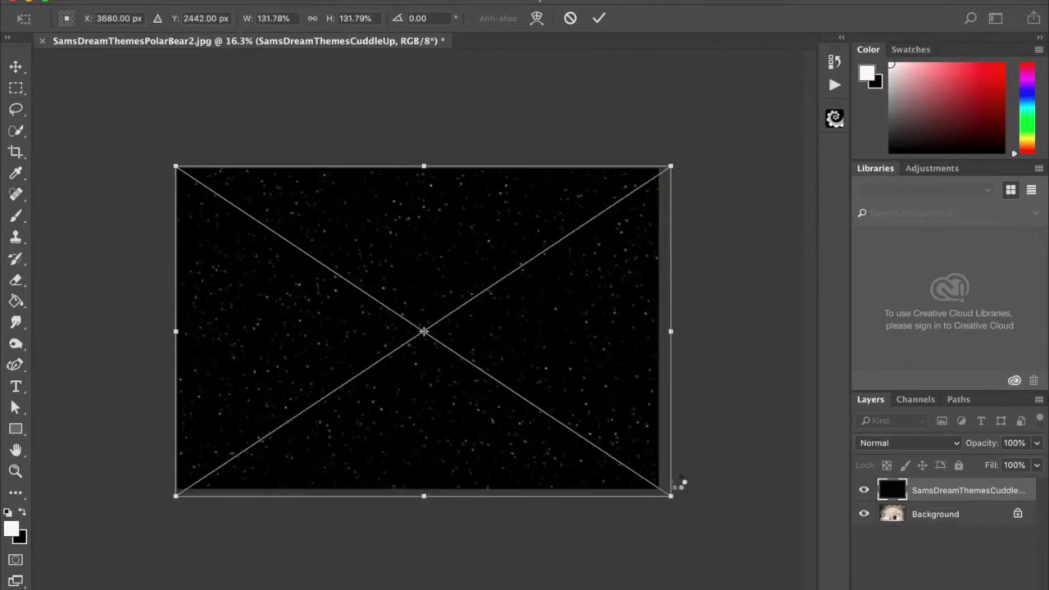
{"action": "key", "text": "Return"}
{"action": "key", "text": "b"}
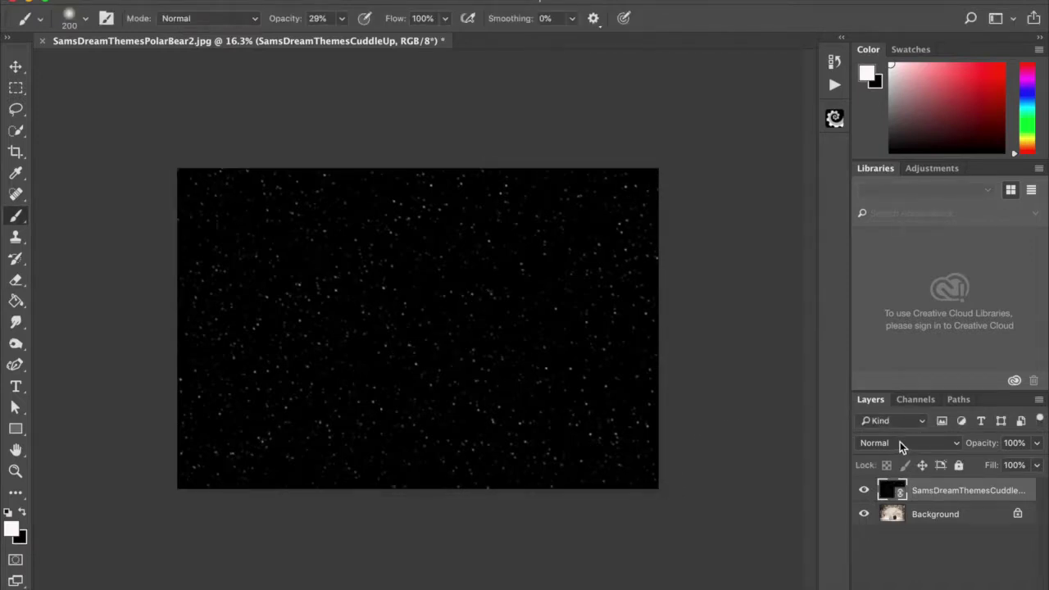
- Set the snow overlay's blend mode to Screen and add a white layer mask to it
{"action": "left_click", "coordinate": [901, 445]}
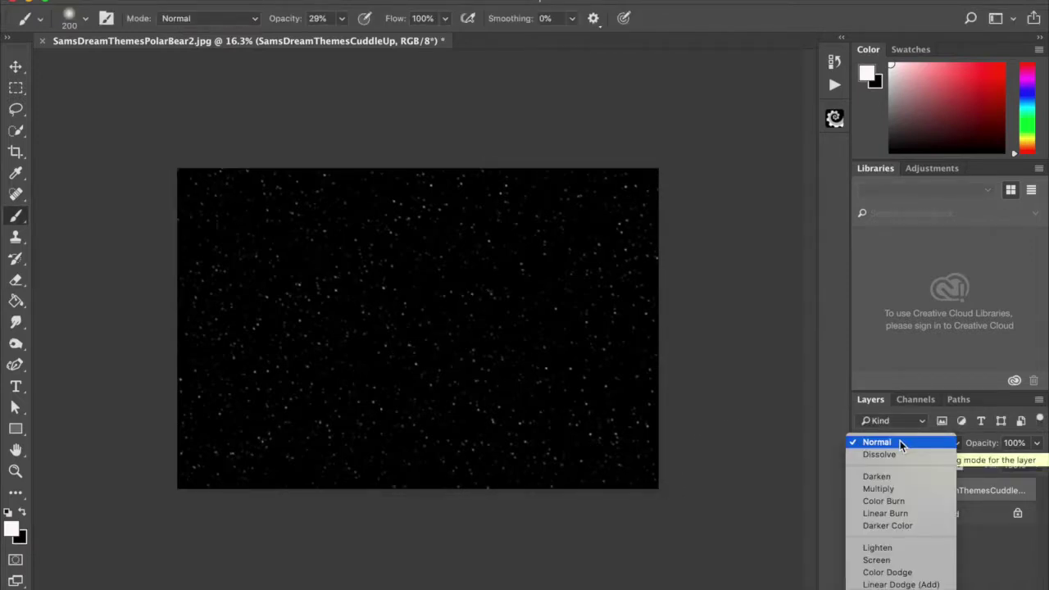
{"action": "left_click", "coordinate": [889, 560]}
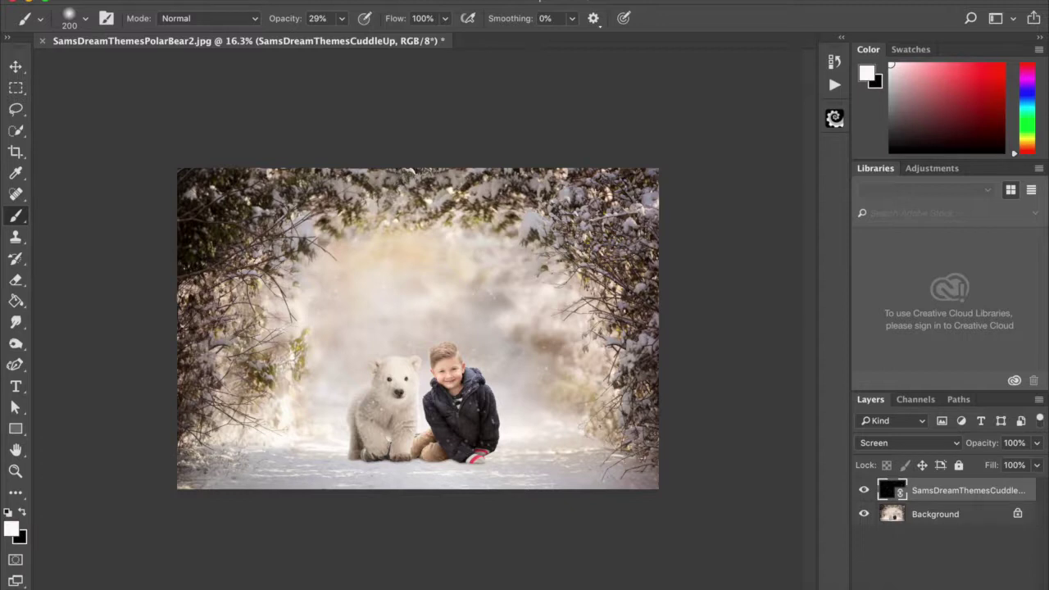
{"action": "left_click", "coordinate": [918, 587]}
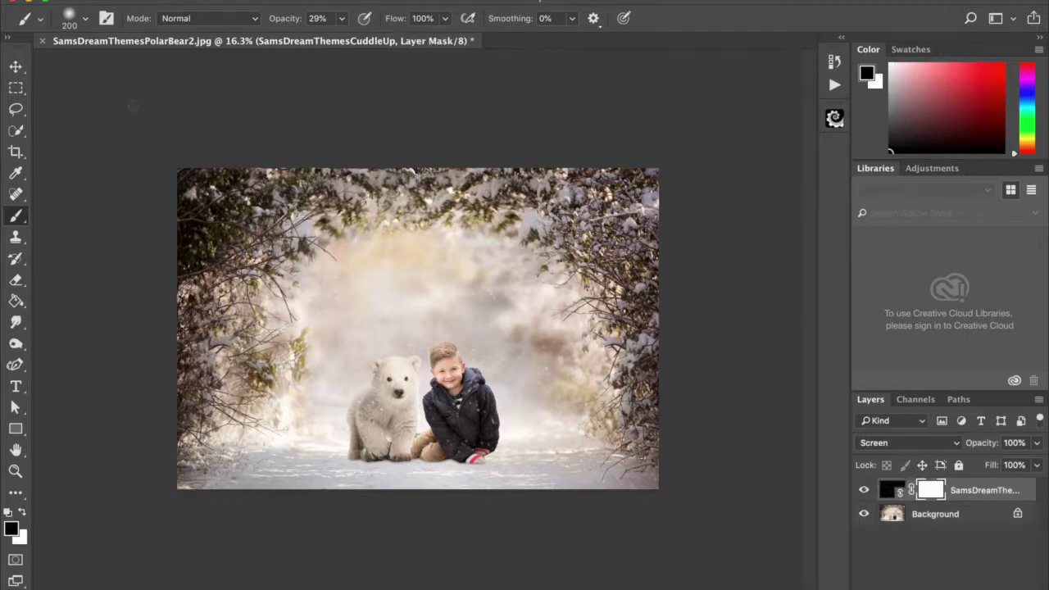
- Mask snowflakes off the boy and the bear with a black 400 px brush at 100% opacity
{"action": "key", "text": "x"}
{"action": "left_click", "coordinate": [341, 18]}
{"action": "left_click_drag", "start_coordinate": [339, 39], "coordinate": [524, 51]}
{"action": "left_click", "coordinate": [488, 79]}
{"action": "key", "text": "bracketright"}
{"action": "key", "text": "bracketright"}
{"action": "key", "text": "bracketright"}
{"action": "key", "text": "bracketright"}
{"action": "key", "text": "bracketright"}
{"action": "key", "text": "bracketright"}
{"action": "key", "text": "bracketright"}
- Compare the picture with the masked snow overlay shown and hidden
{"action": "left_click", "coordinate": [864, 490]}
{"action": "left_click", "coordinate": [865, 492]}
{"action": "left_click", "coordinate": [864, 490]}
{"action": "left_click", "coordinate": [864, 490]}
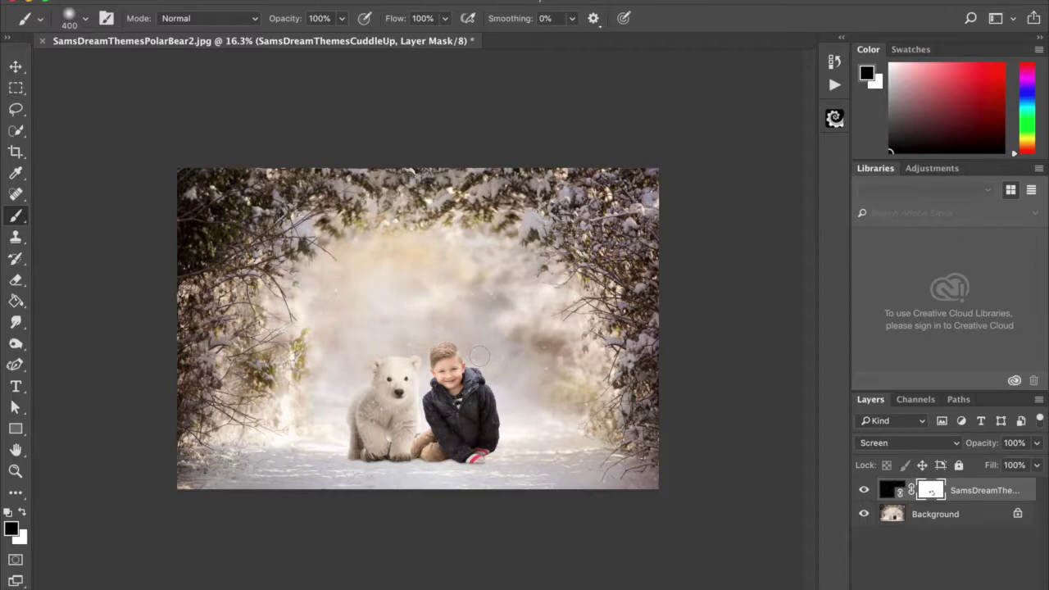
{"action": "left_click", "coordinate": [864, 490]}
{"action": "left_click", "coordinate": [864, 490]}
{"action": "left_click", "coordinate": [864, 490]}
{"action": "left_click", "coordinate": [864, 490]}
{"action": "left_click", "coordinate": [864, 490]}
{"action": "left_click", "coordinate": [864, 490]}
- Flatten the snow overlay into the background and make white the foreground colour
{"action": "left_click", "coordinate": [264, 0]}
{"action": "left_click", "coordinate": [304, 574]}
{"action": "key", "text": "x"}
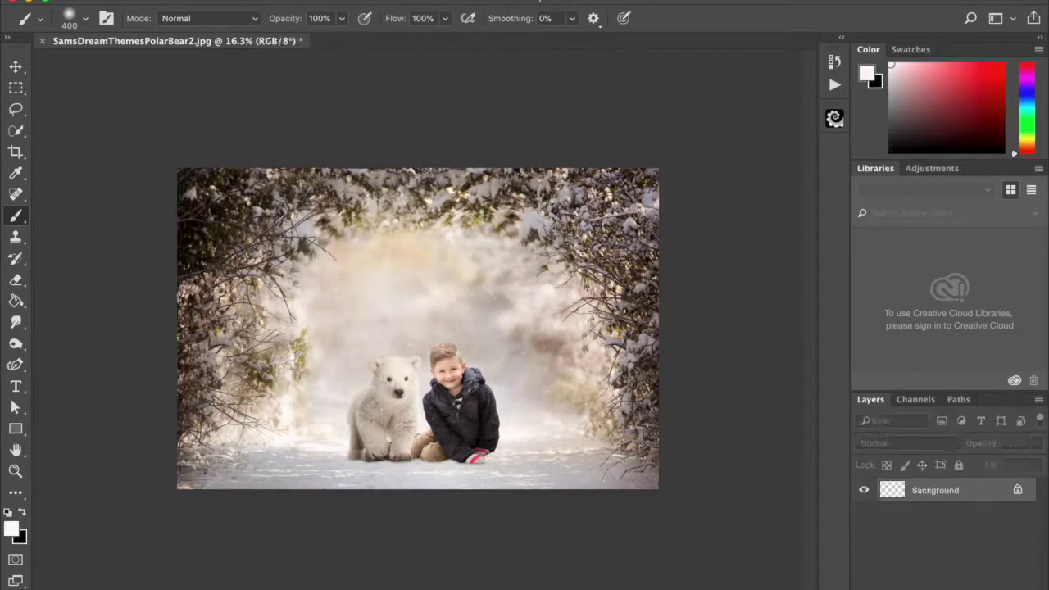